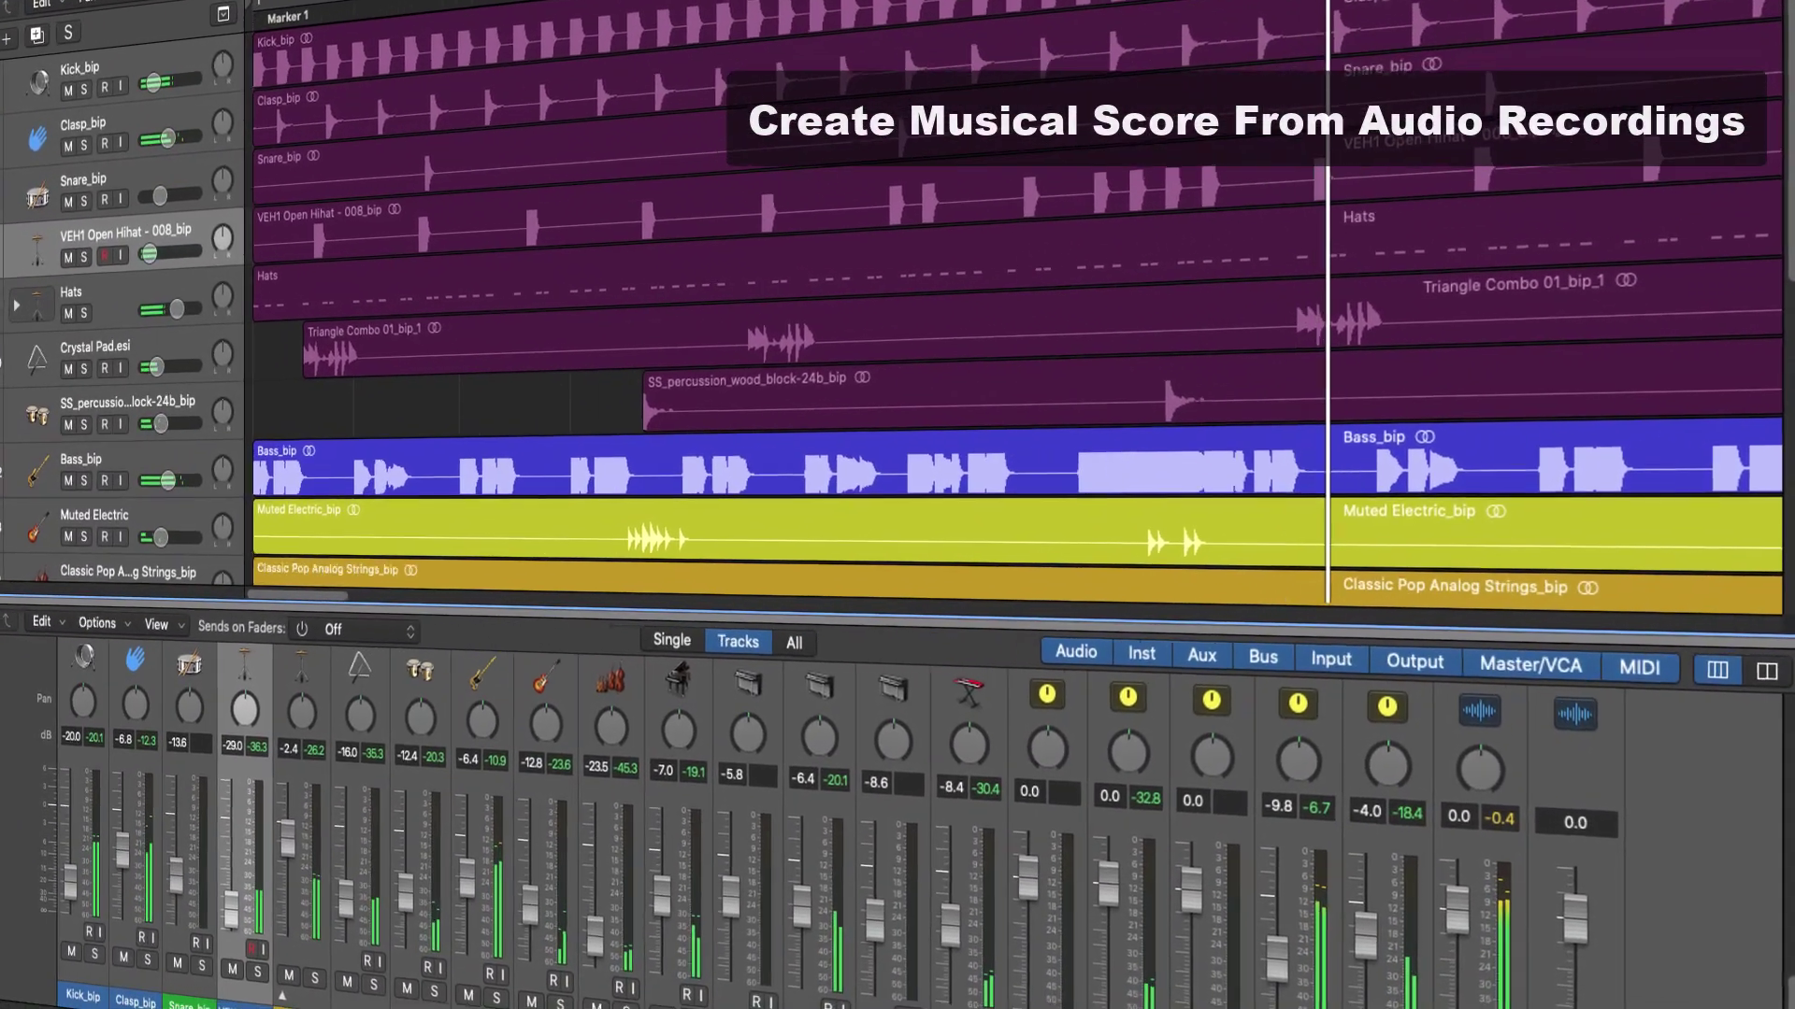
scroll(1028, 328, "down", 3)
scroll(935, 327, "down", 5)
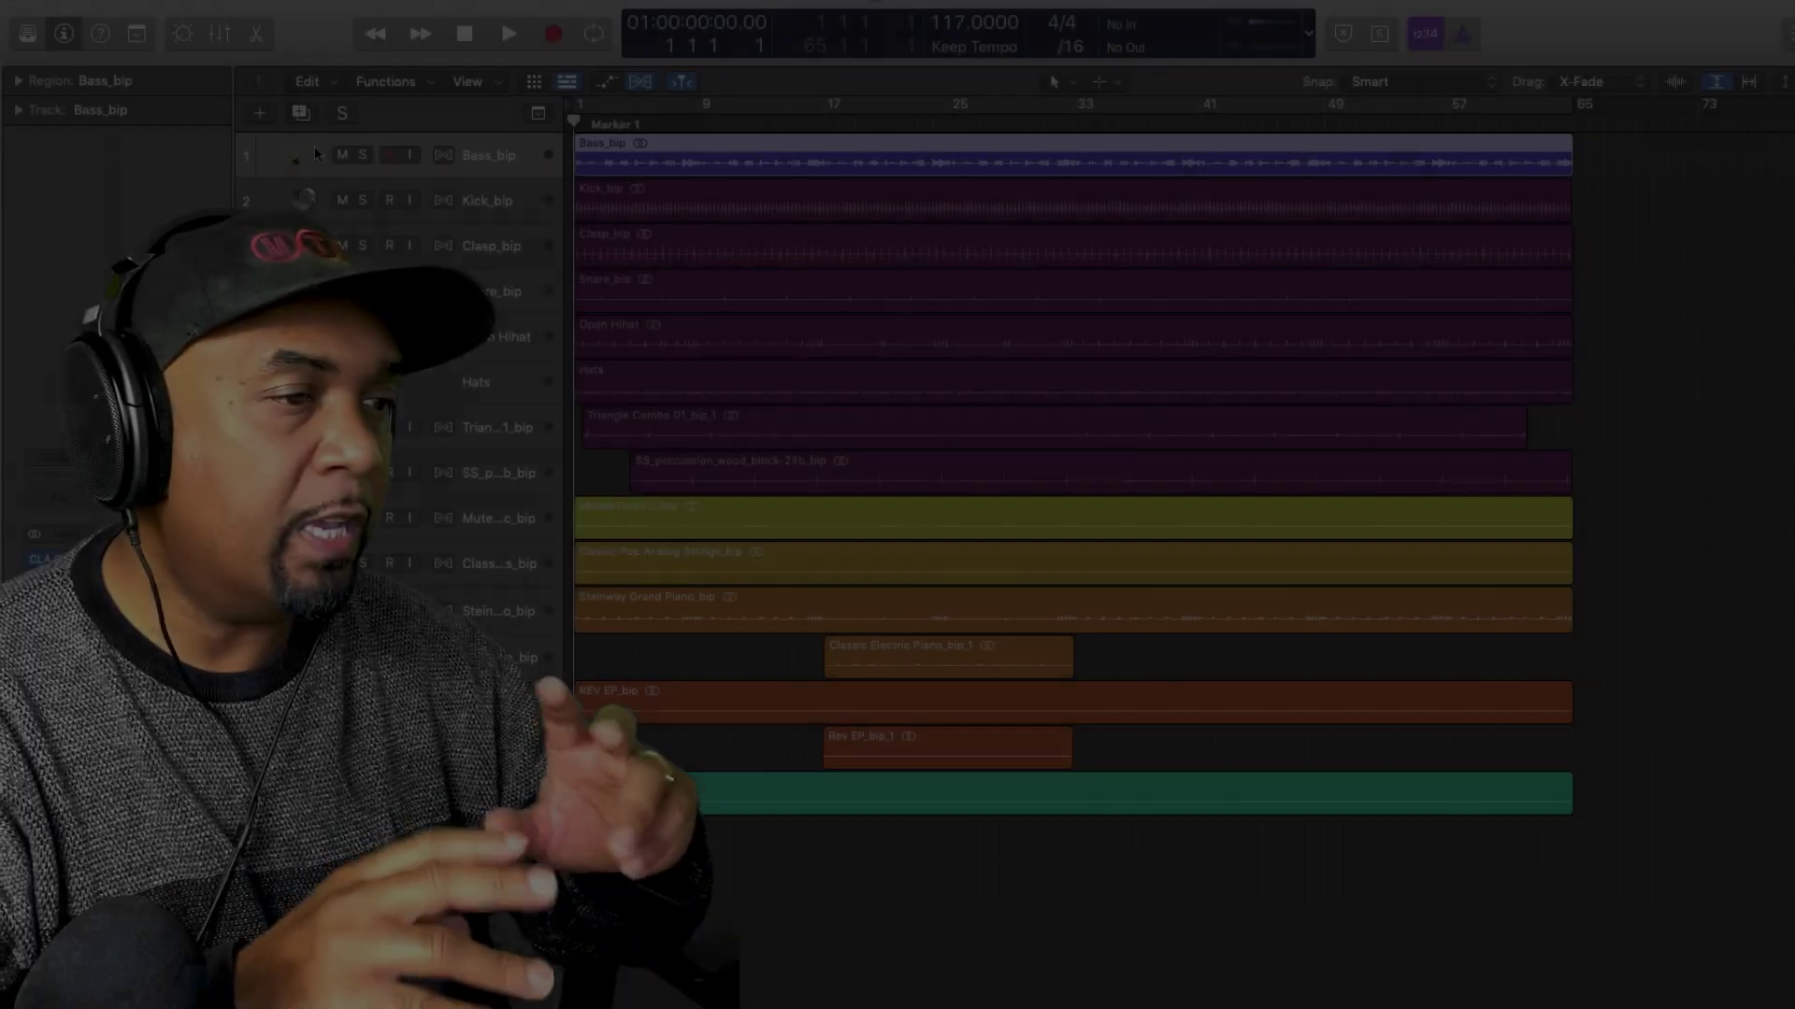
- Solo individual instrument tracks, including Steinway Grand Piano_bip, to listen to them separately from the mix
key("s")
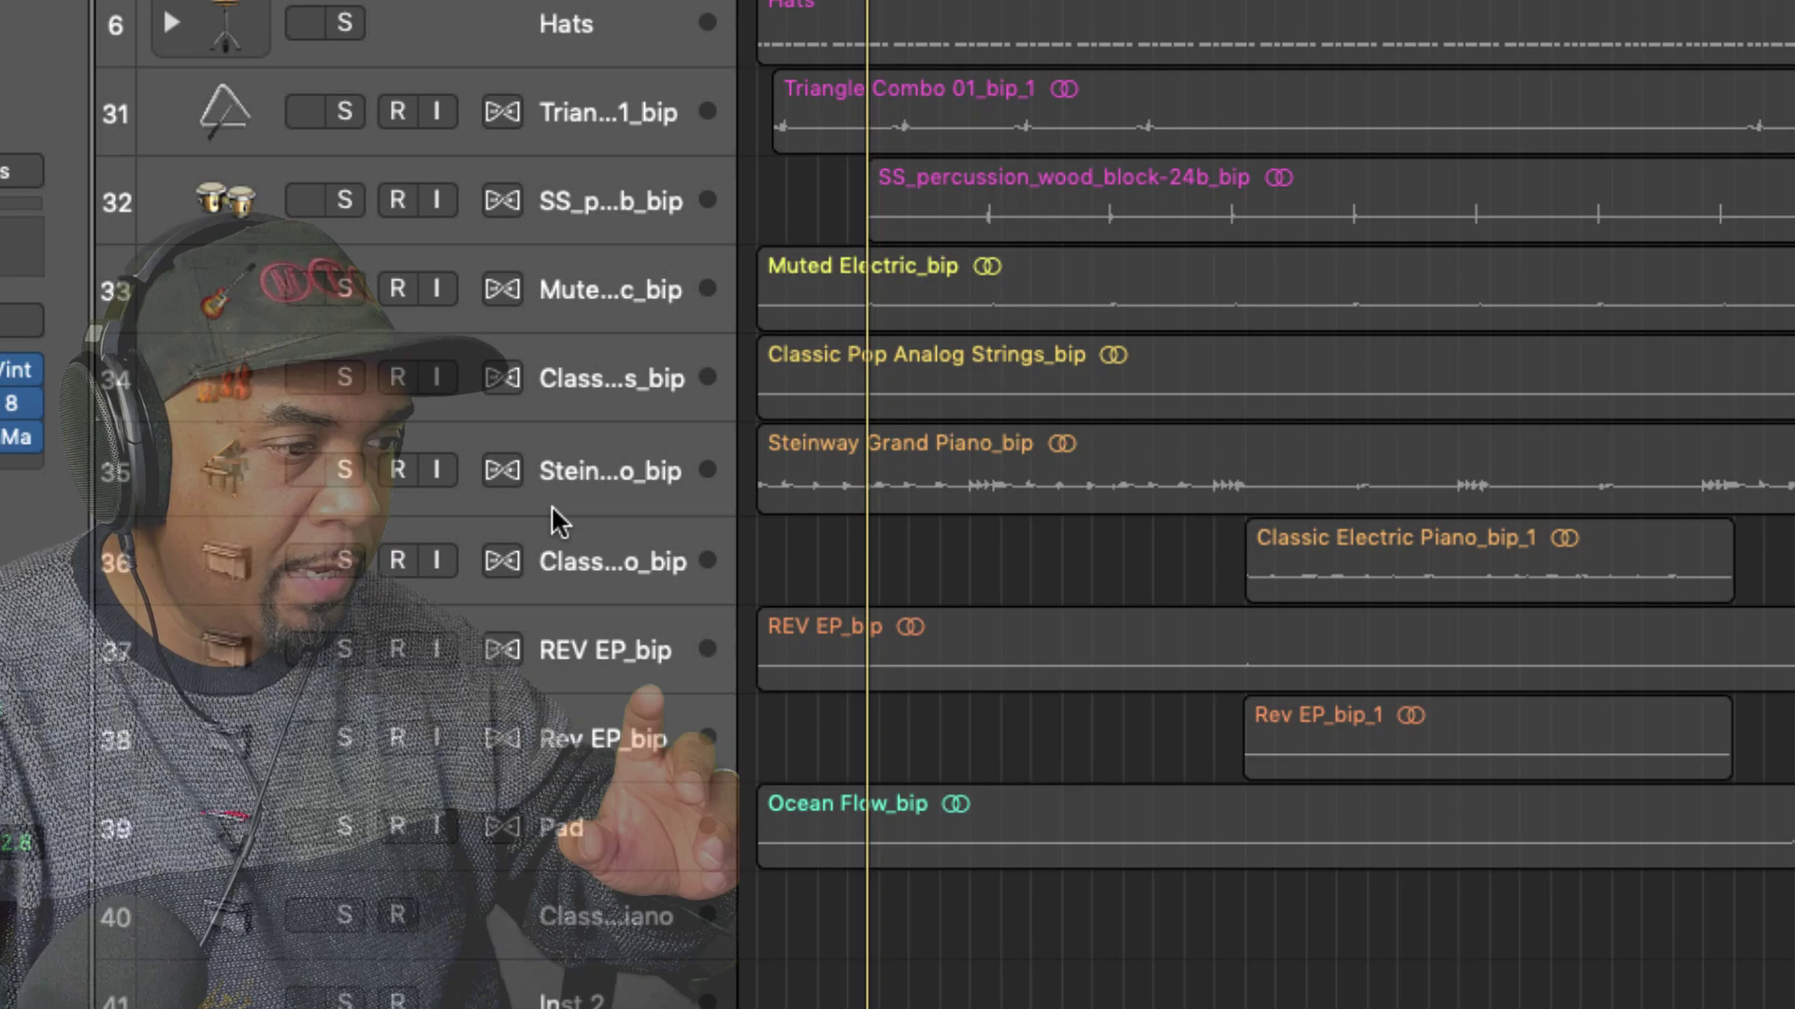
left_click(485, 615)
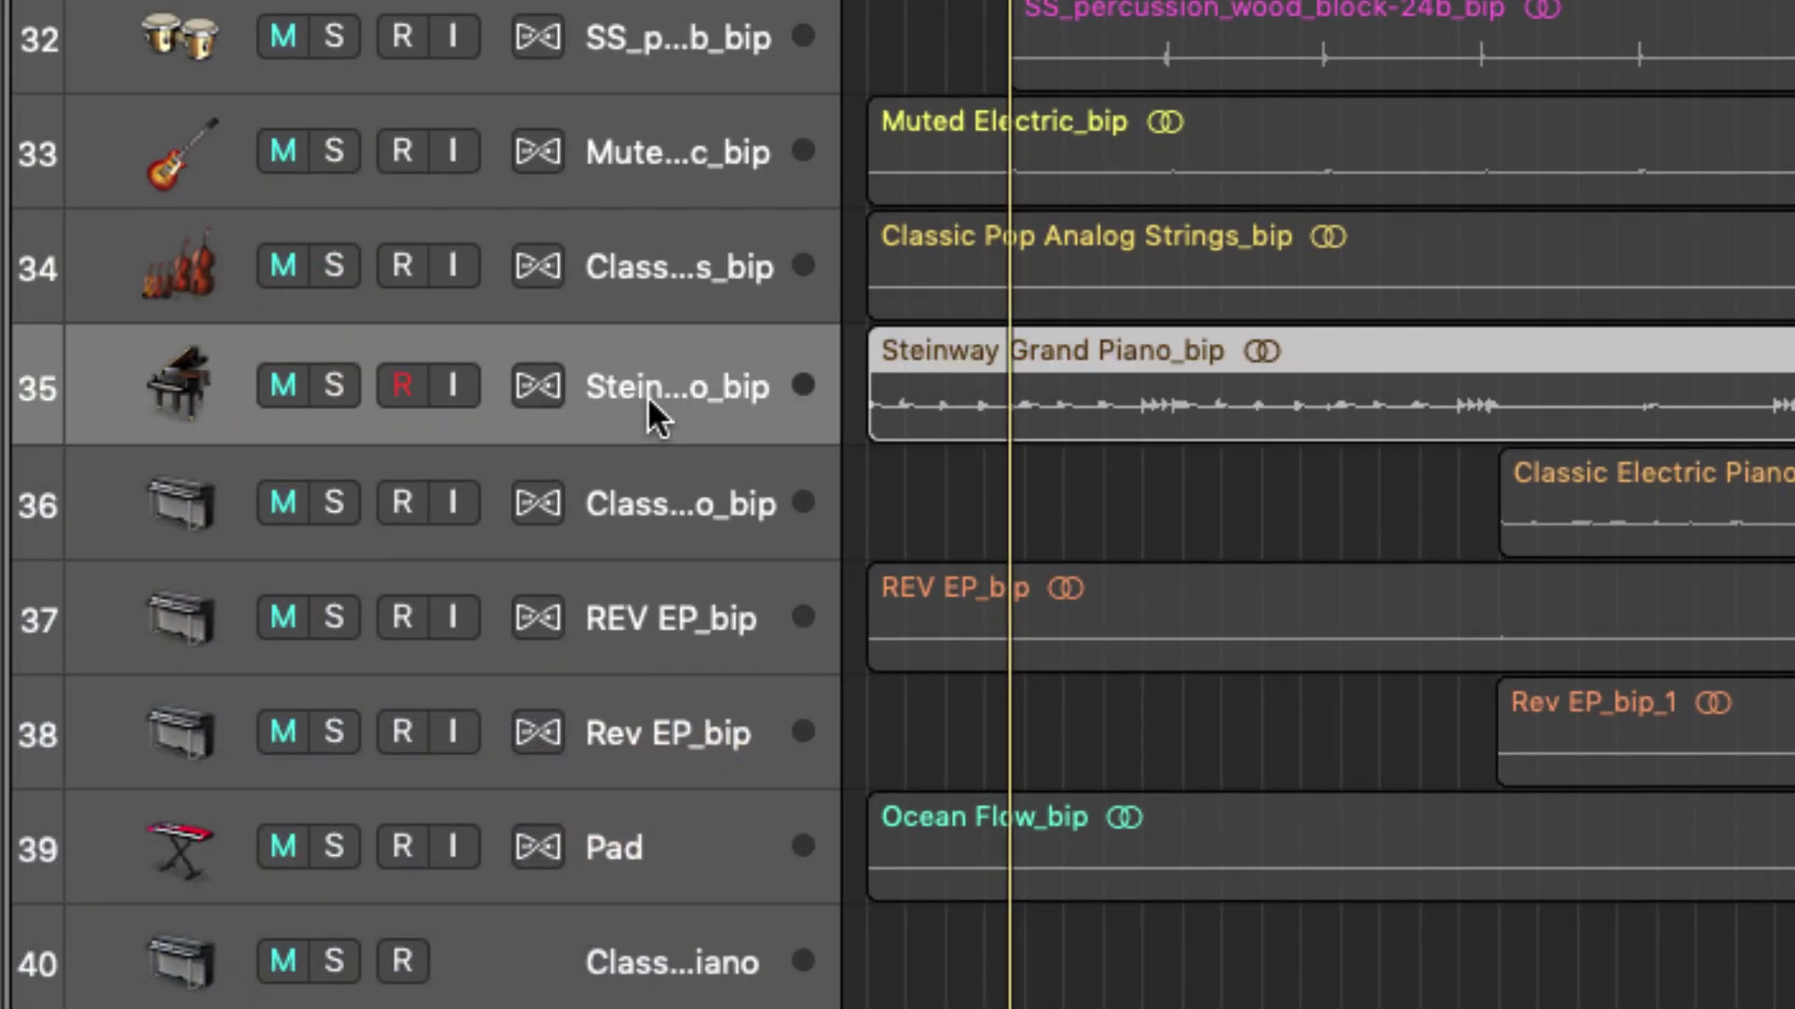
left_click(335, 384)
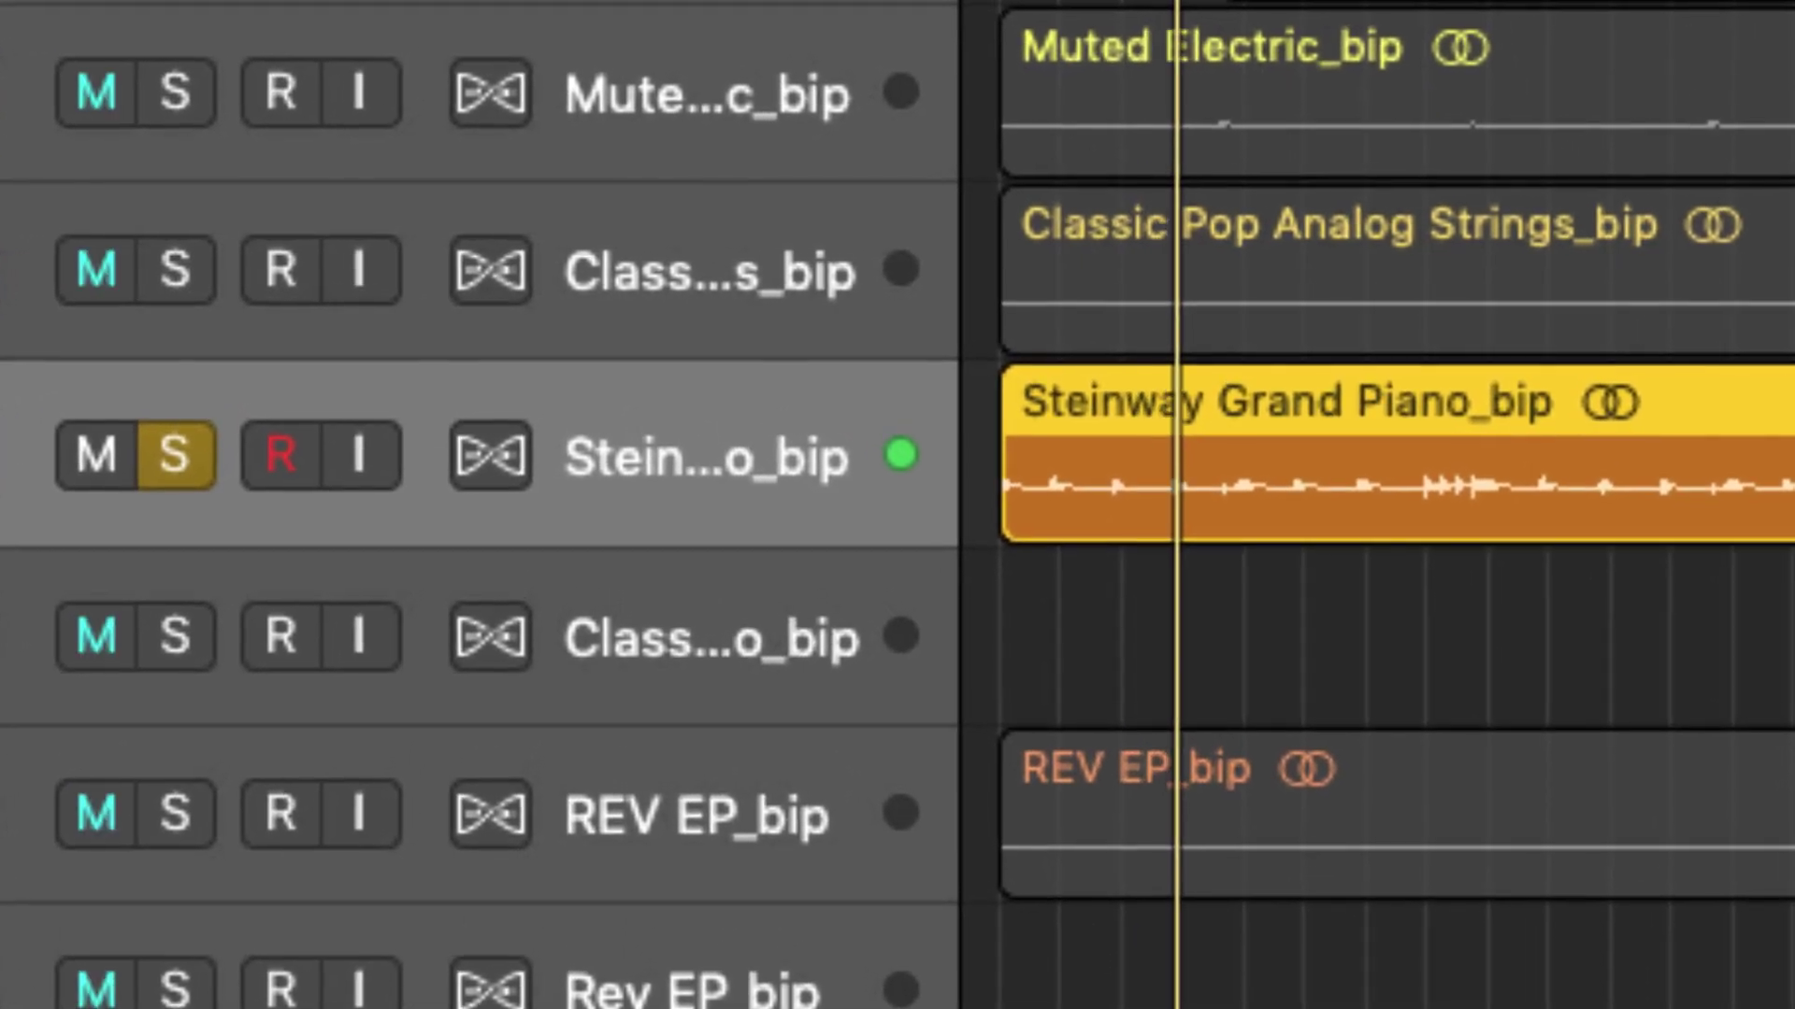
left_click(297, 348)
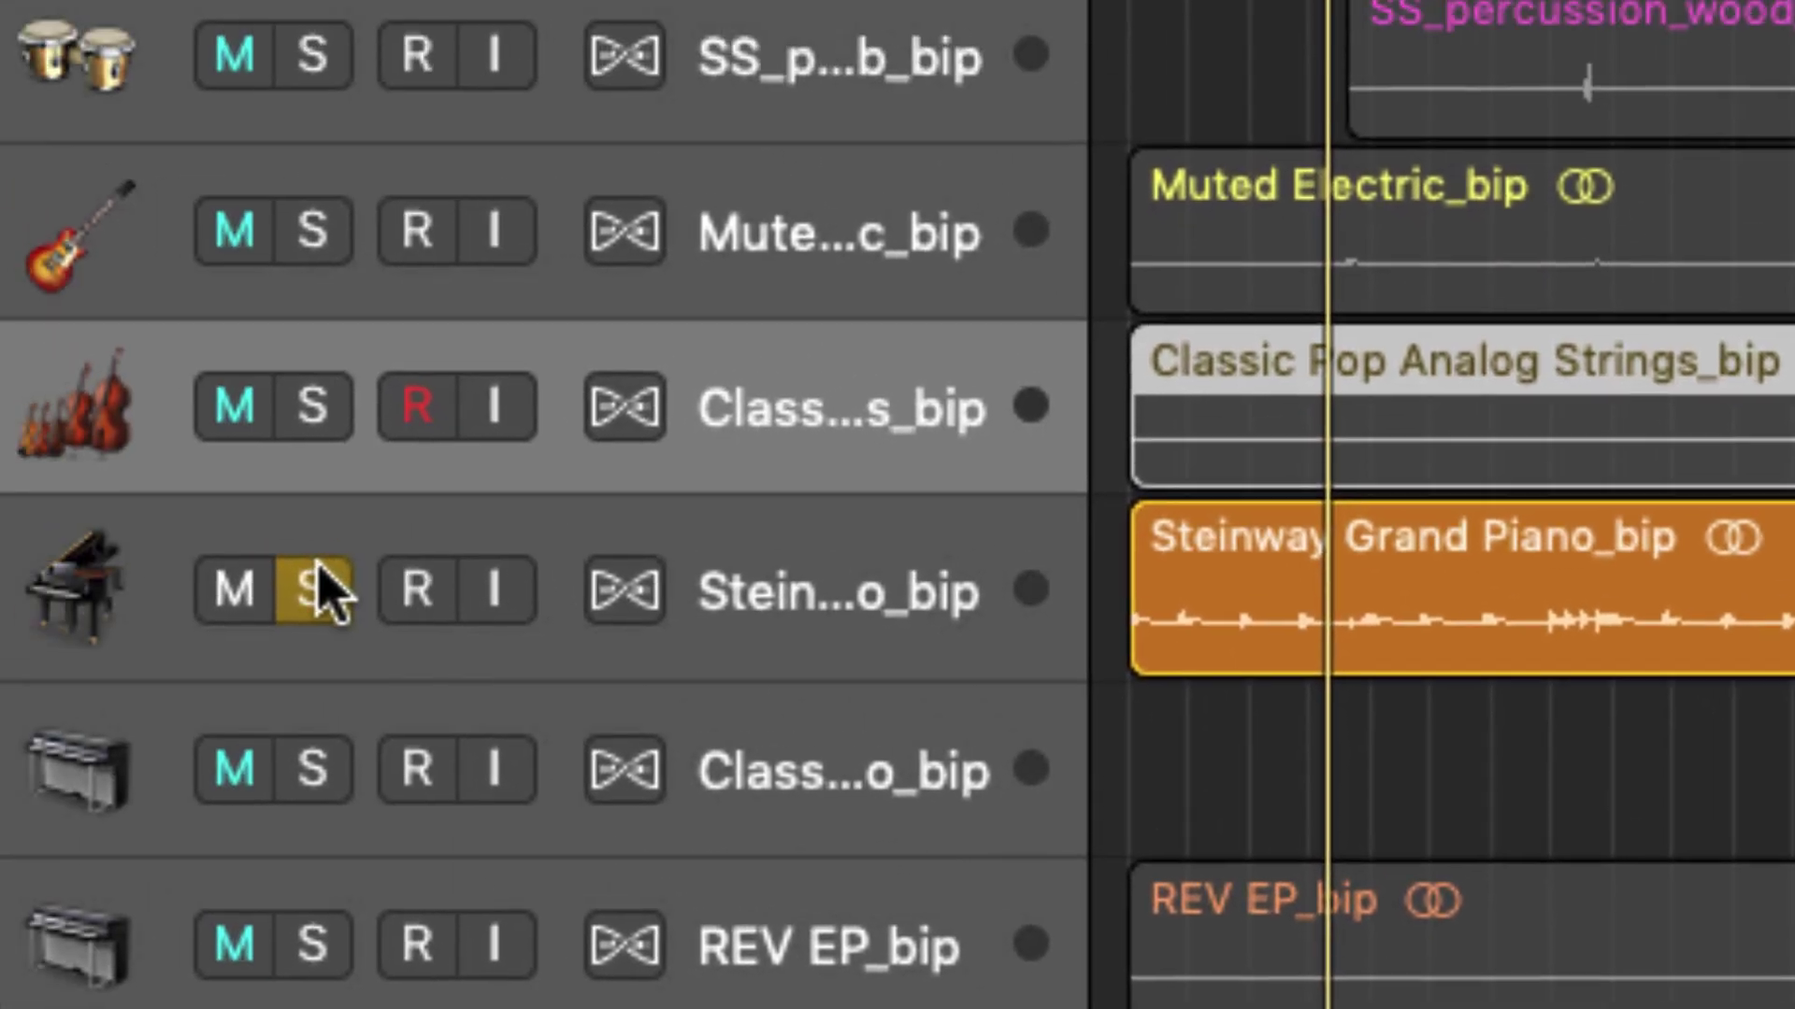
left_click(169, 456)
left_click(377, 467)
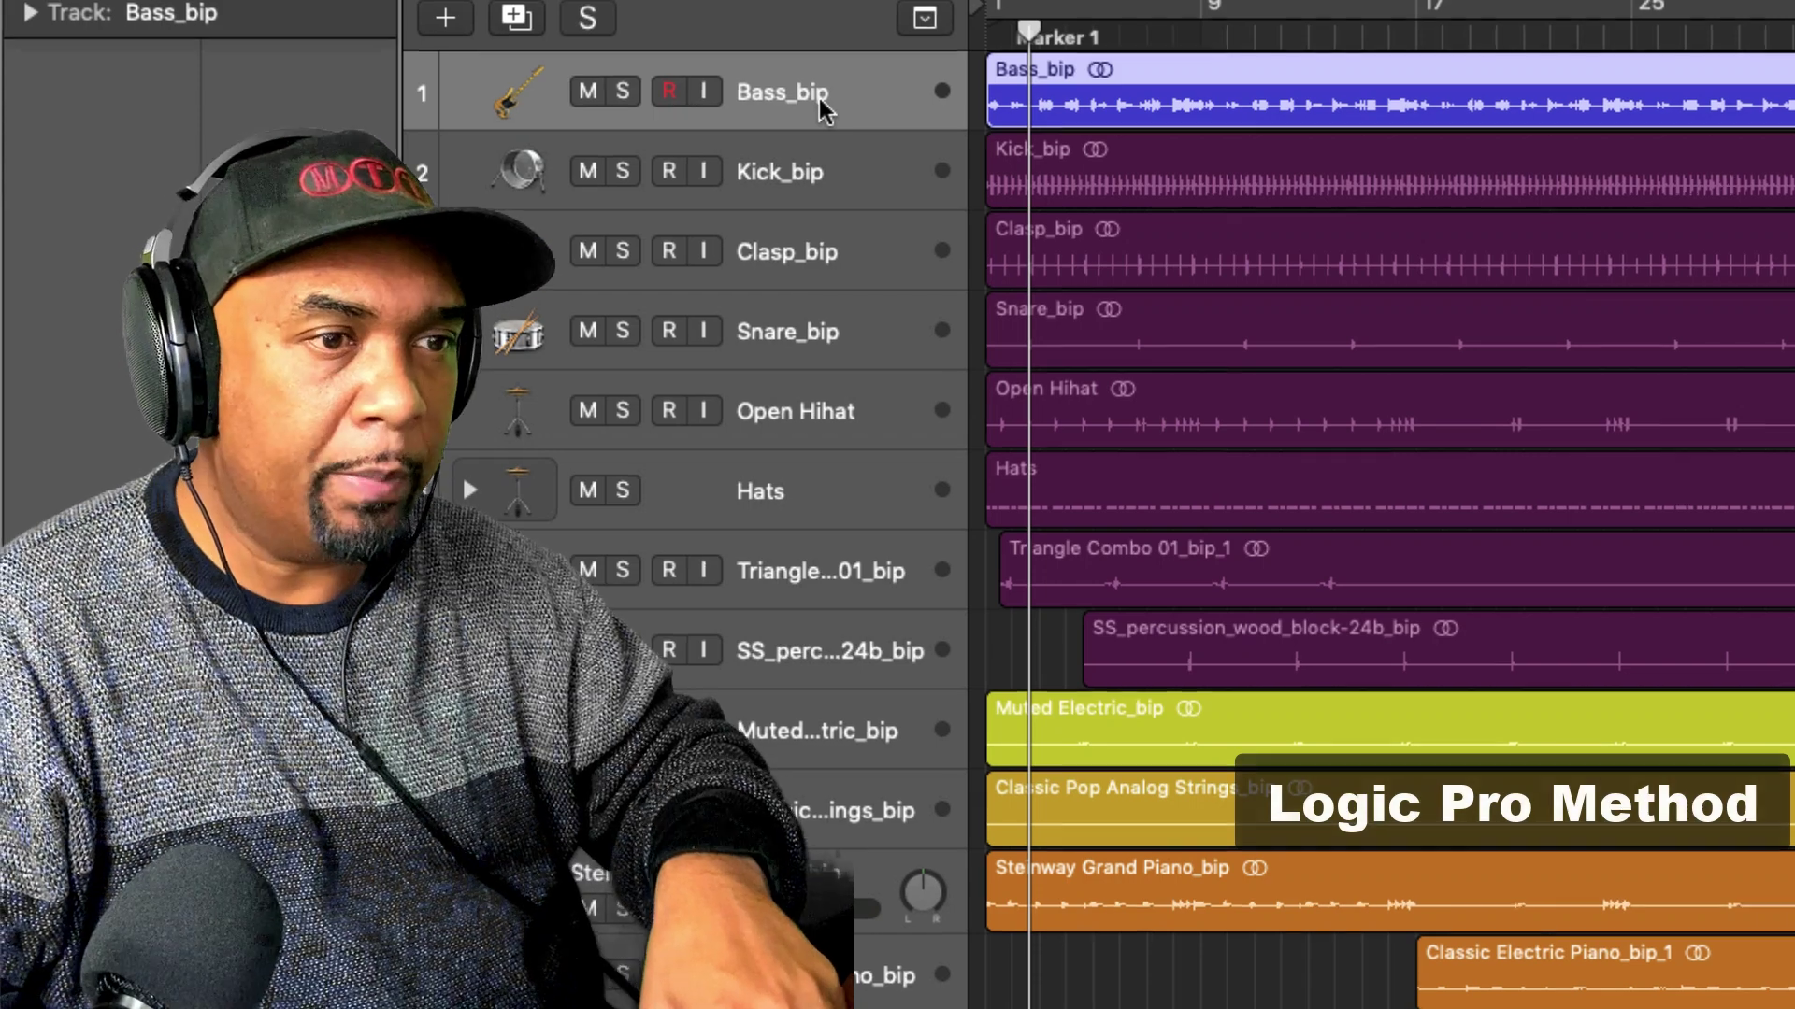
- Turn on Flex for the Bass_bip audio track and set its mode to Flex Pitch
key("ctrl+z")
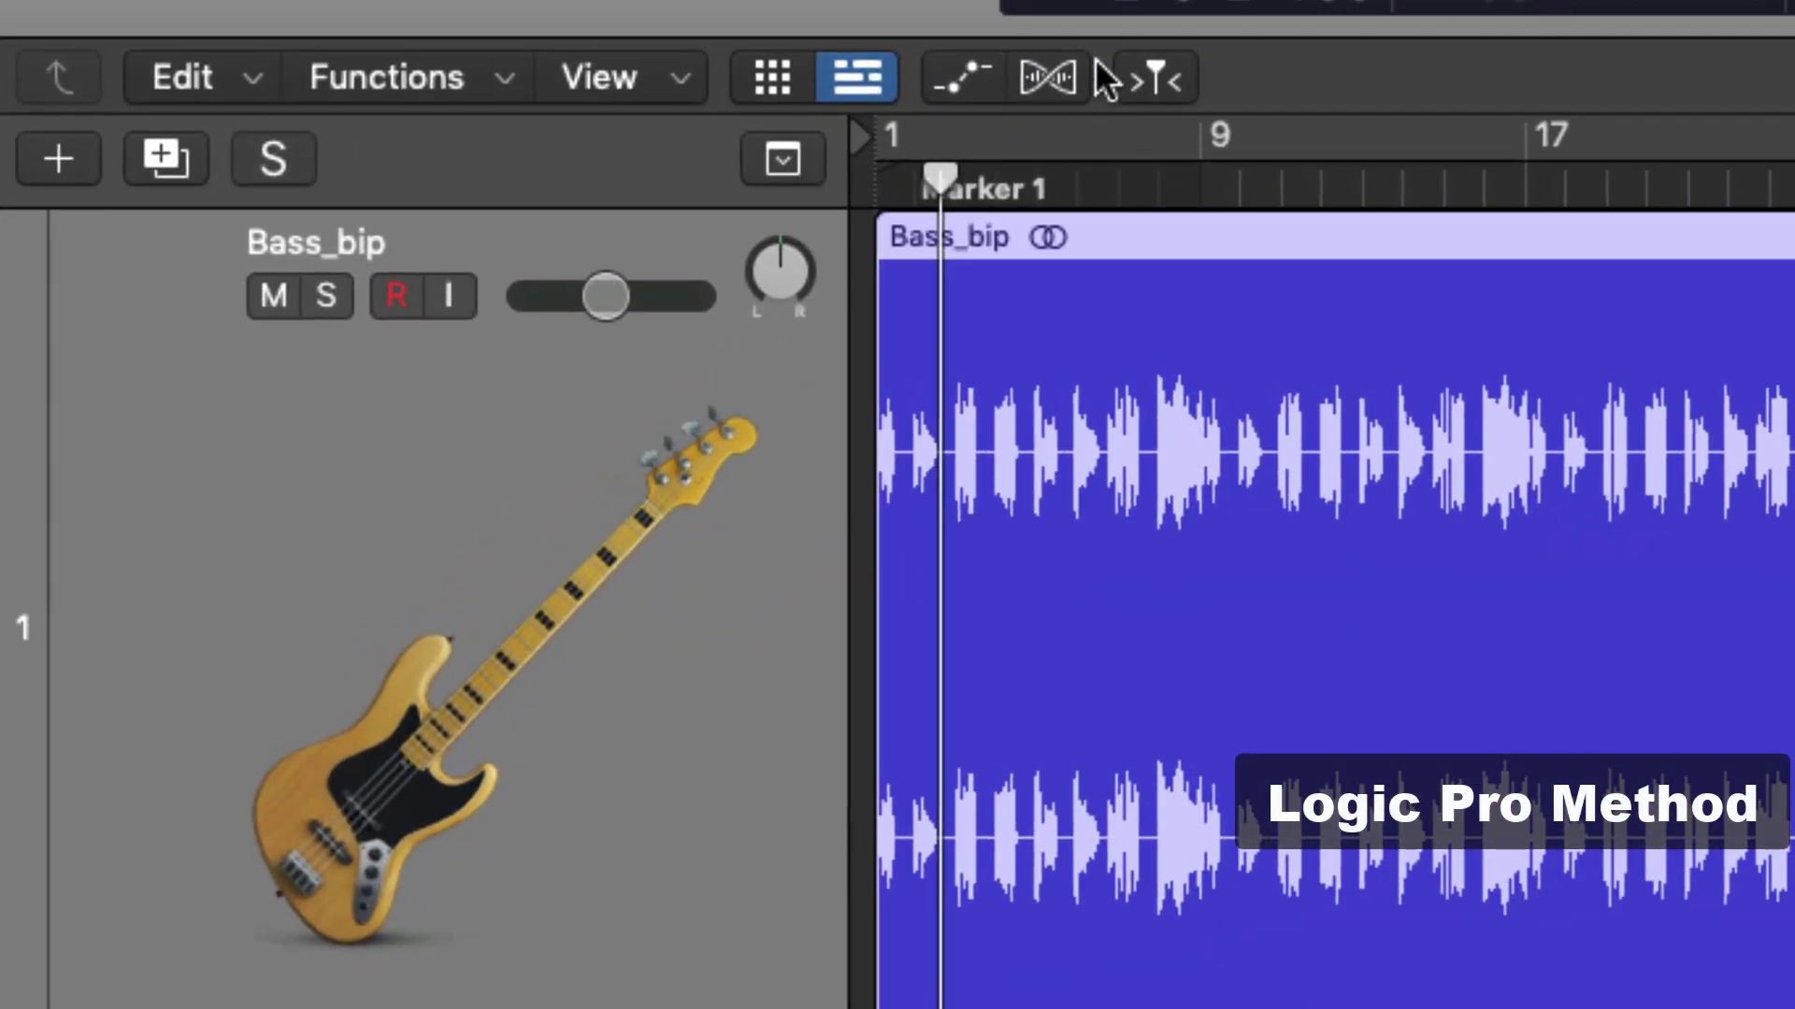
left_click(1049, 79)
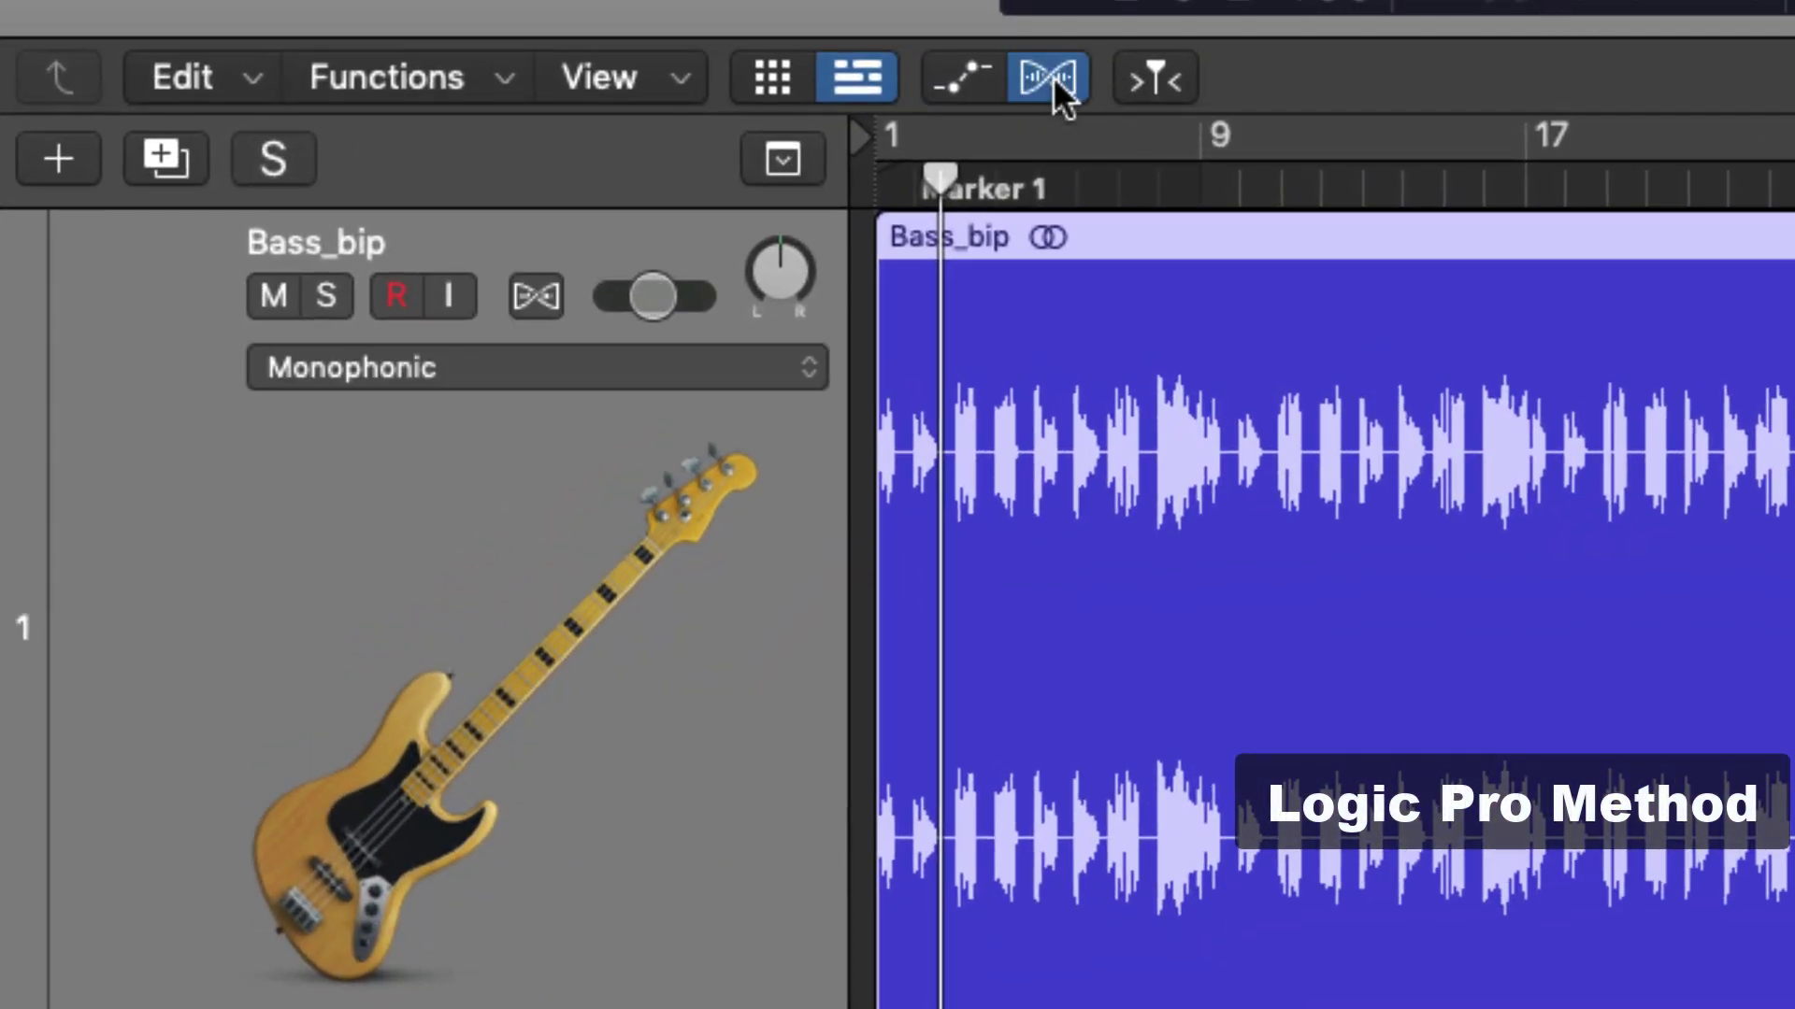
left_click(631, 367)
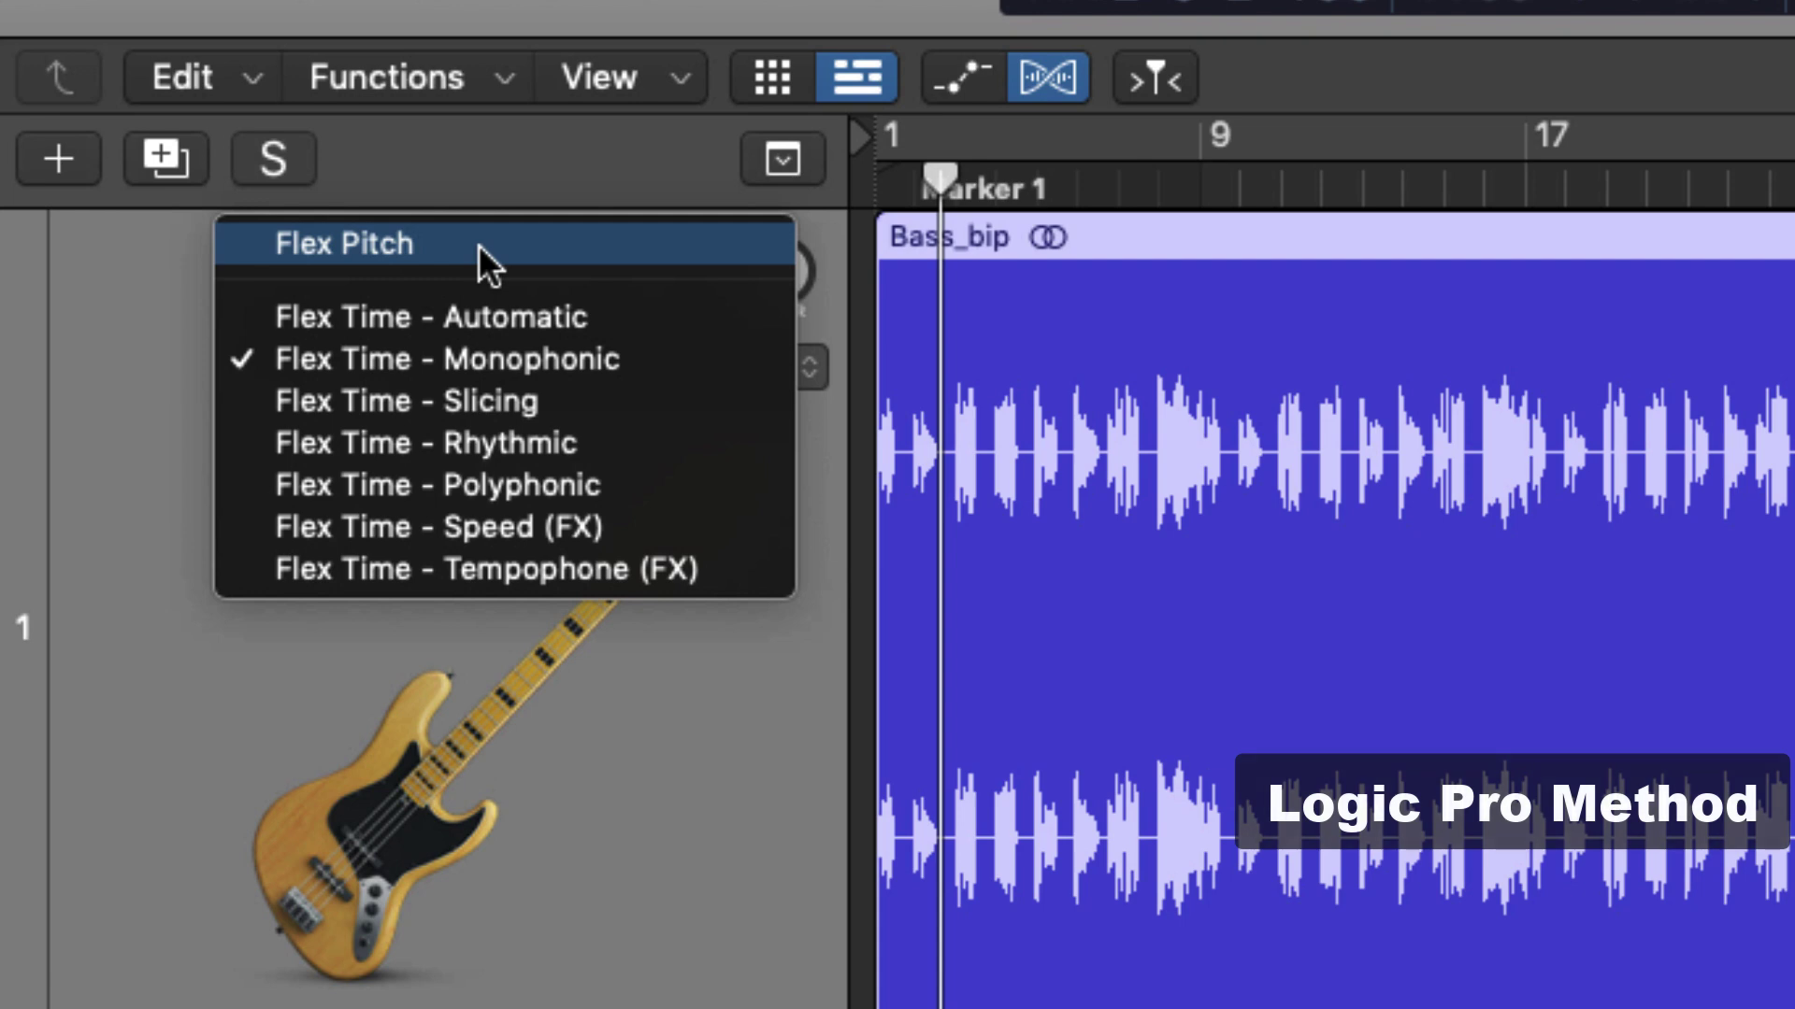
left_click(478, 244)
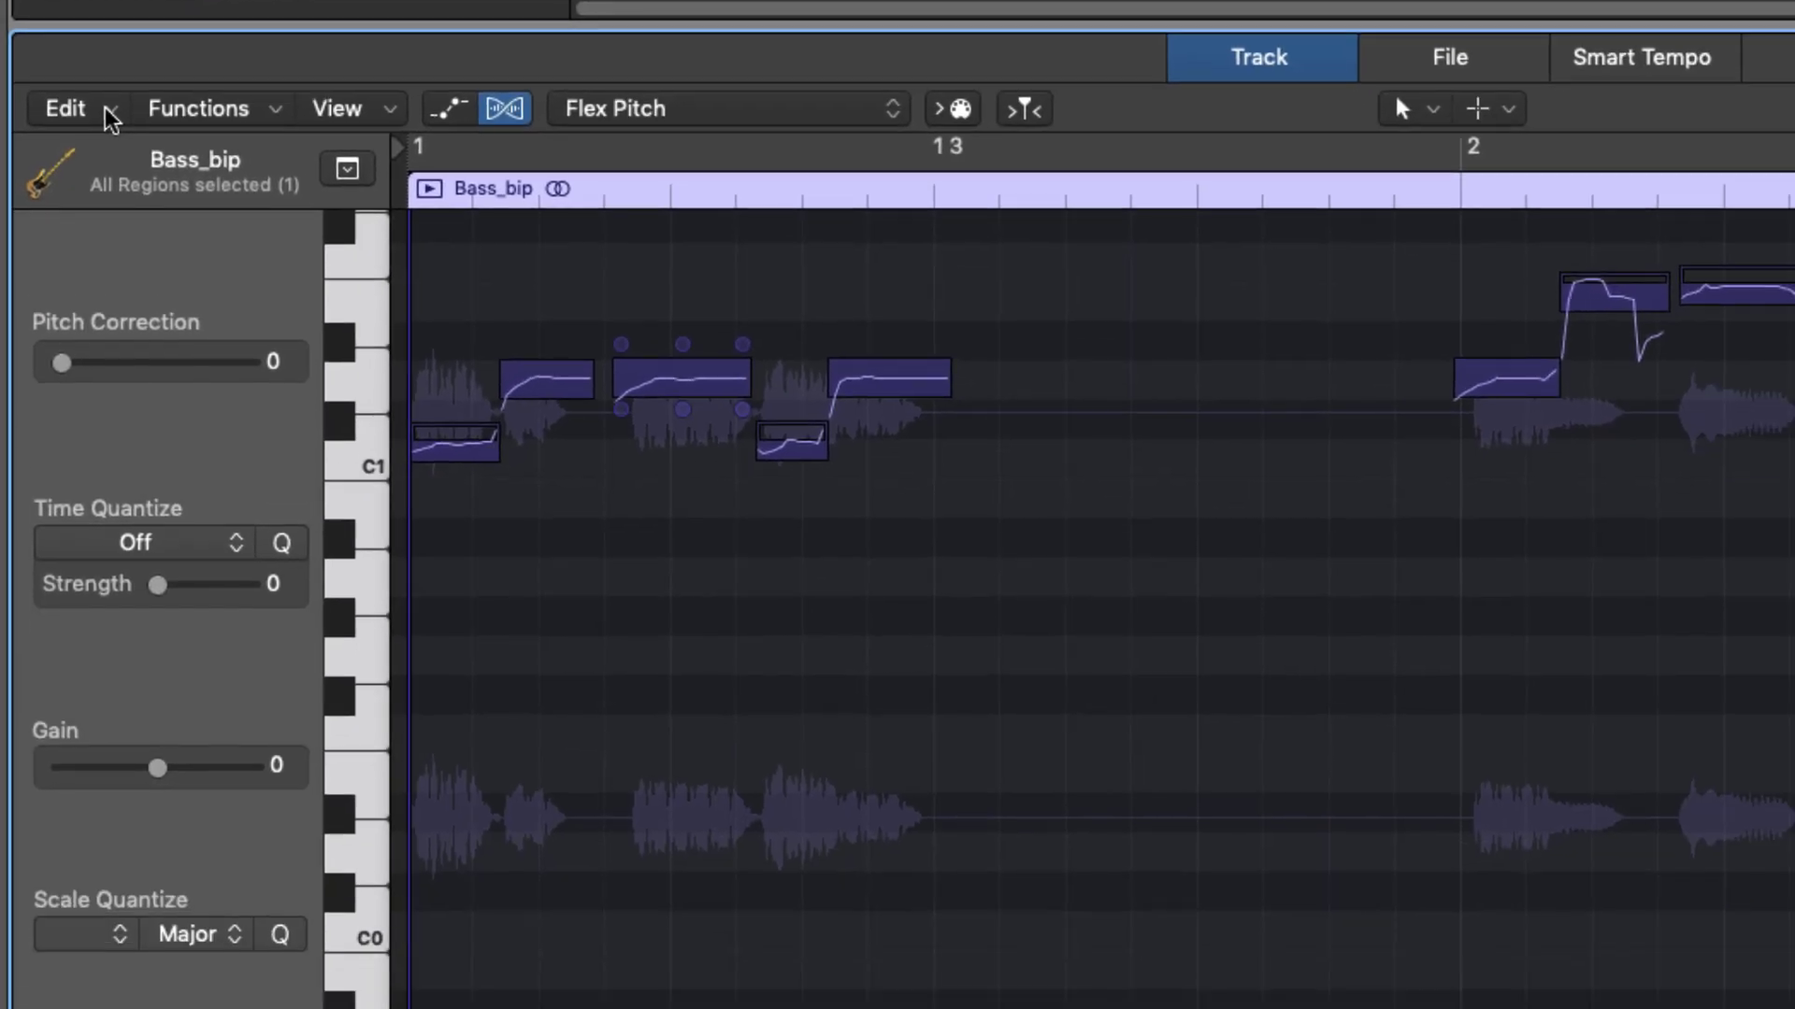
- Create a MIDI track from the Flex Pitch data of the Bass_bip region, keeping the original audio track muted
left_click(112, 400)
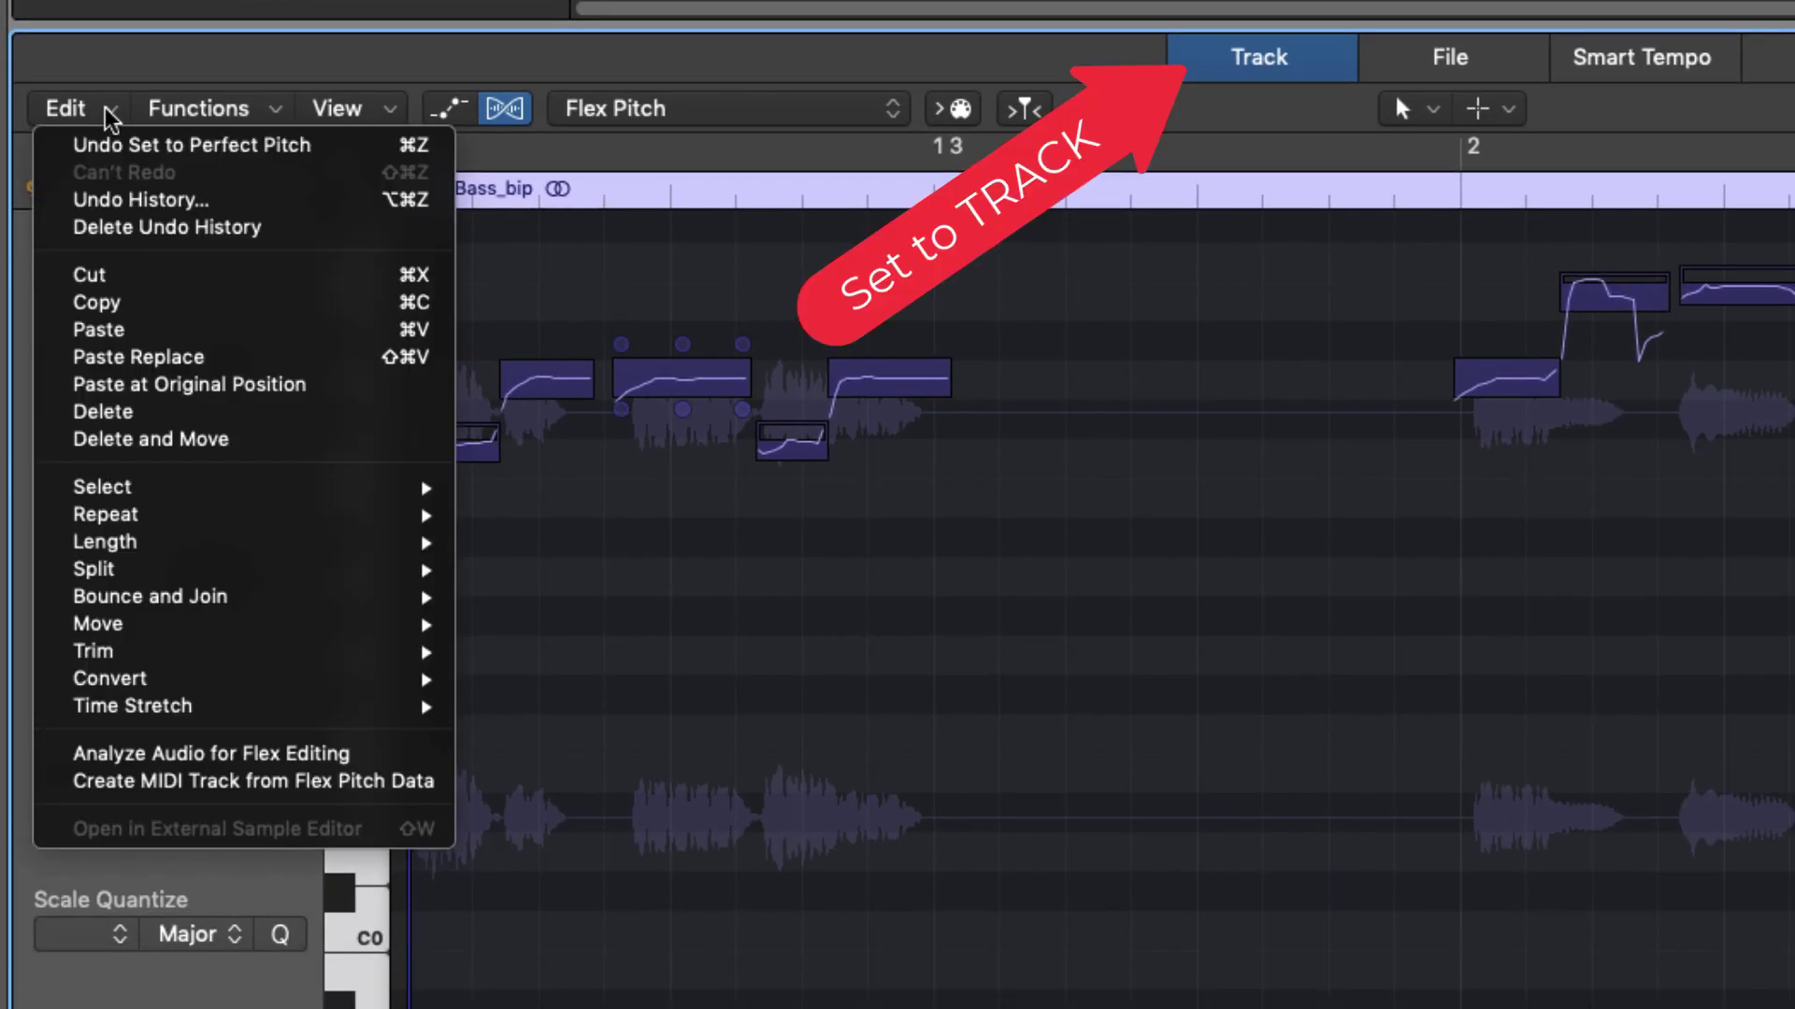
left_click(245, 790)
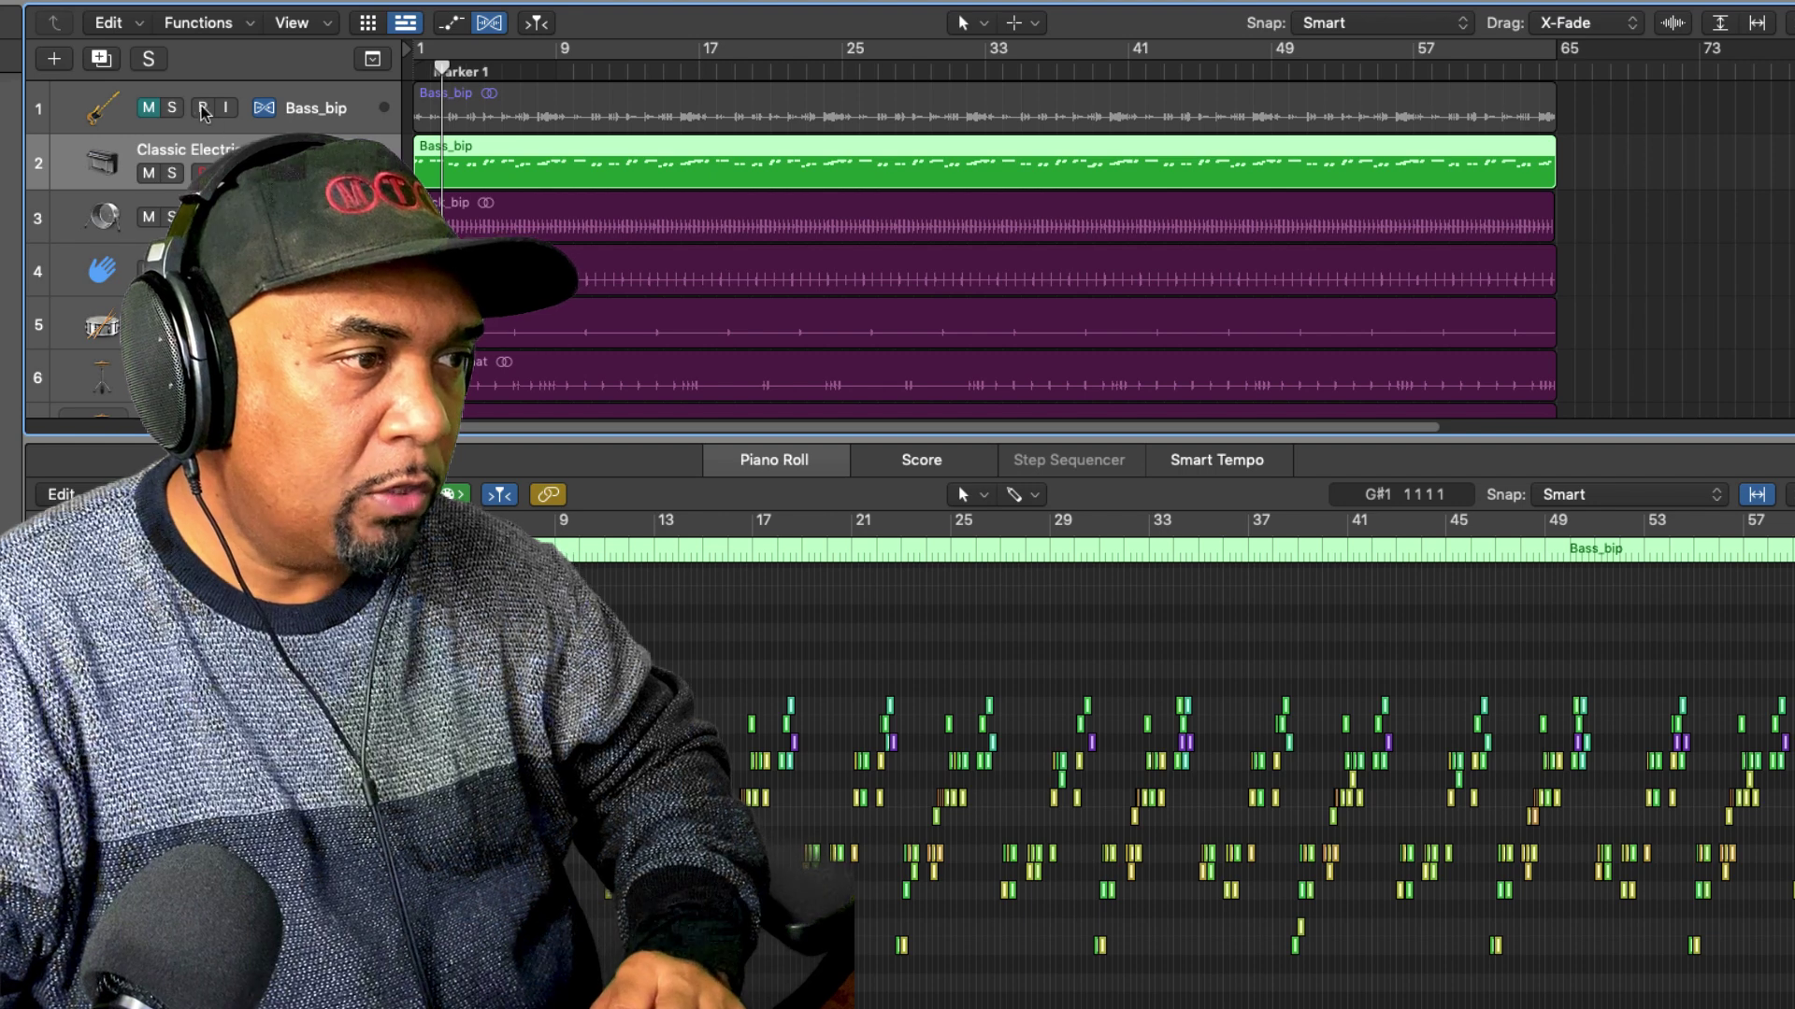
left_click(151, 107)
left_click(152, 107)
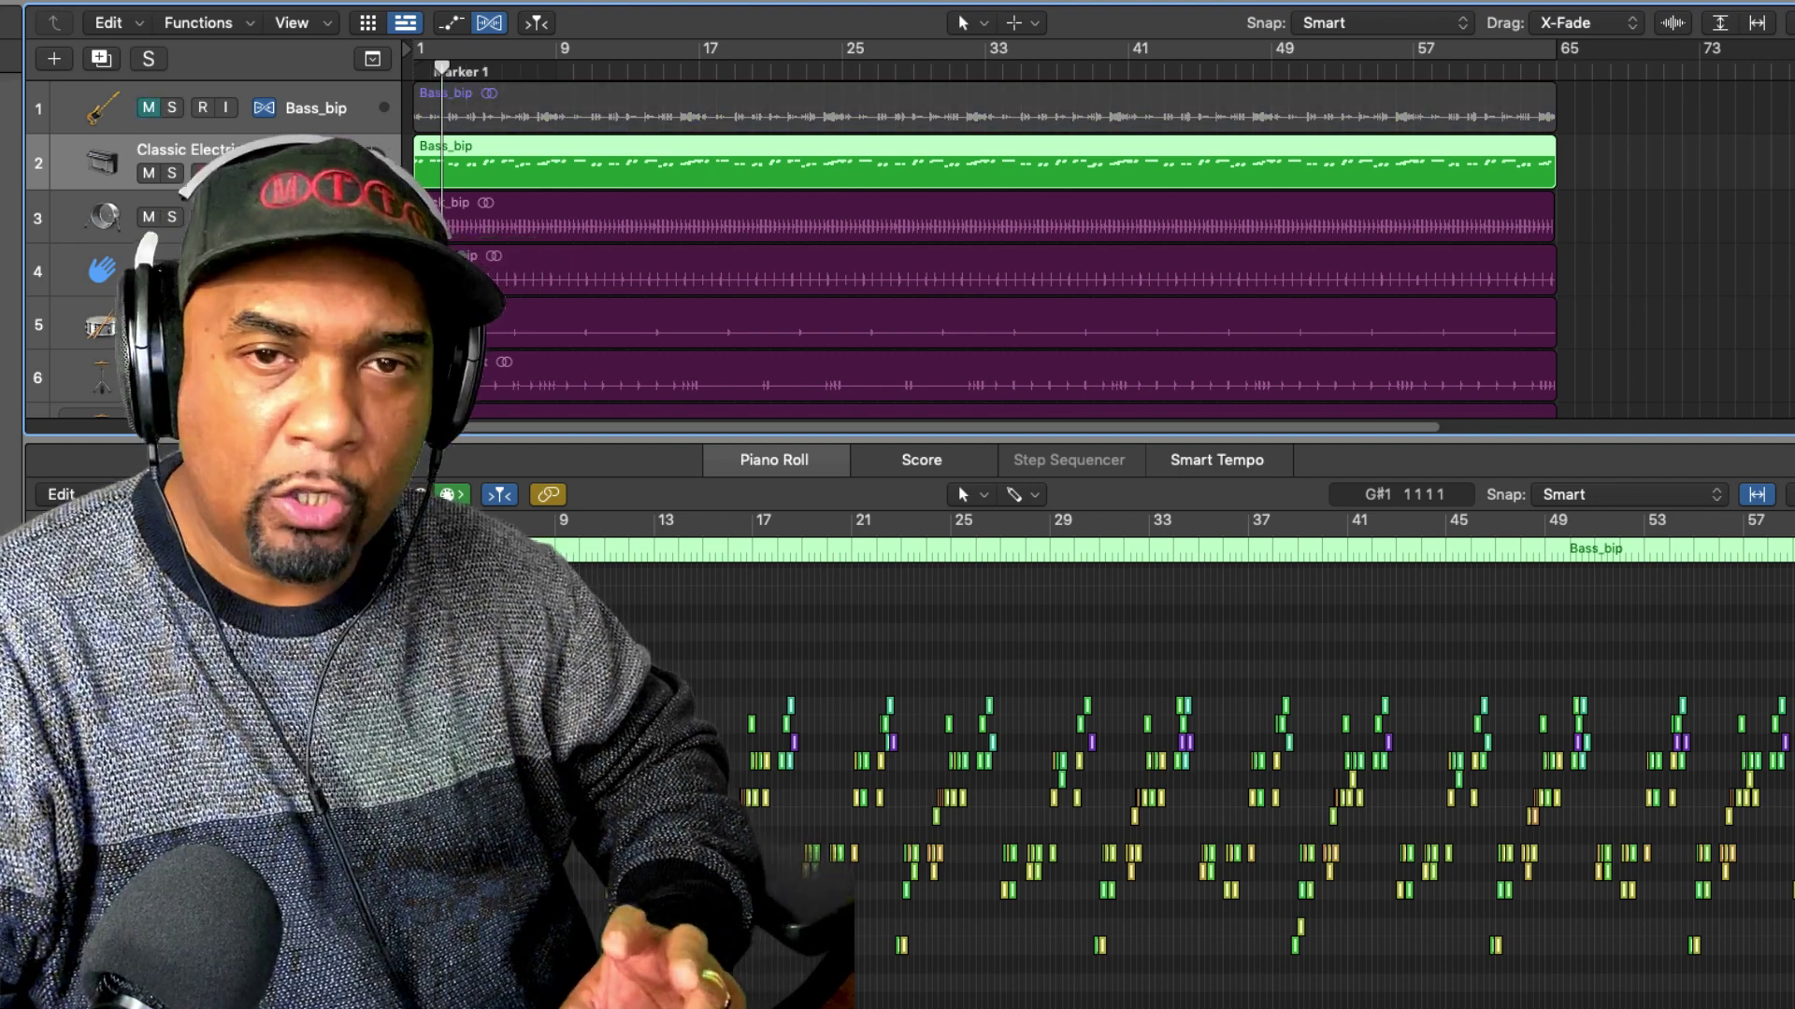
- Assign the Fingerstyle Bass sound from the library's Bass category to the new bass MIDI track
key("i")
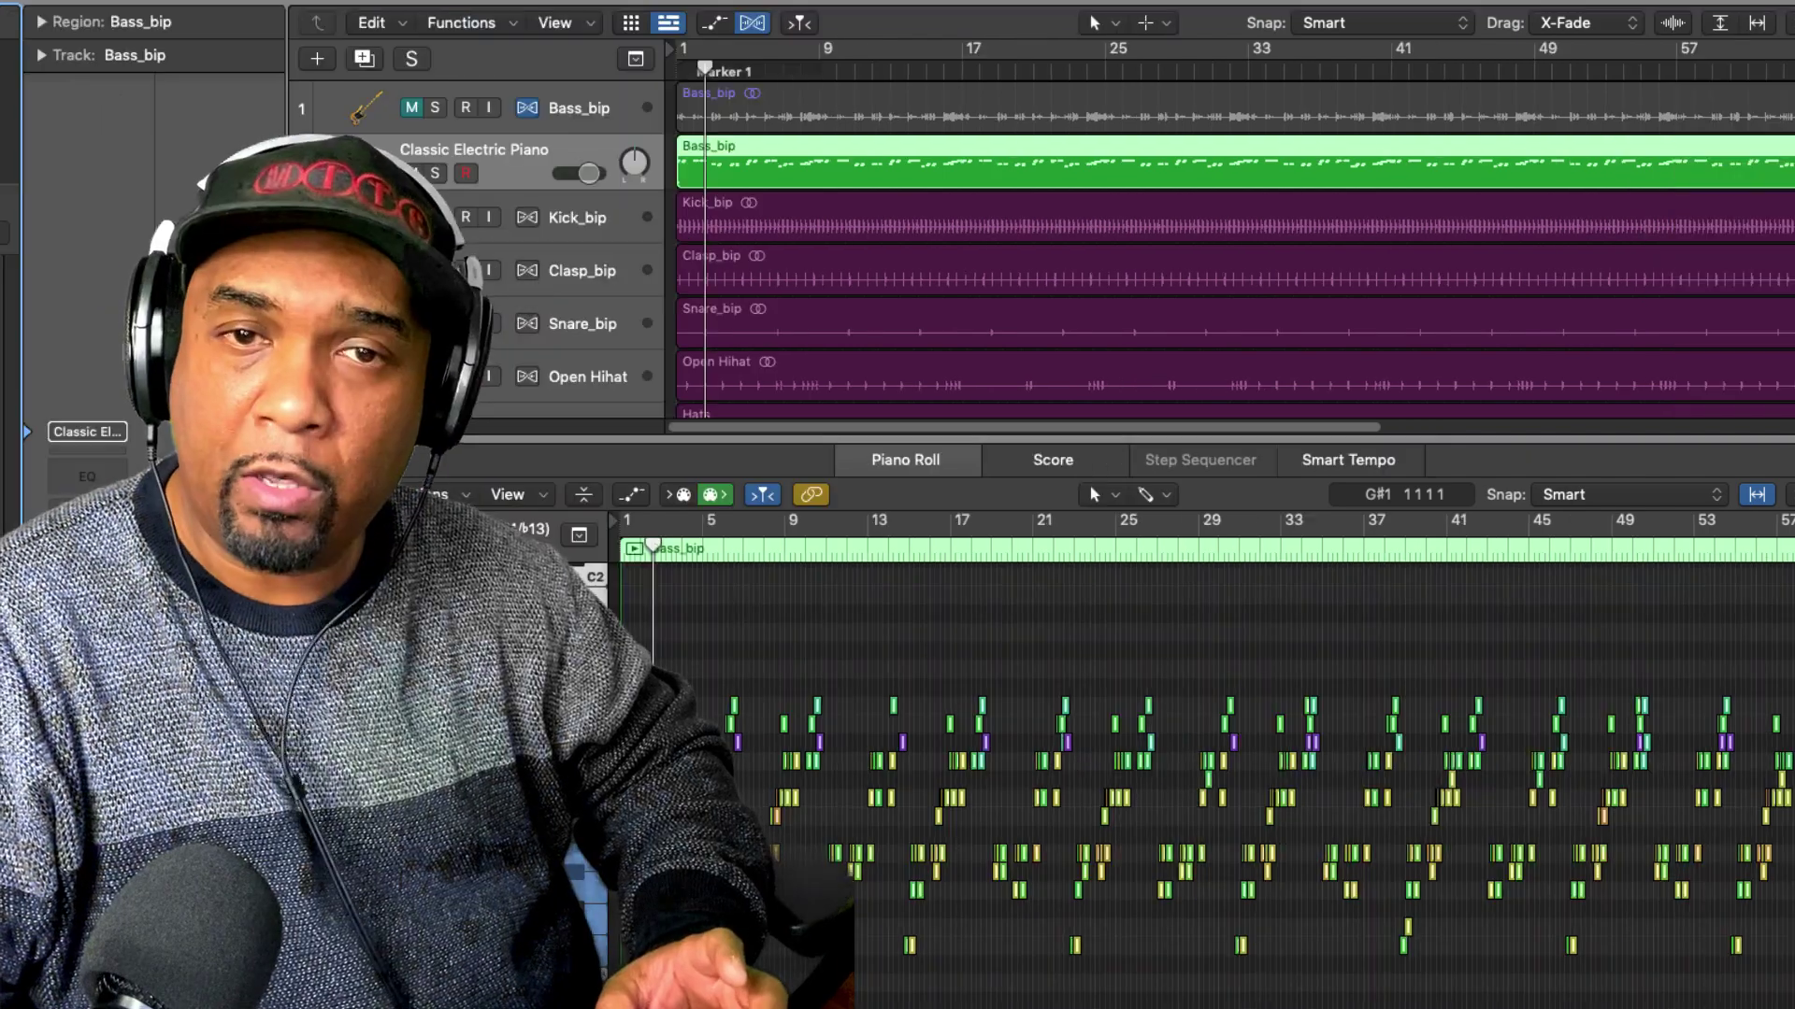
key("y")
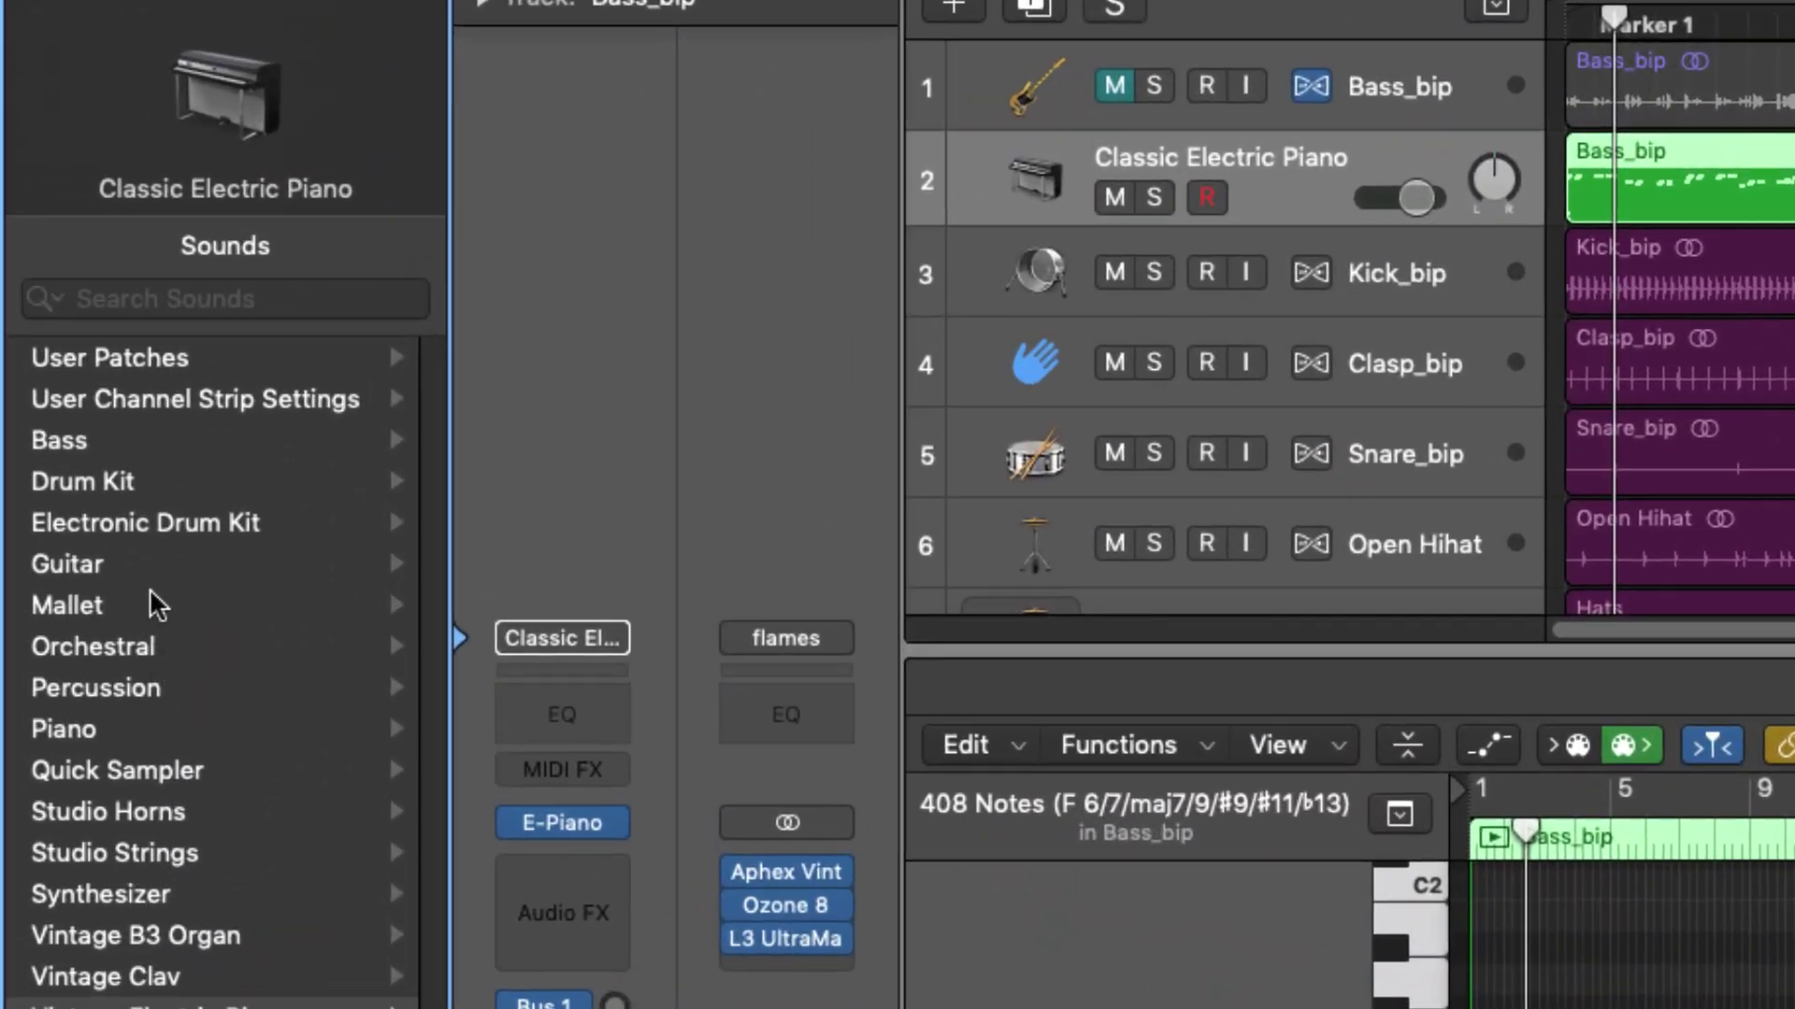
left_click(93, 440)
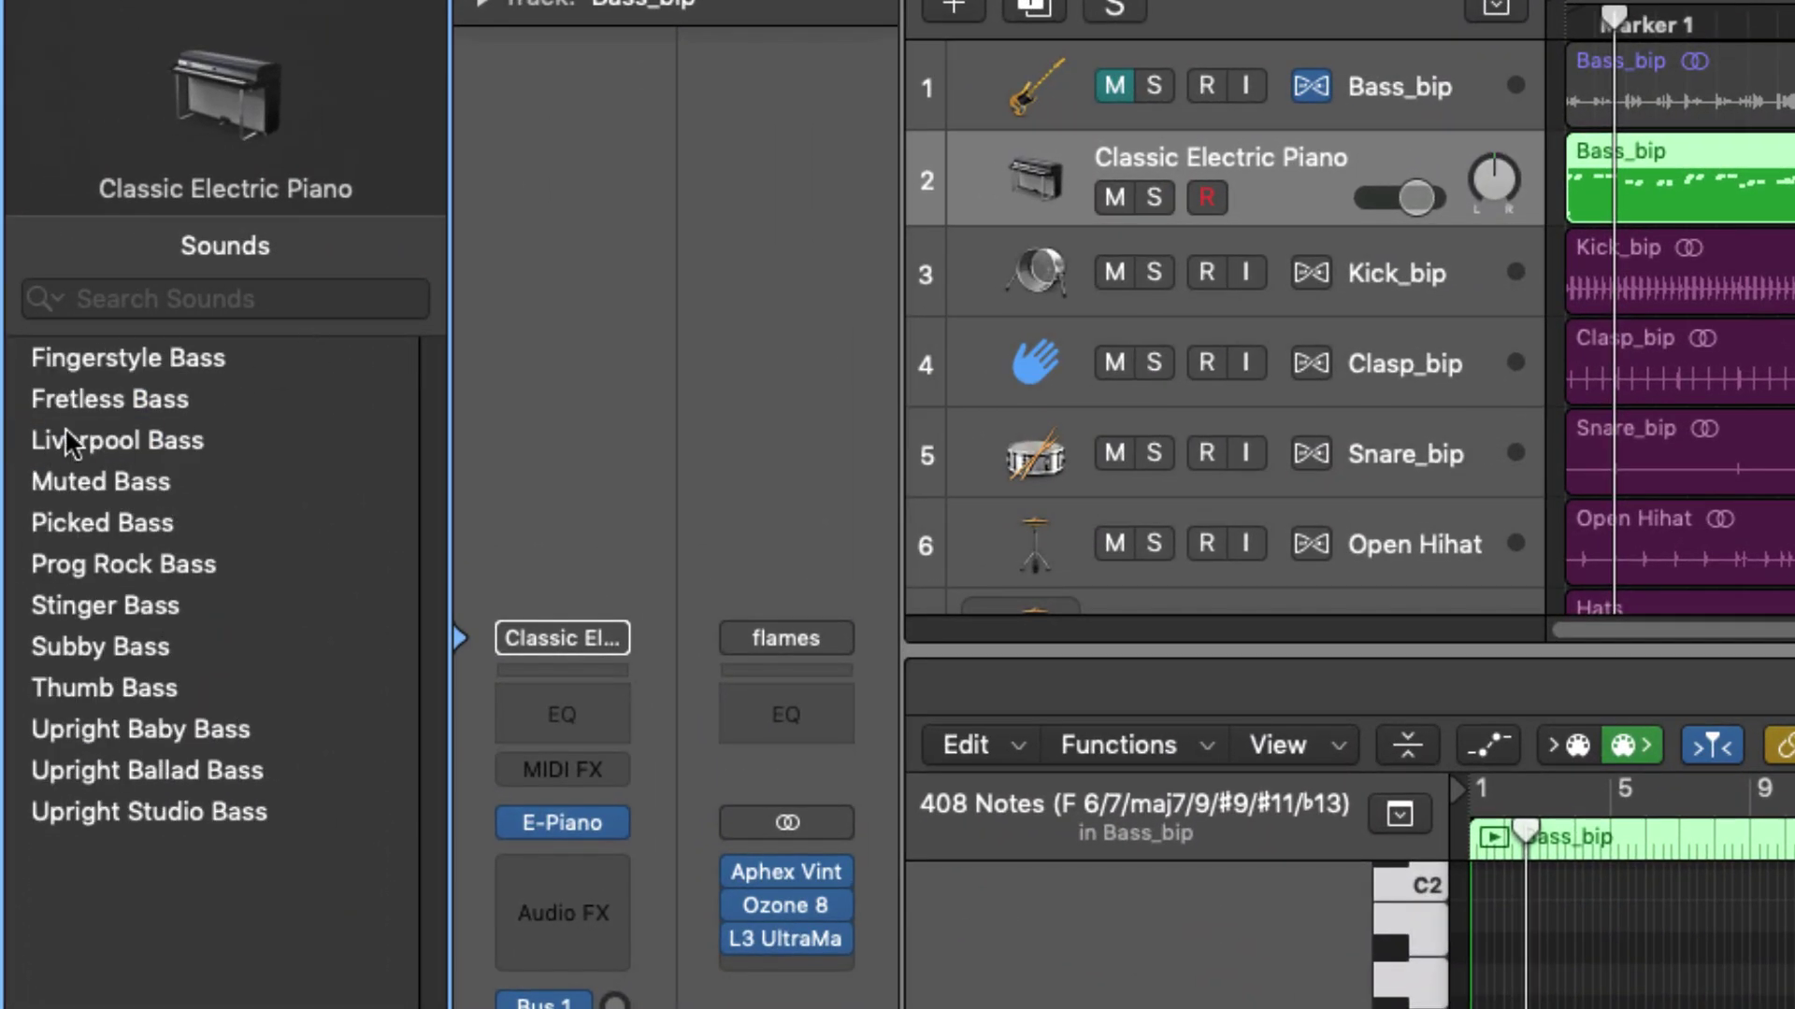
left_click(133, 362)
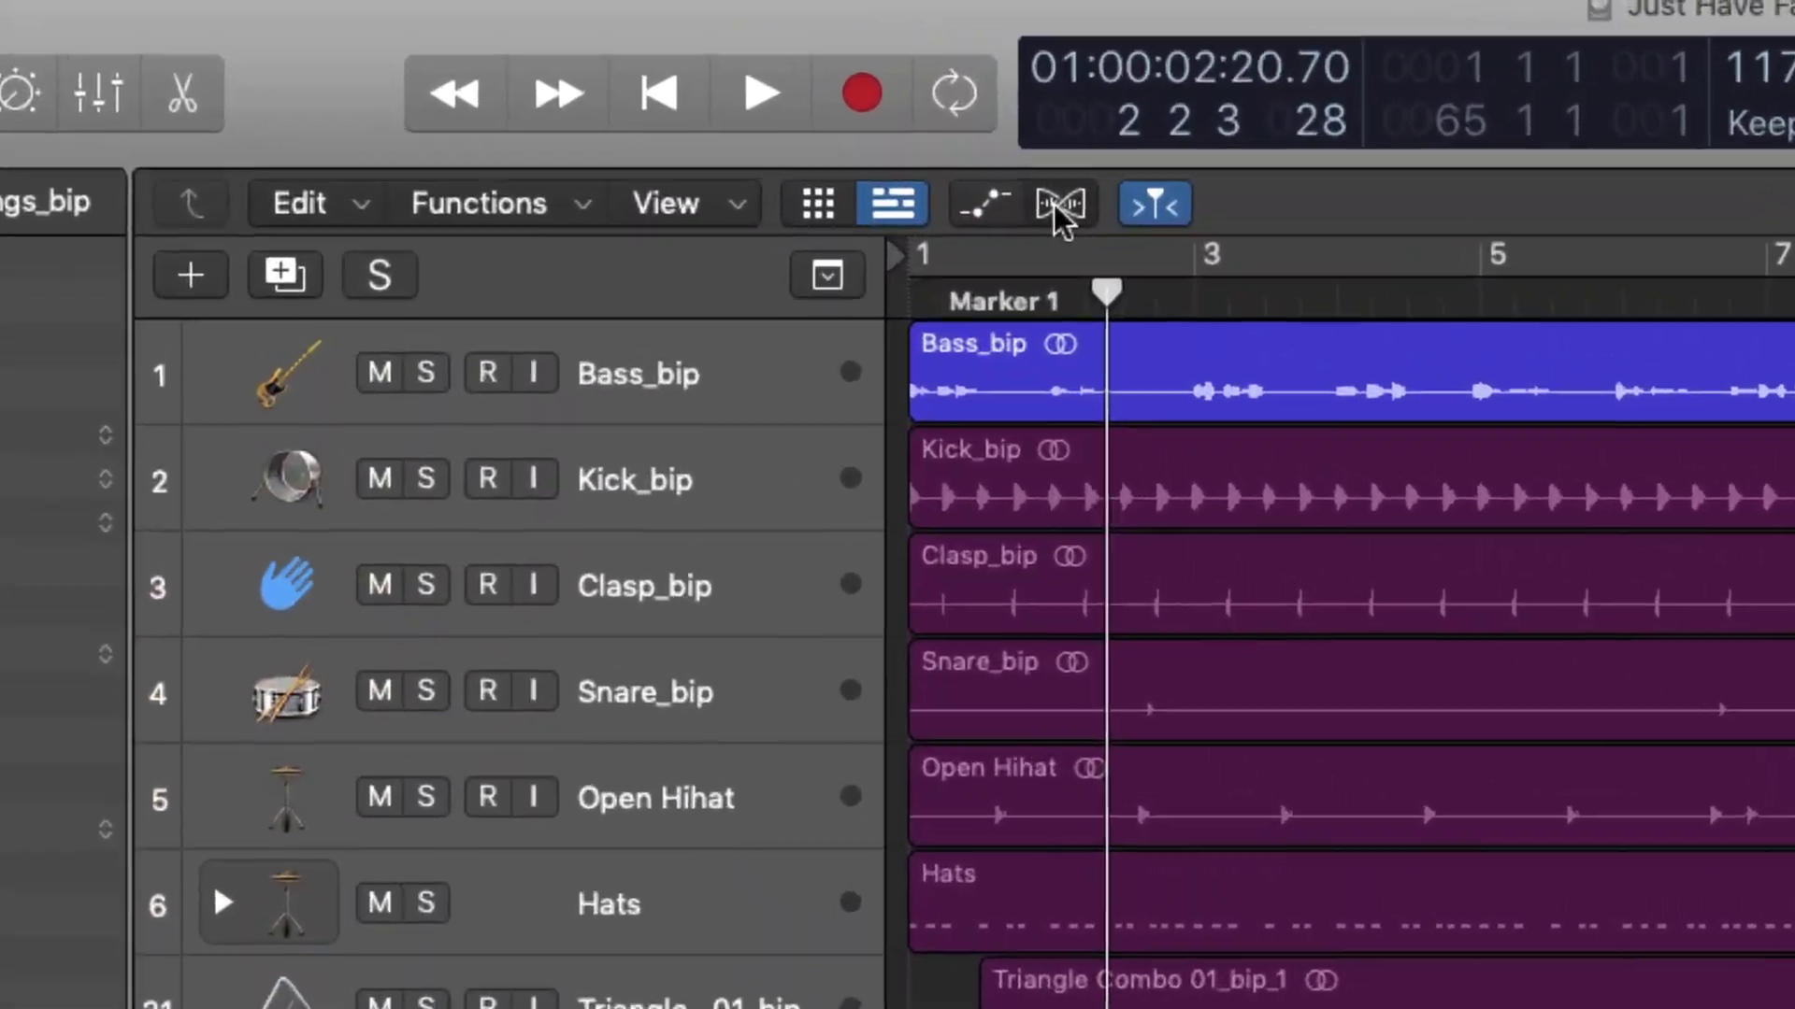
- Turn on Flex for the Classic Pop Analog Strings_bip track and set its mode to Flex Pitch
left_click(640, 82)
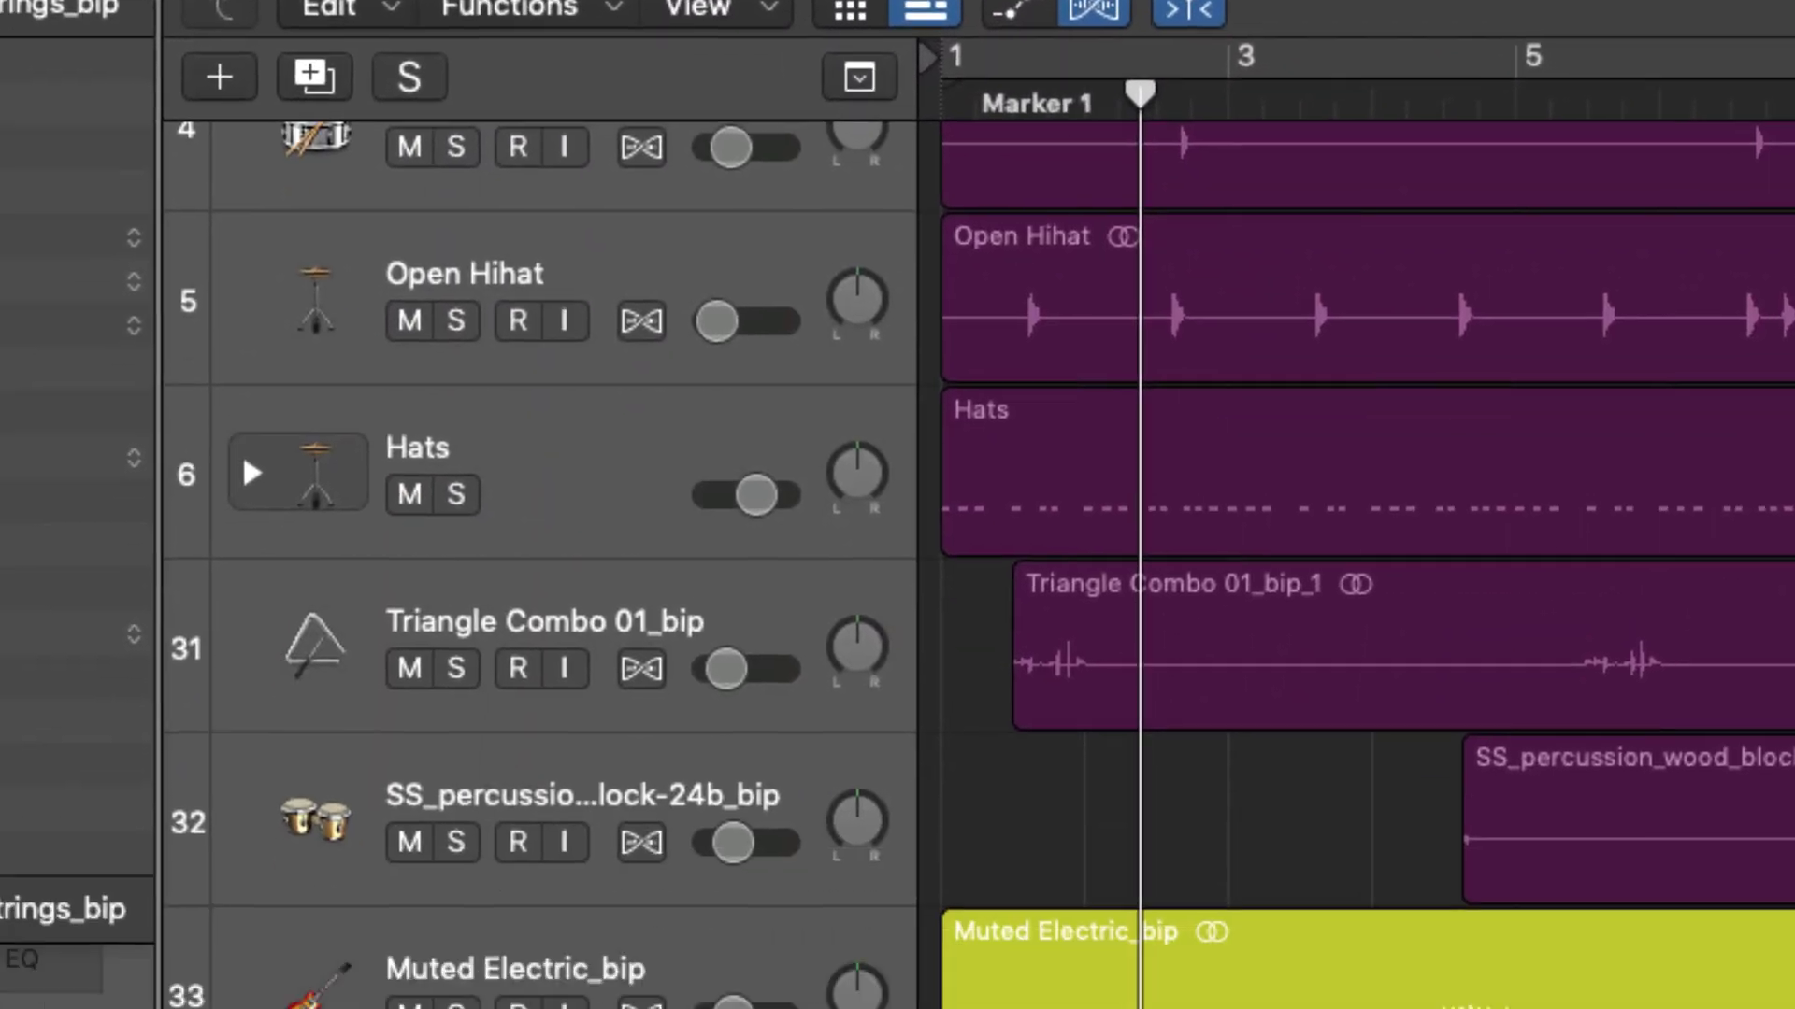
left_click(1009, 396)
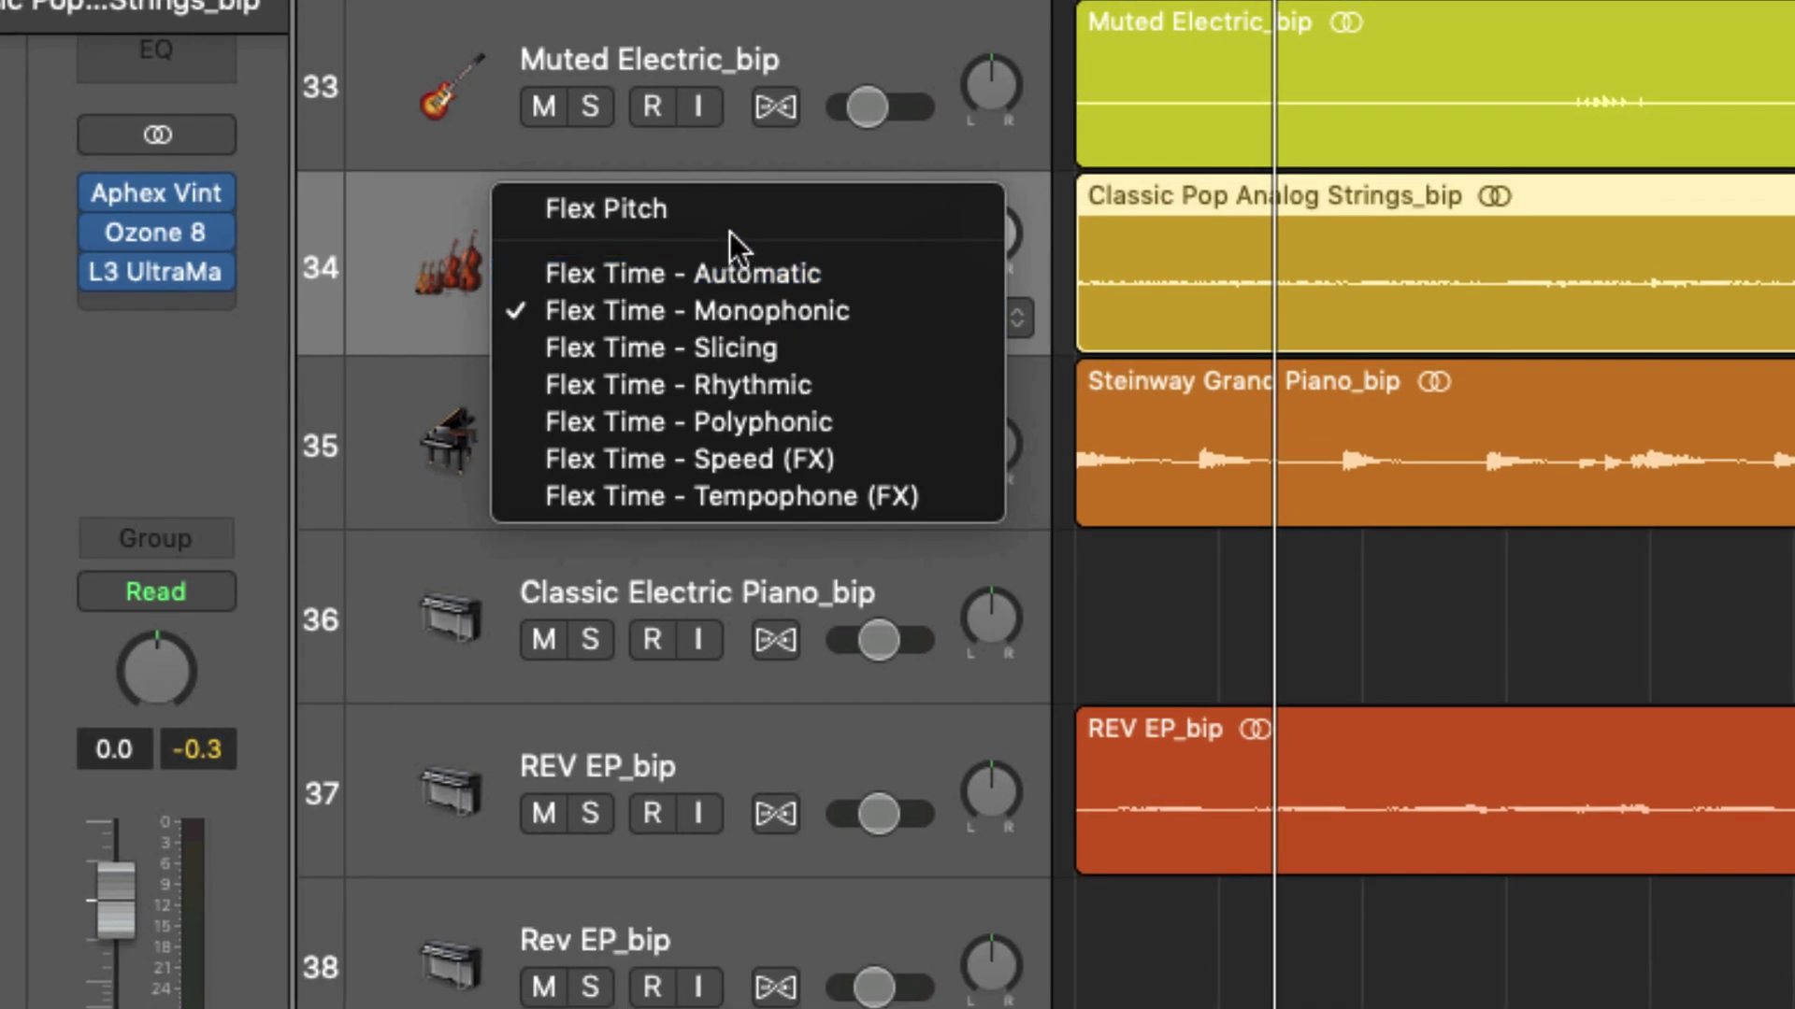
left_click(725, 199)
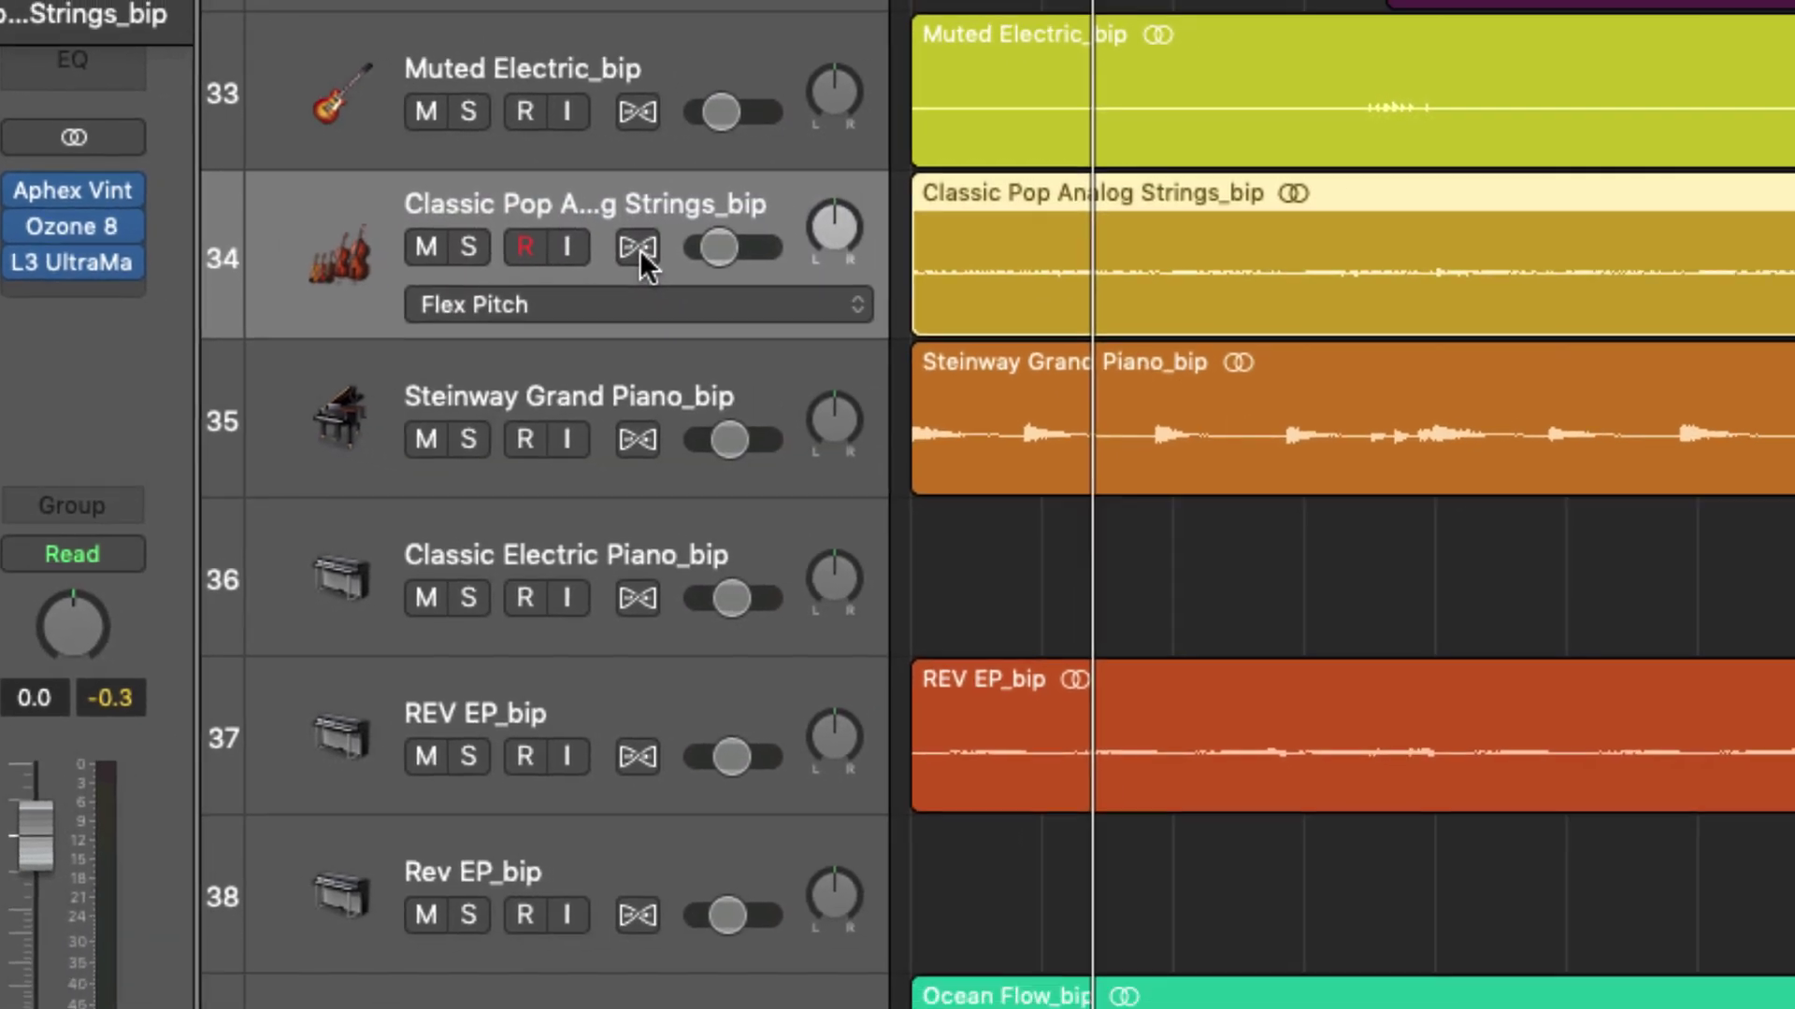
- Create a MIDI track from the Flex Pitch data of the Classic Pop Analog Strings_bip region
key("e")
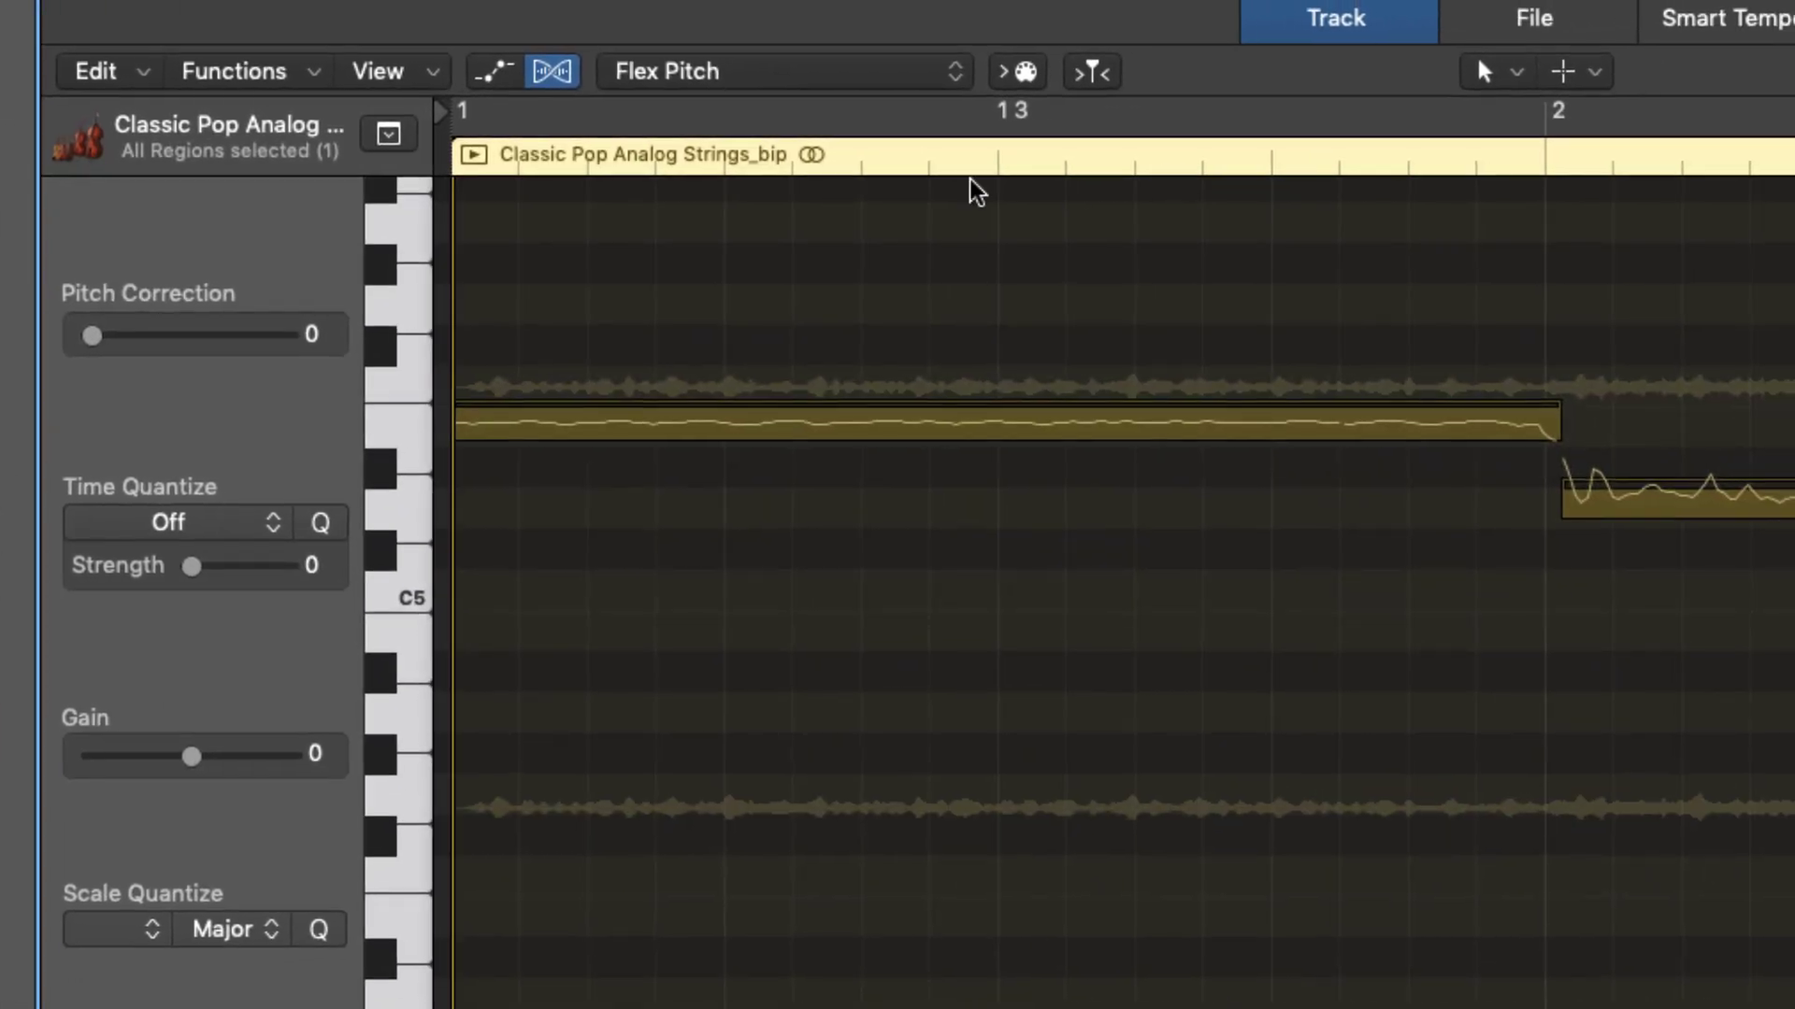
left_click(96, 72)
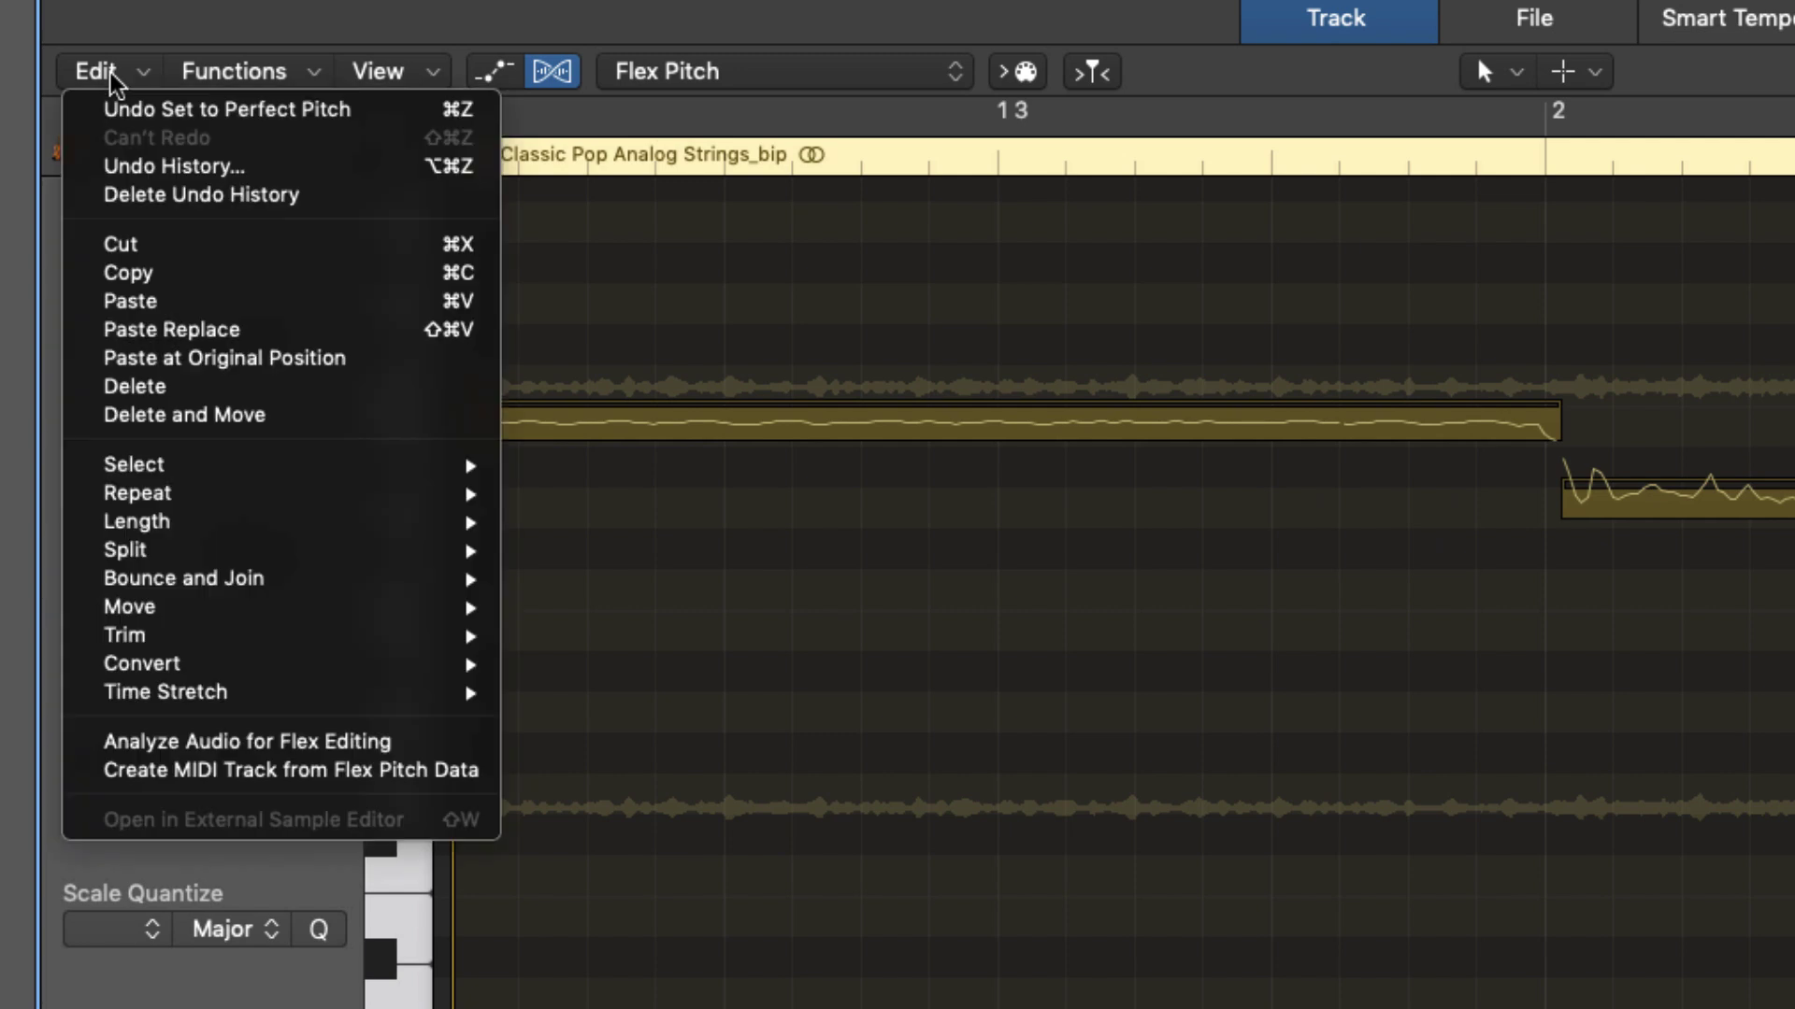
left_click(152, 772)
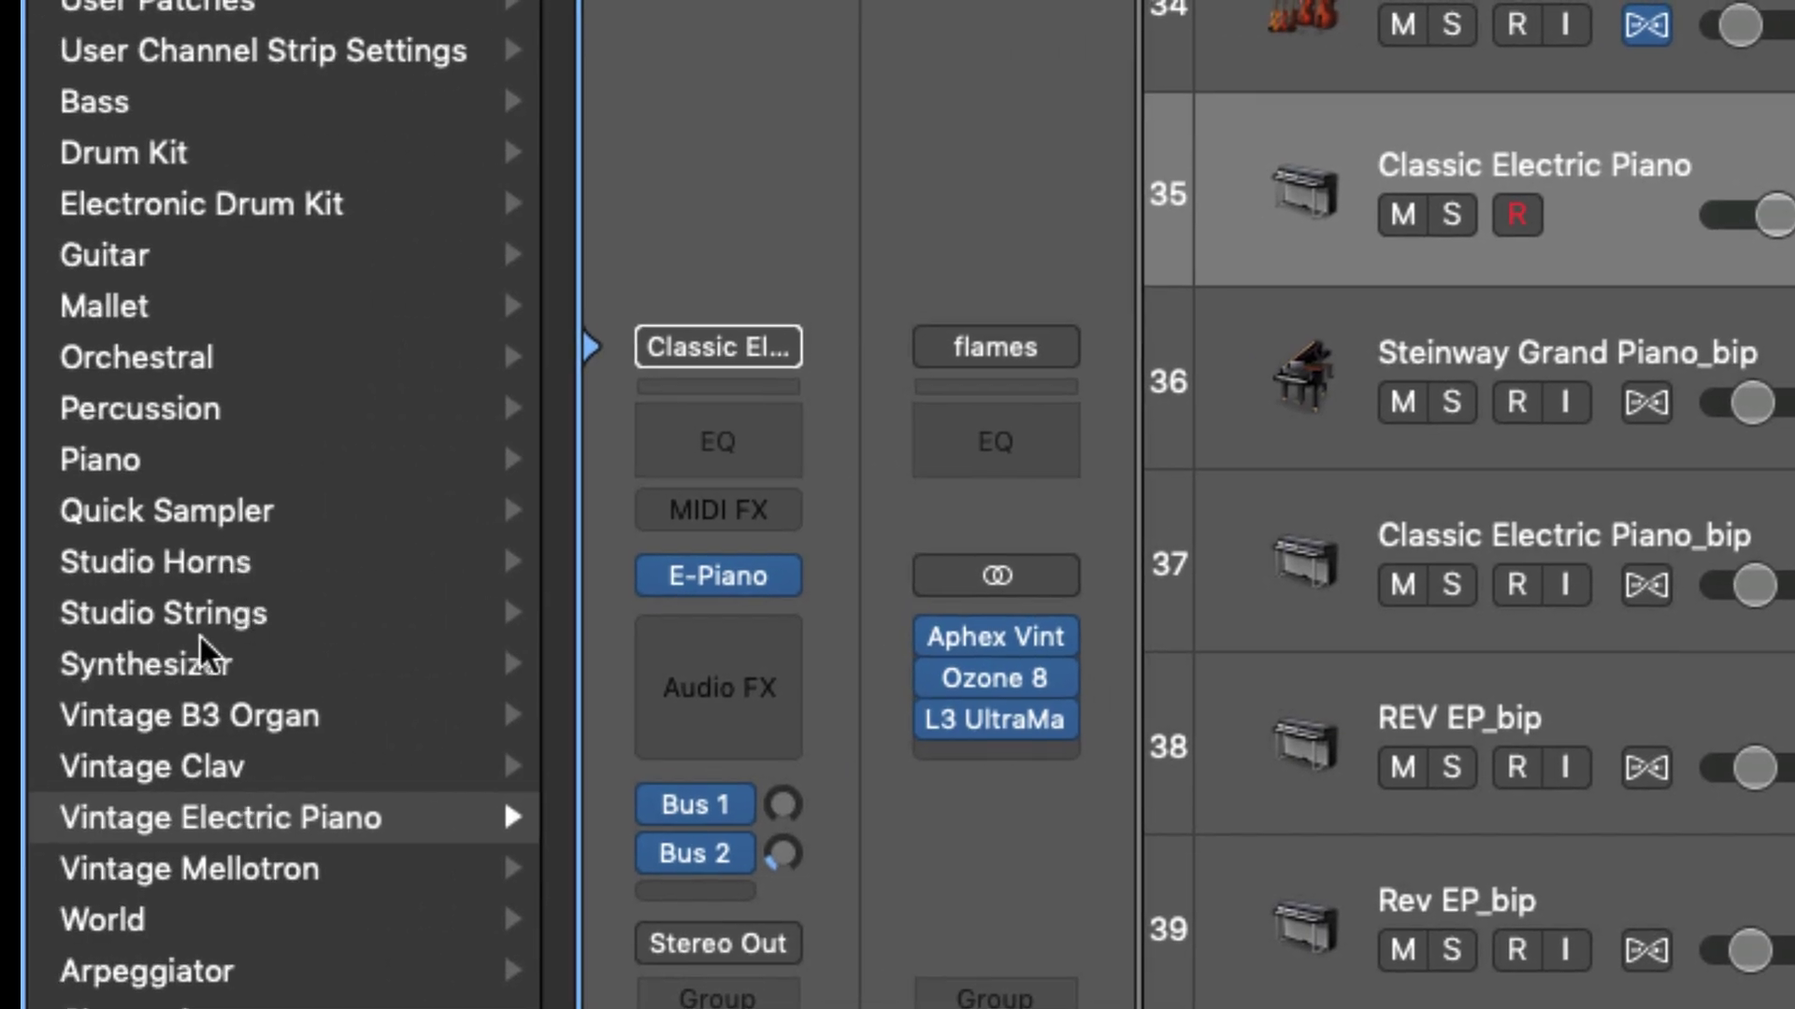
- Assign the Studio Violins 1 sound from the Studio Strings category to the new strings MIDI track
left_click(195, 614)
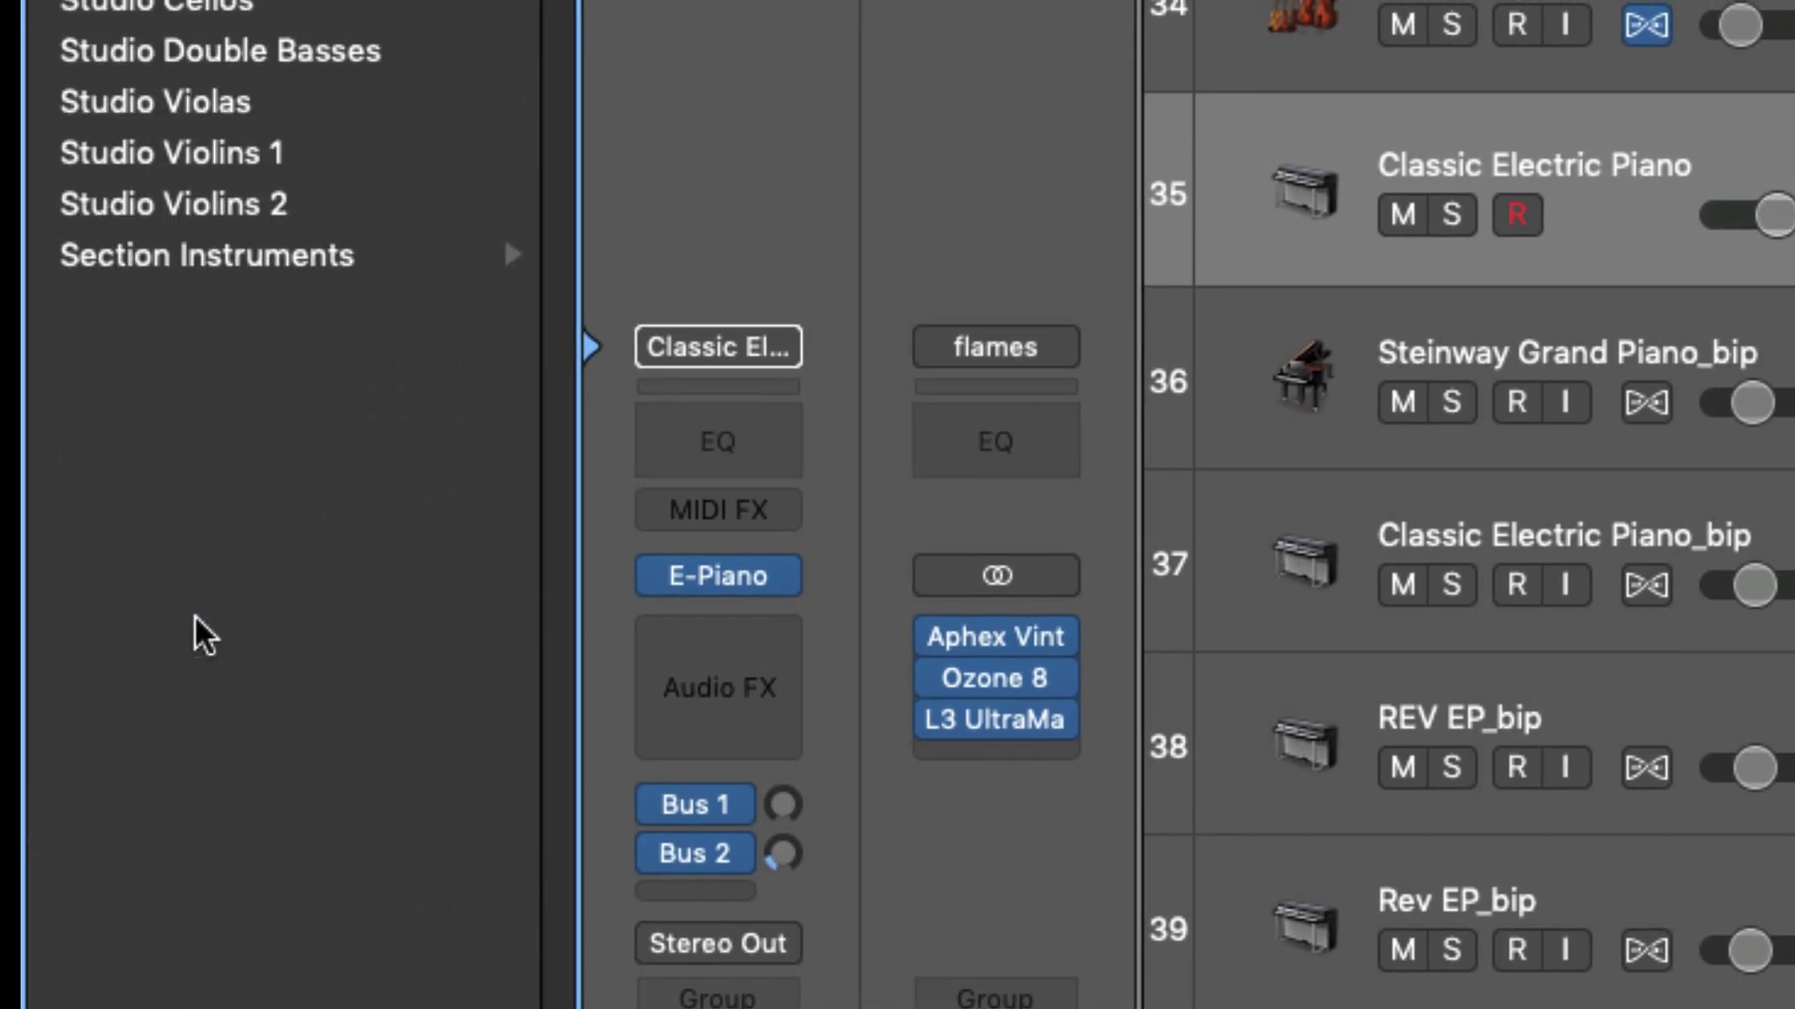
left_click(346, 110)
left_click(204, 157)
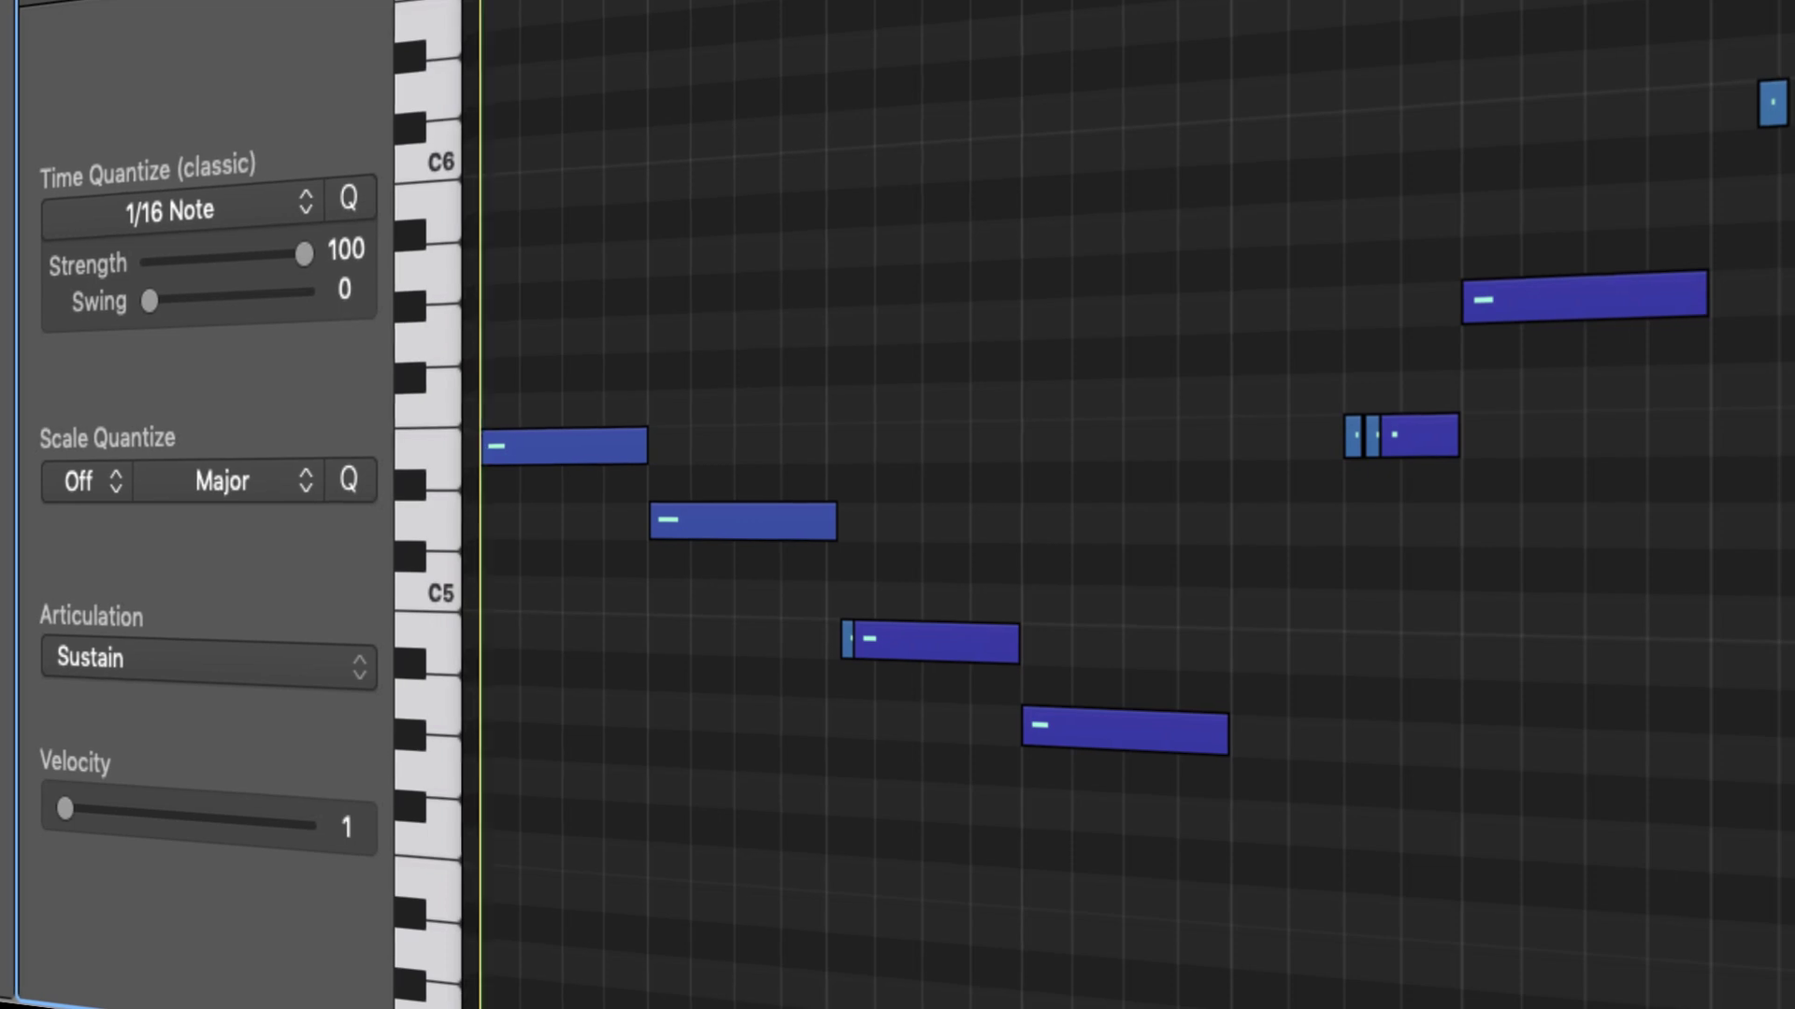
- Listen to the soloed Studio Violins 1 MIDI part, stop playback and take the track out of solo
key("space")
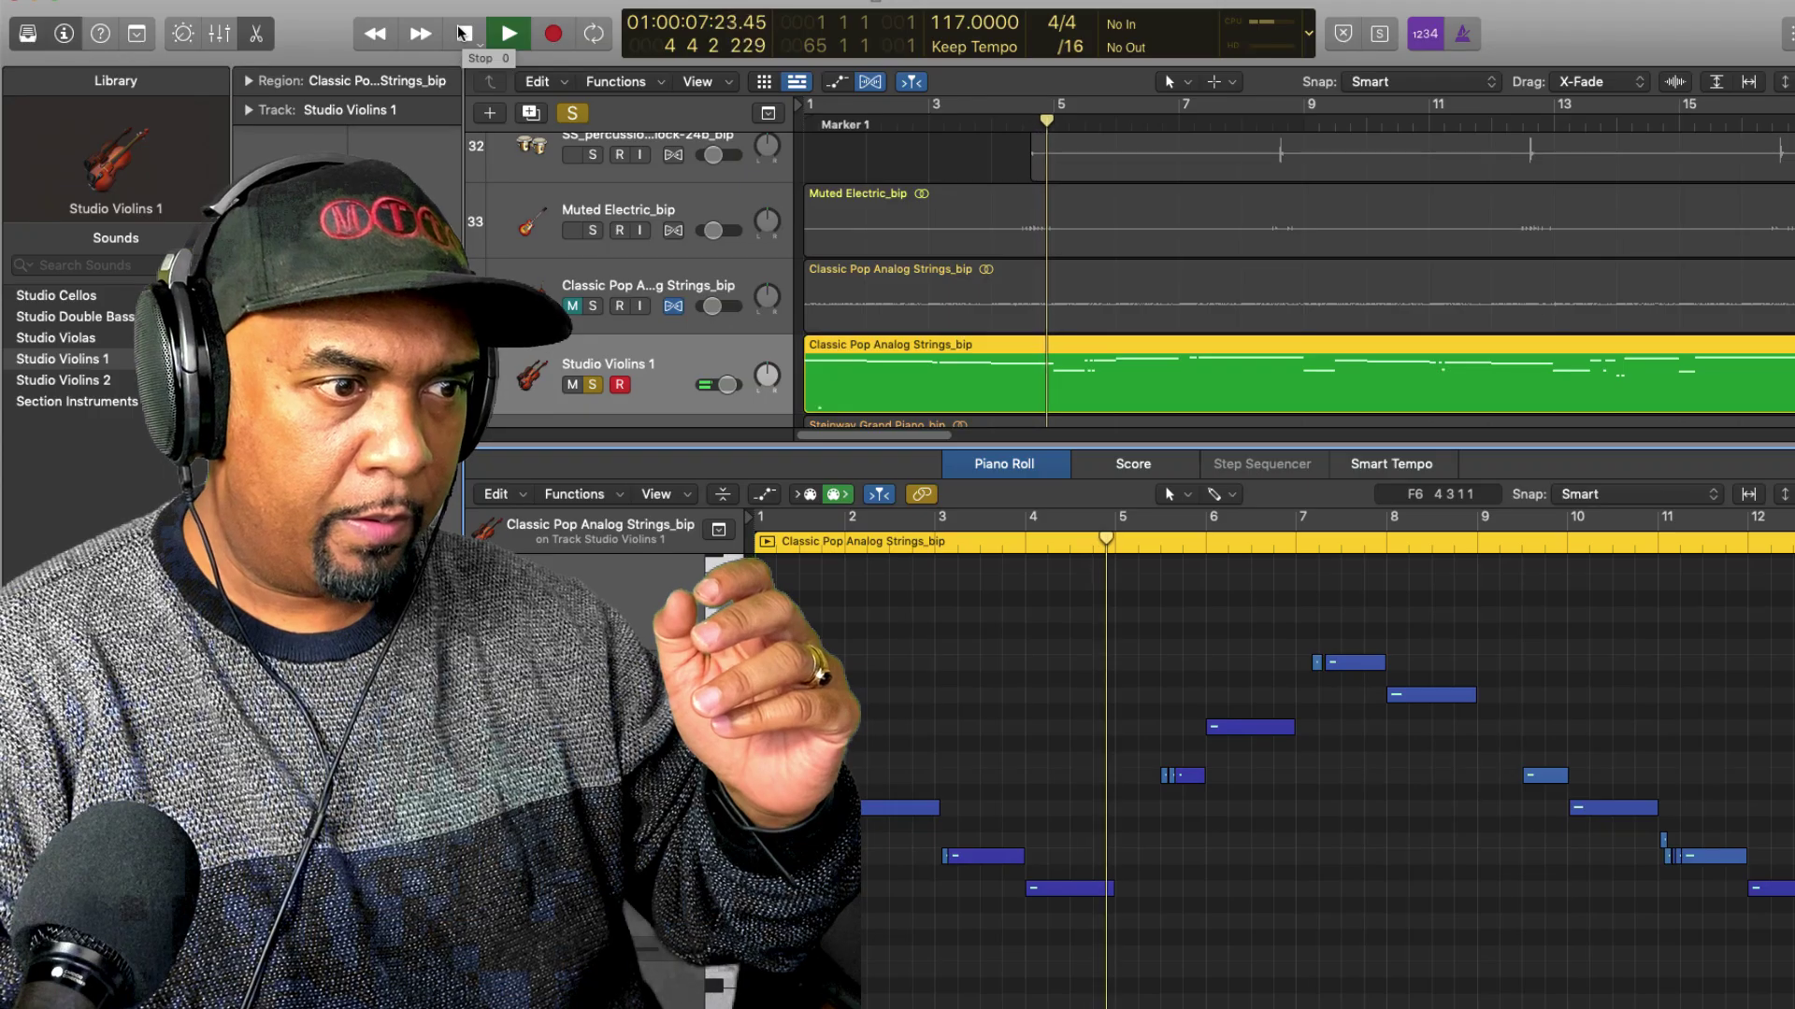
key("space")
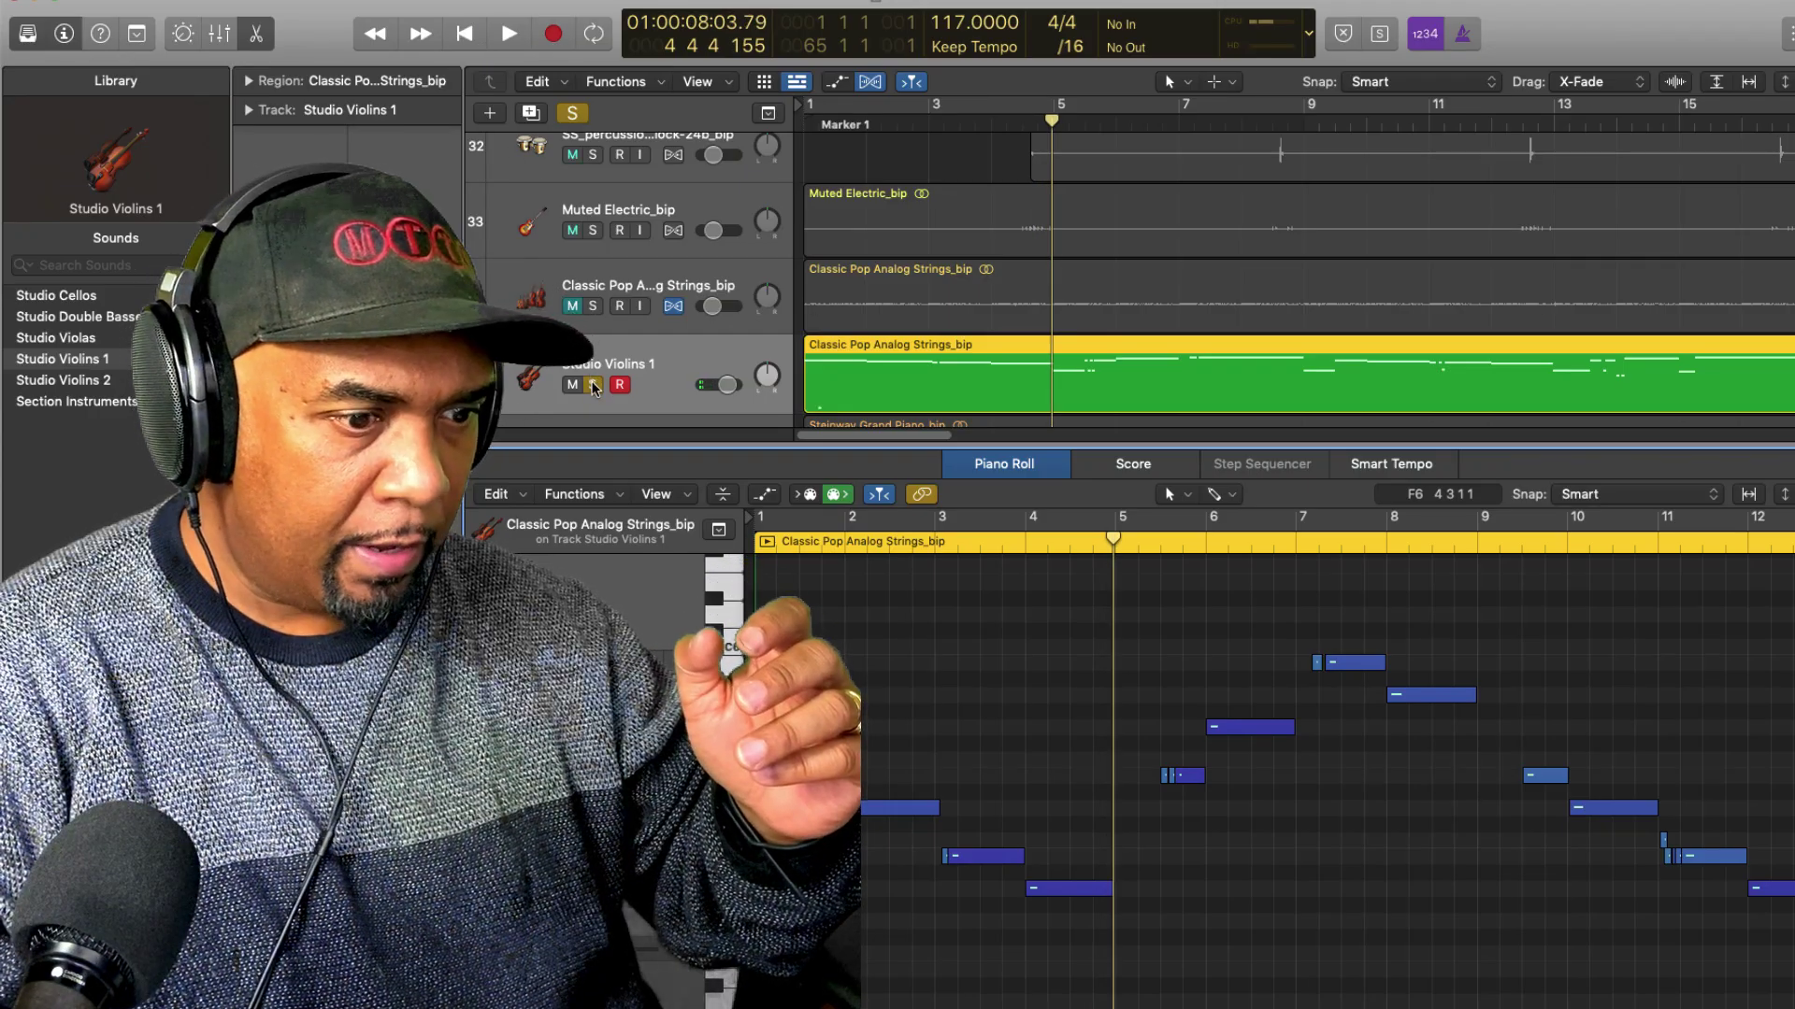
left_click(592, 385)
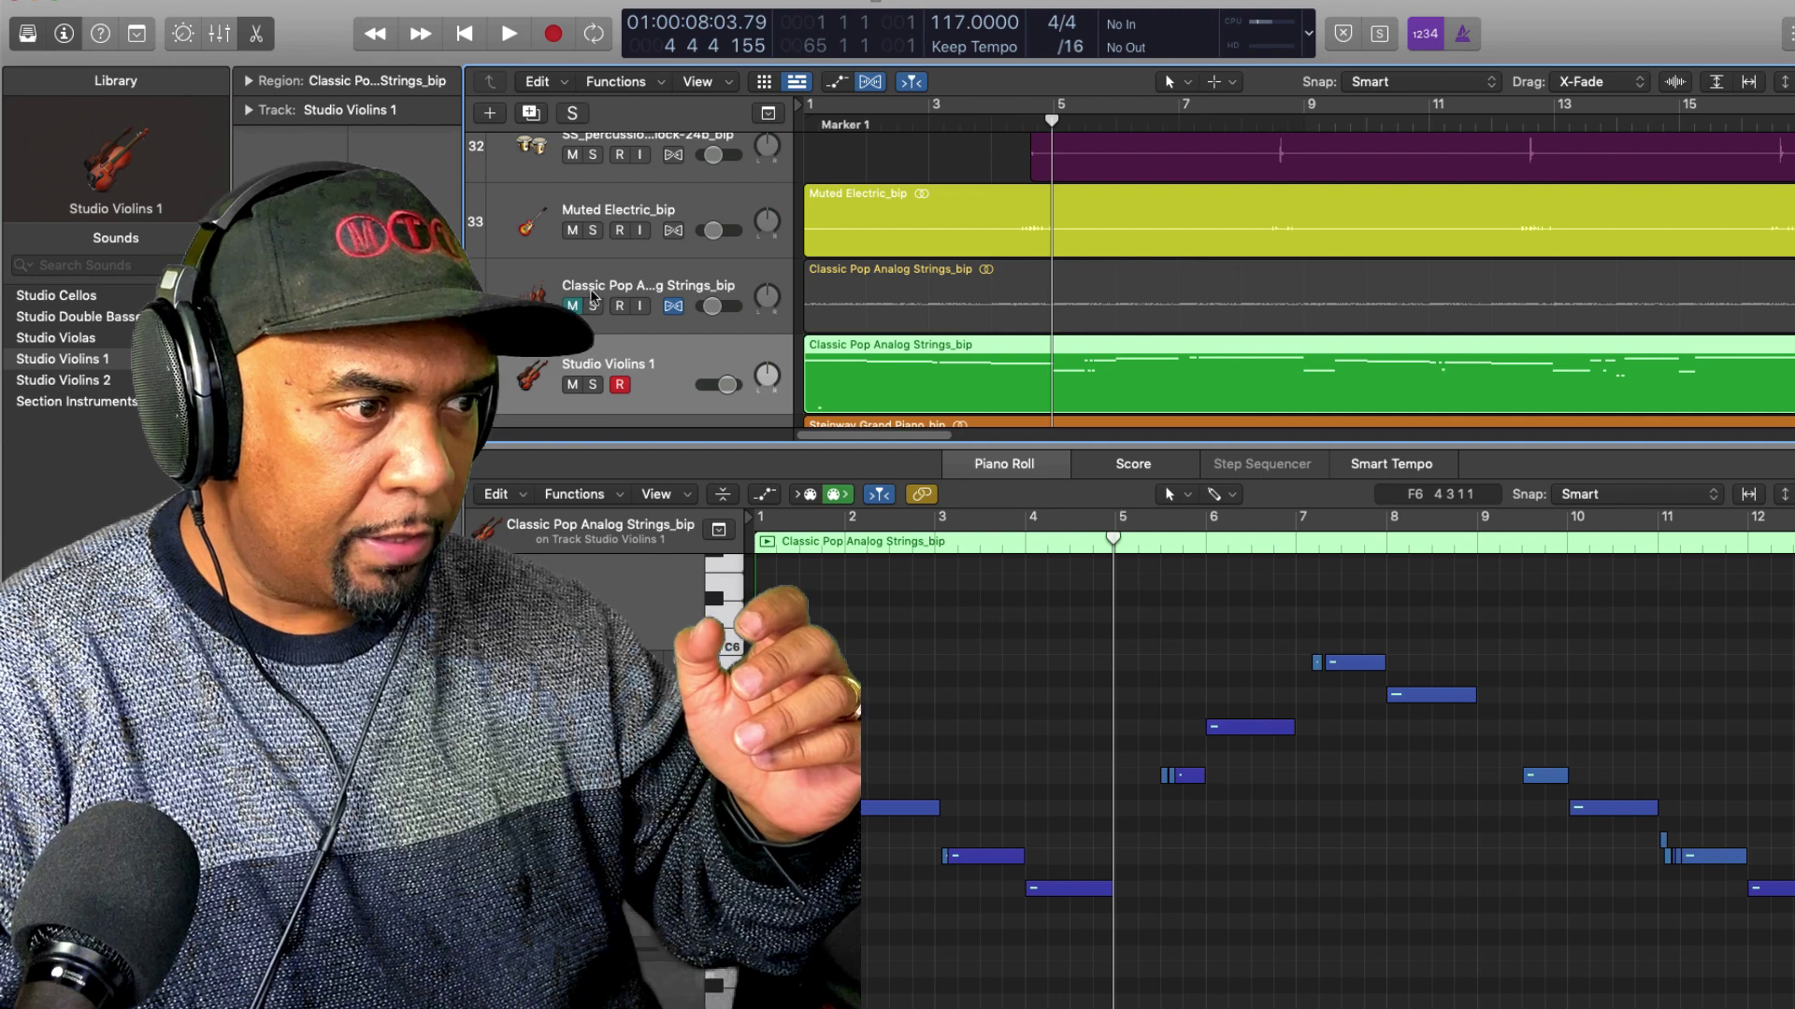
- Solo the original Classic Pop Analog Strings_bip audio track and play it from the beginning for comparison
left_click(594, 312)
left_click(465, 34)
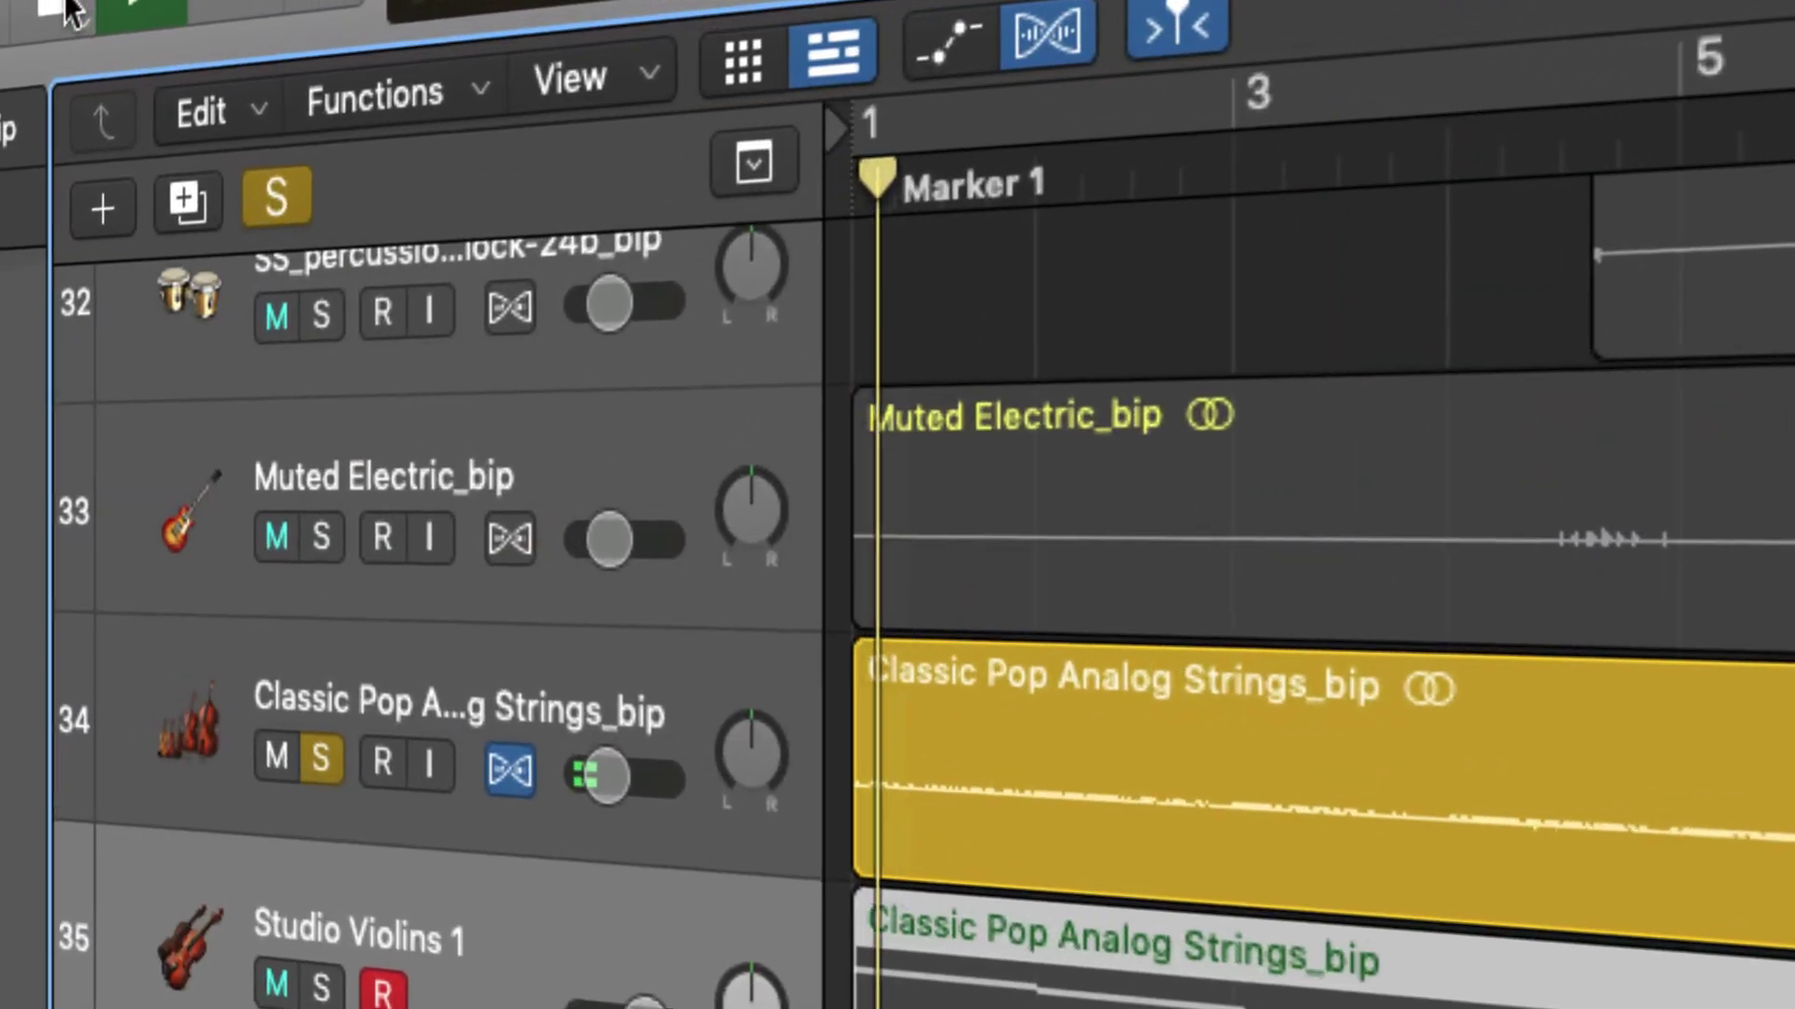
key("space")
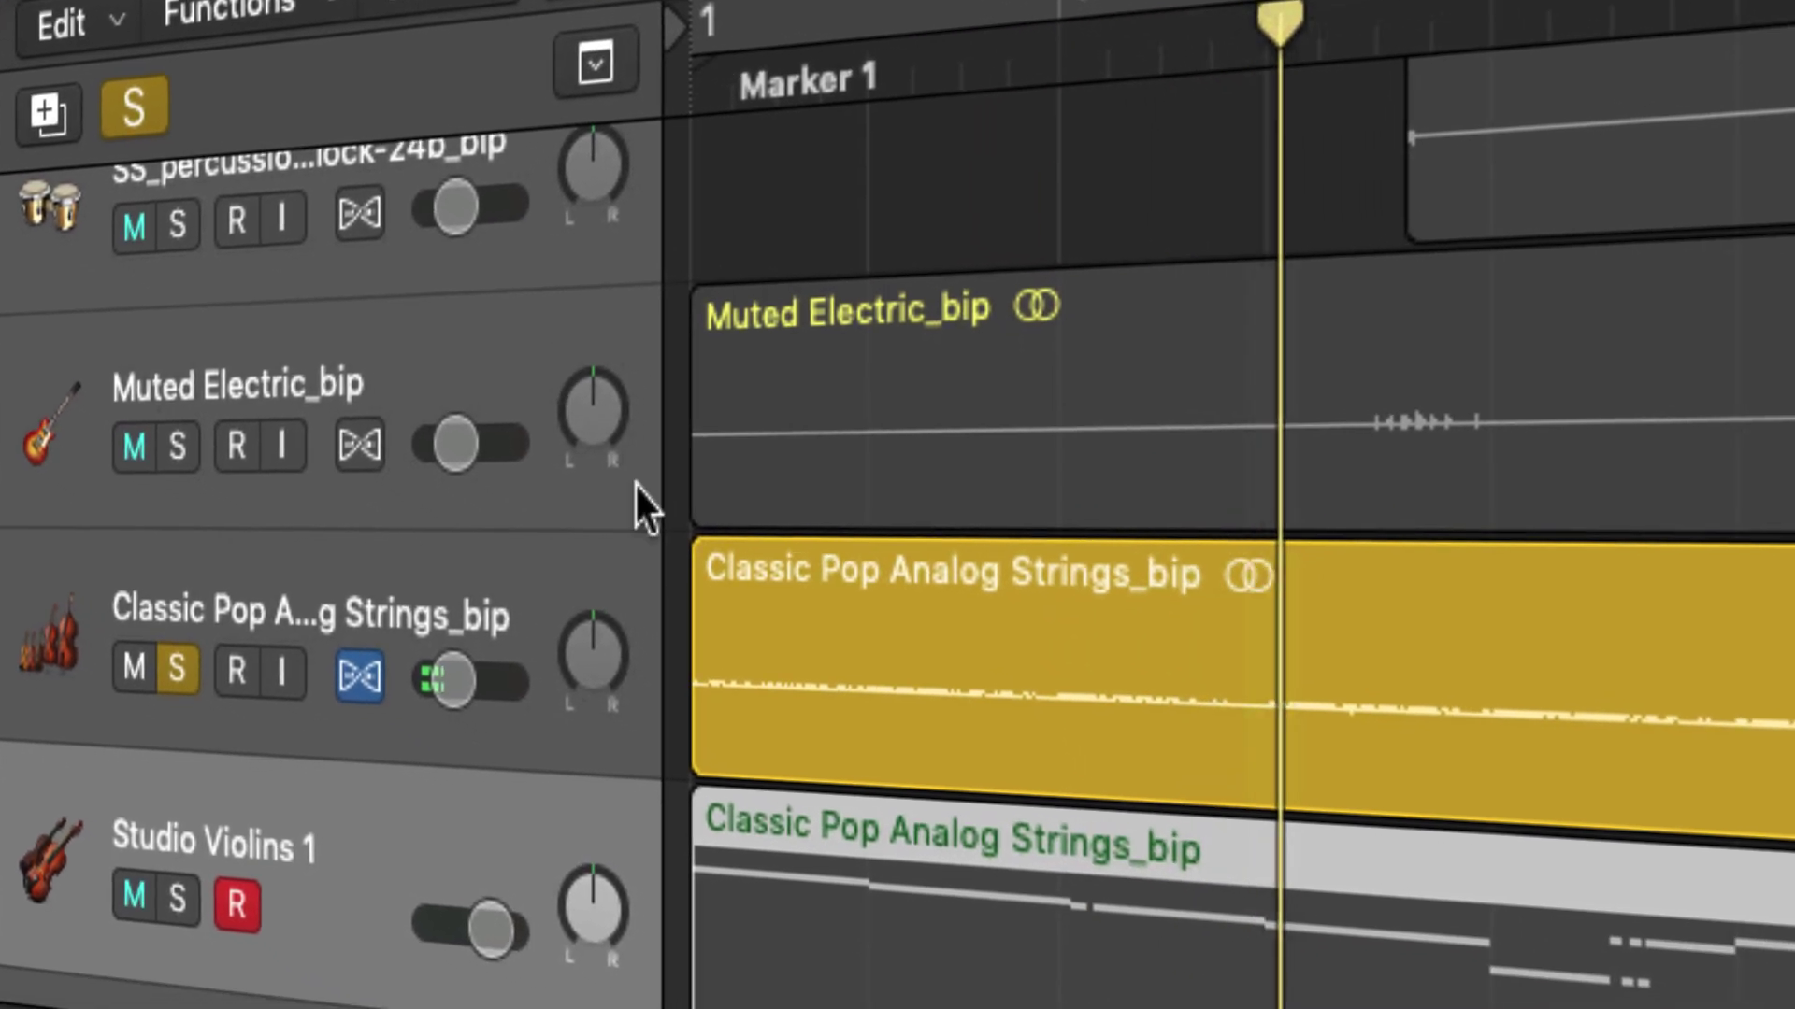
- Solo the Steinway Grand Piano_bip audio track and turn on Flex Pitch for it
left_click(935, 674)
key("super+f")
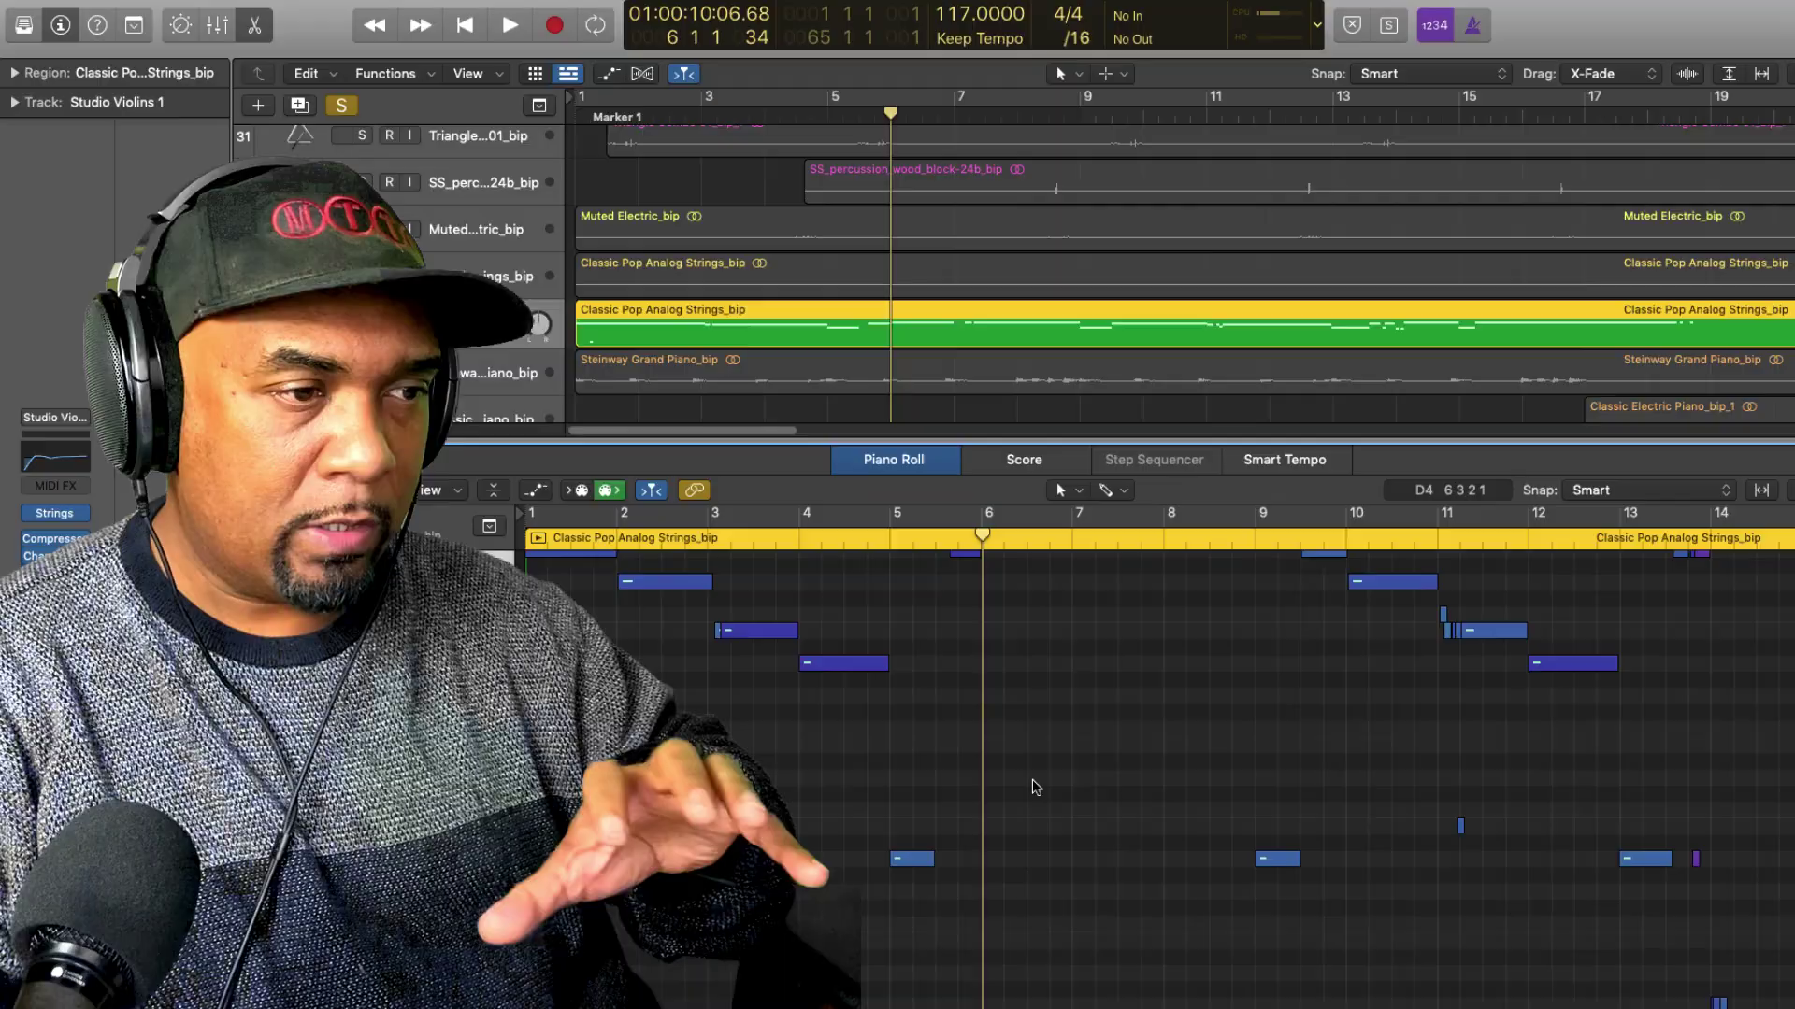
key("e")
left_click(421, 366)
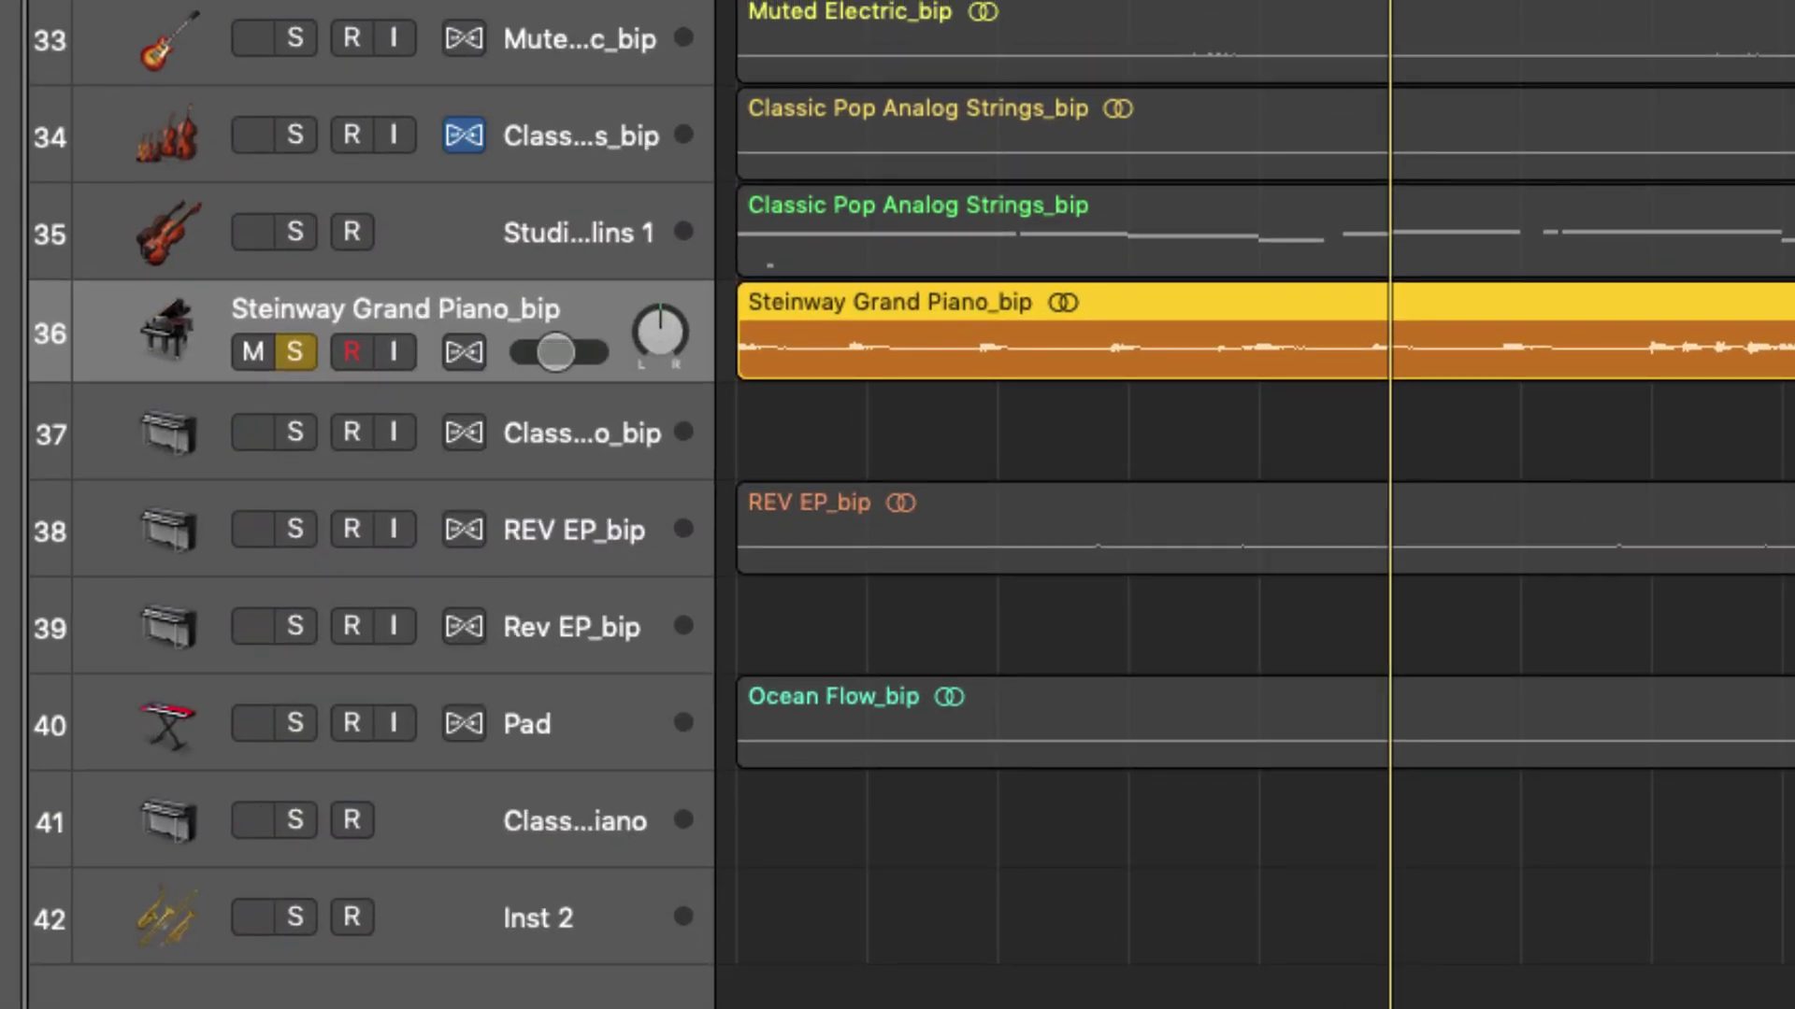
key("super+Down")
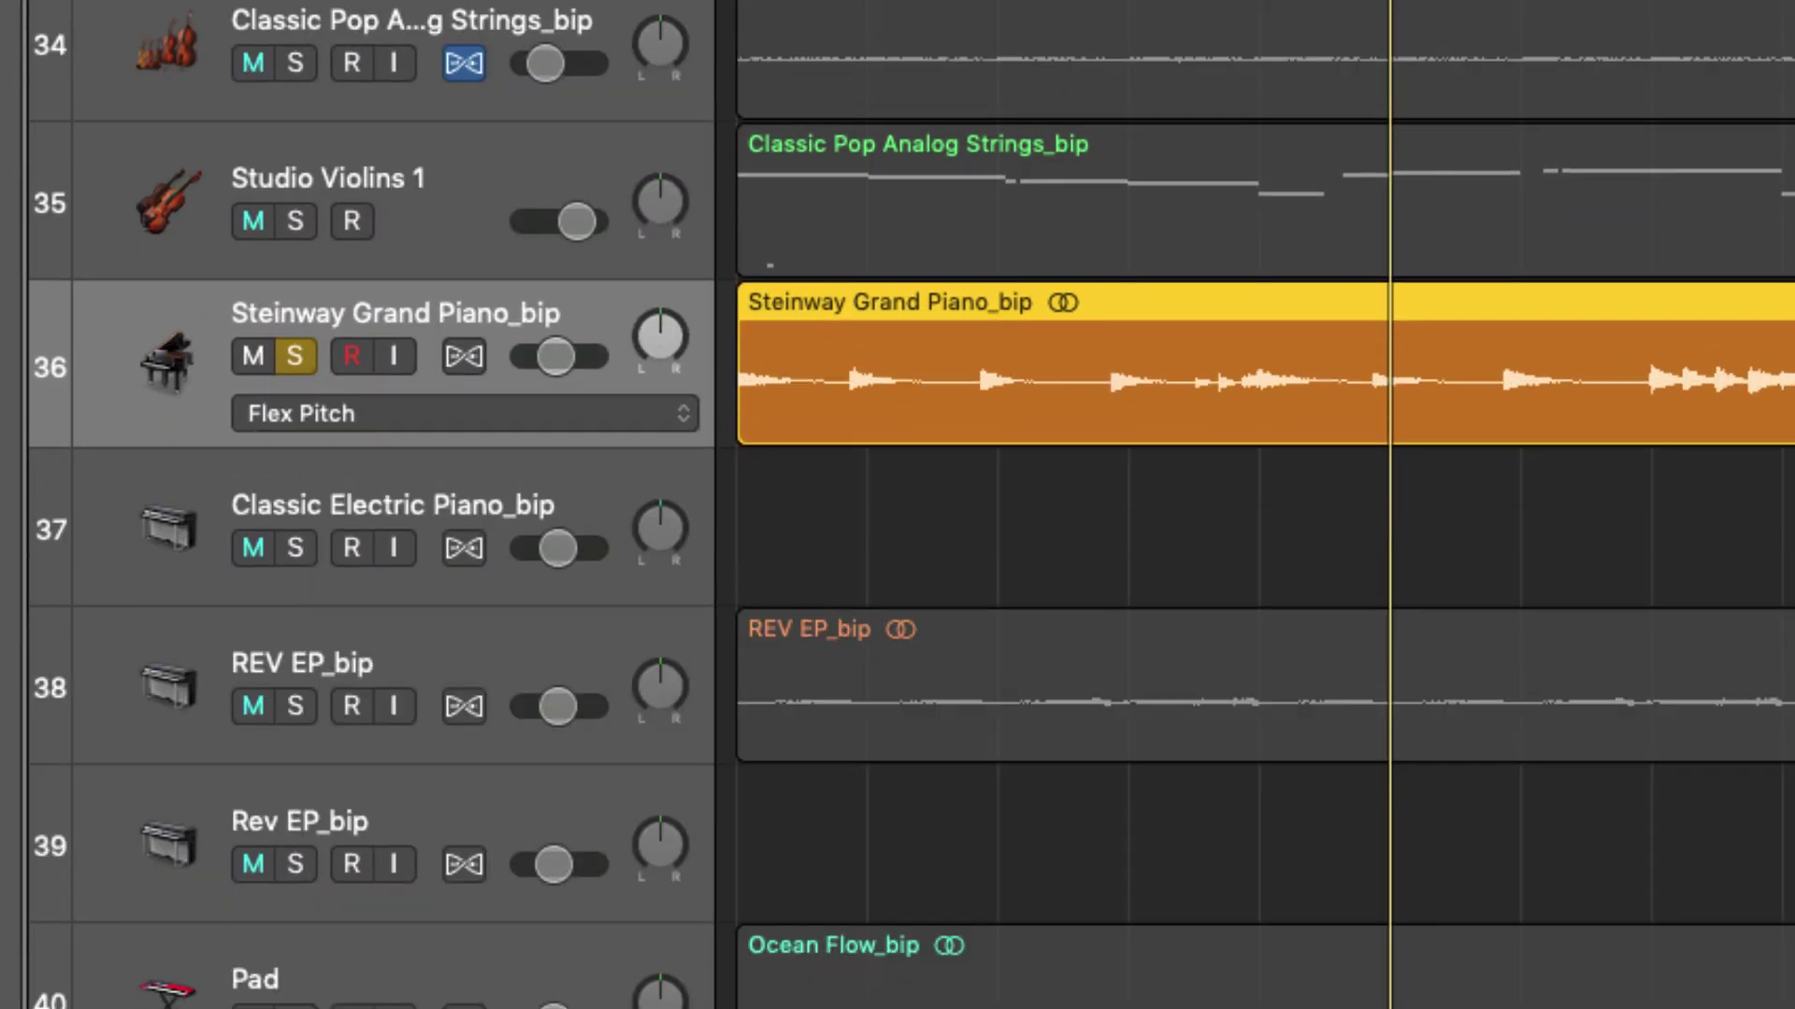
left_click(458, 358)
- Open the Steinway Grand Piano_bip region in the track editor and create a MIDI track from its Flex Pitch data
double_click(845, 296)
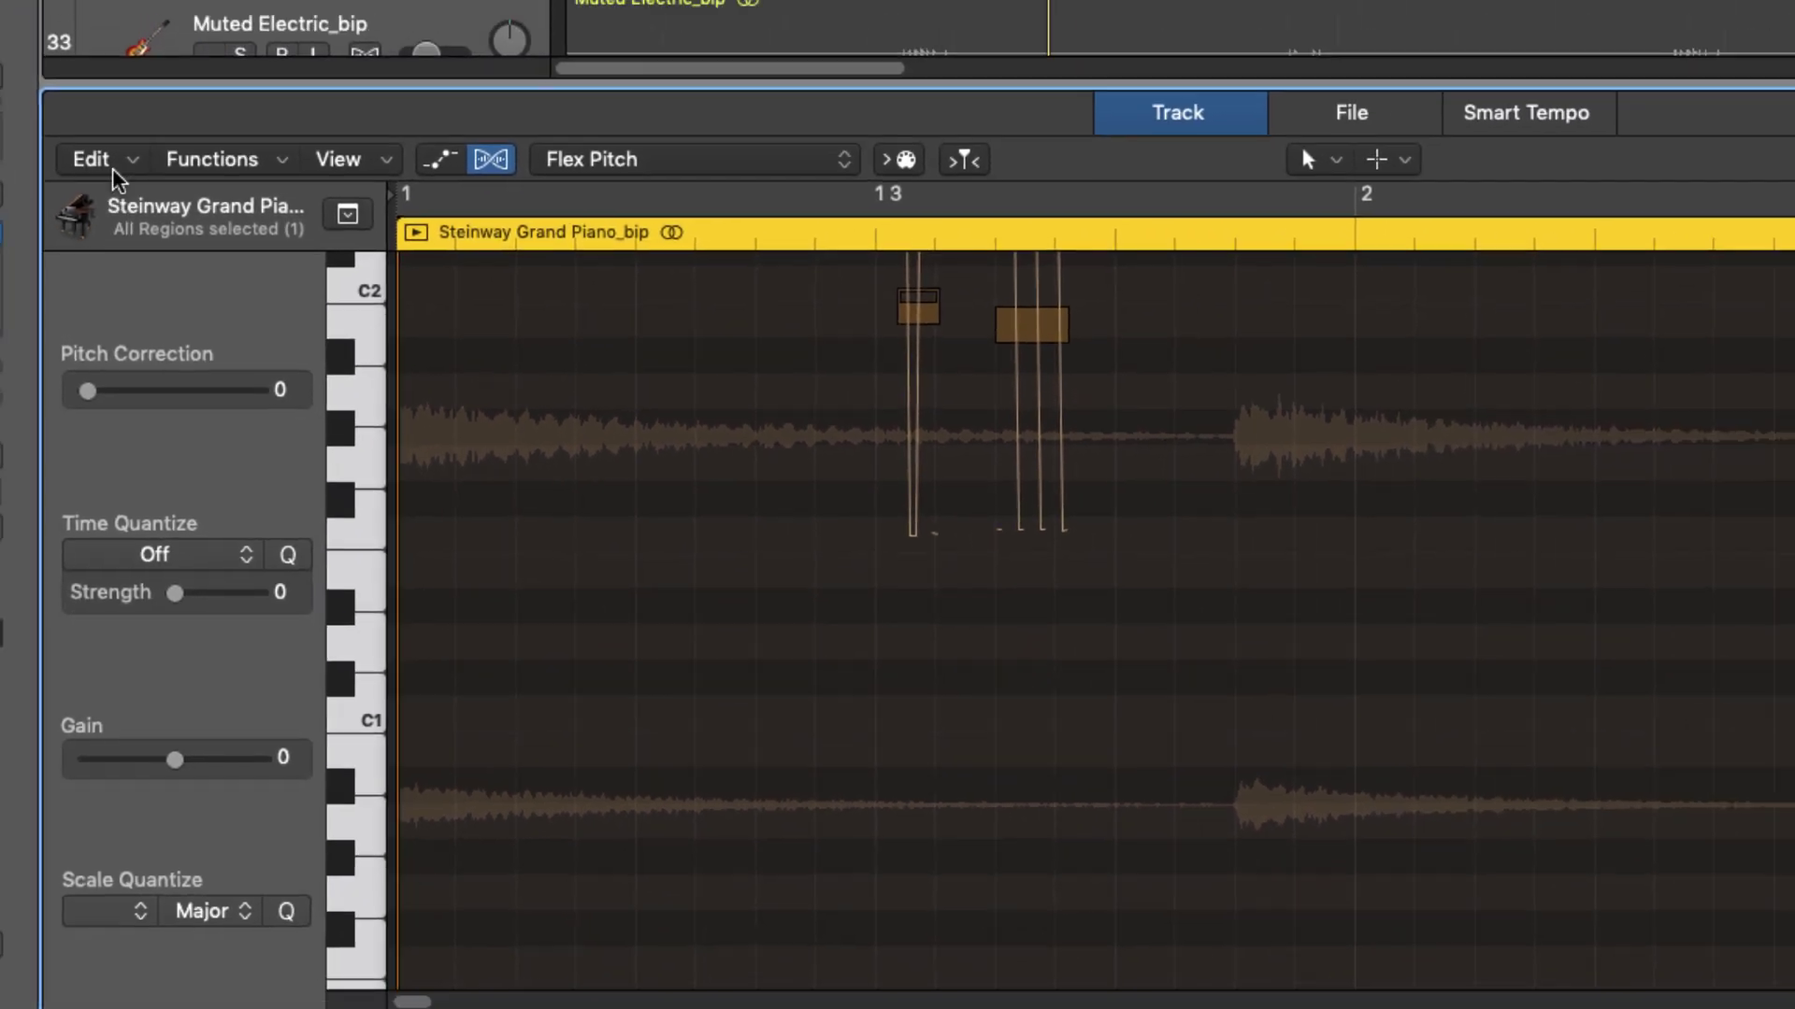
left_click(111, 79)
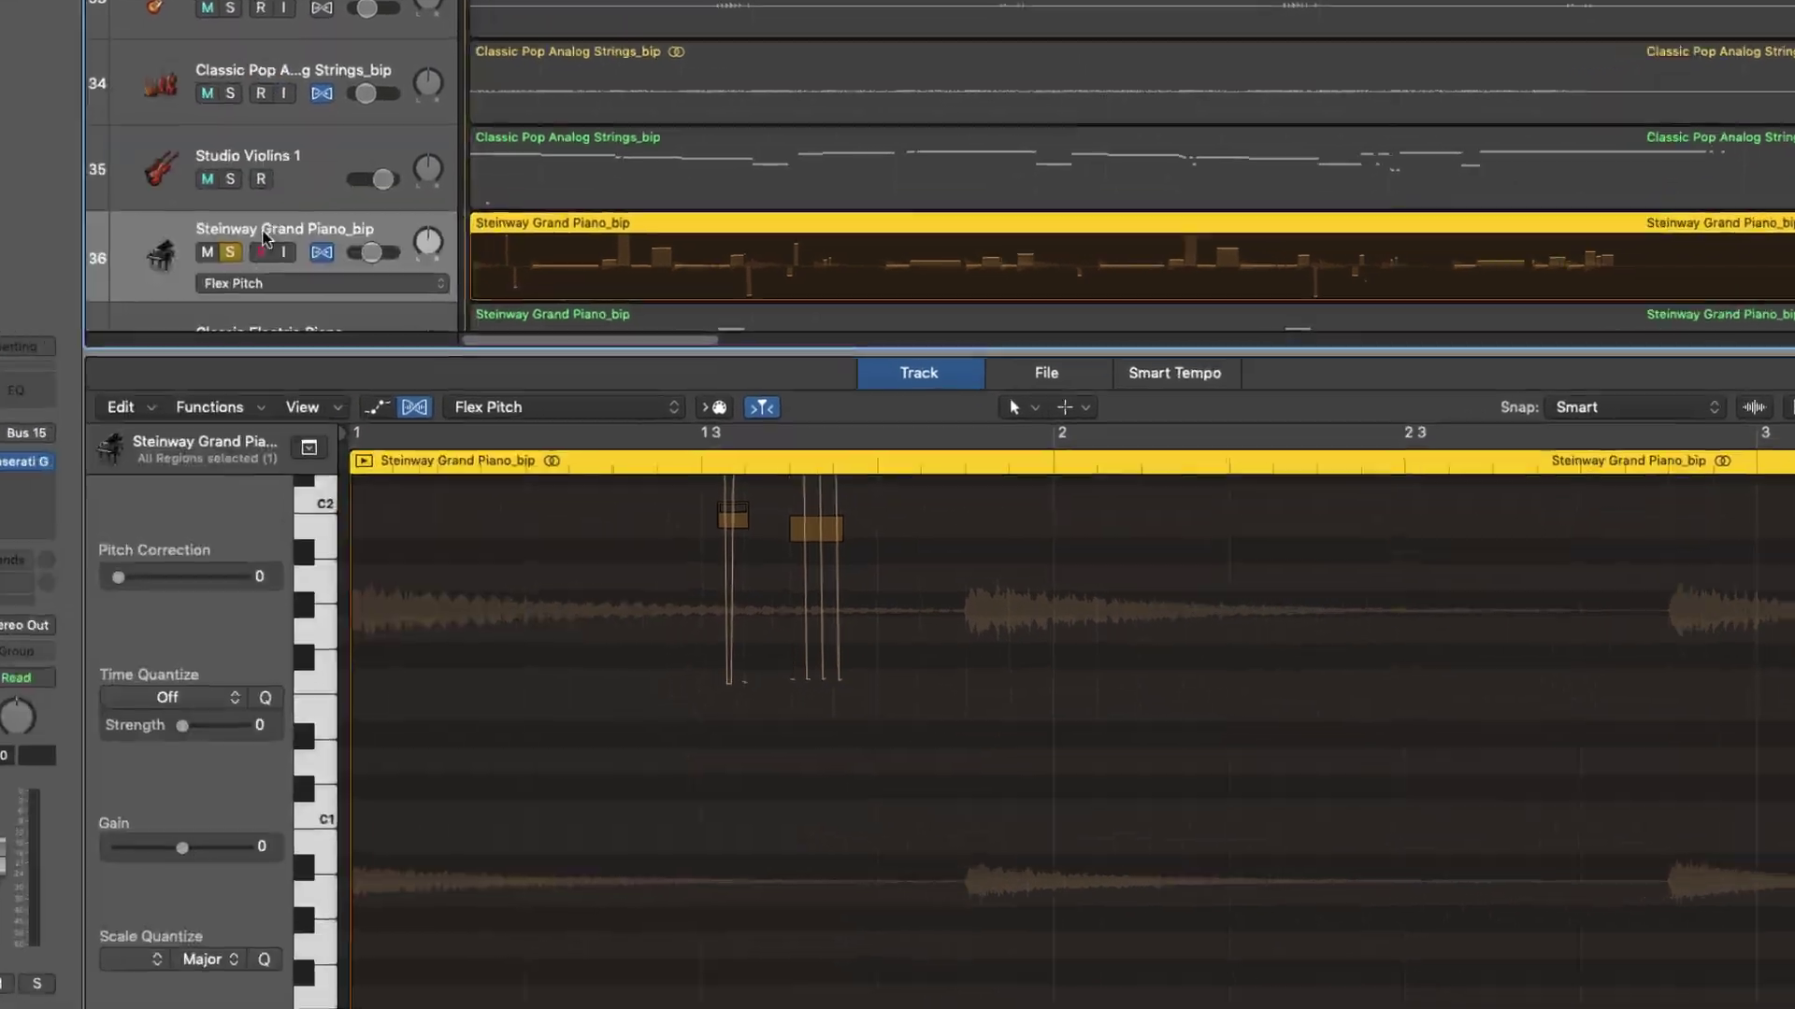
- Solo the Steinway Grand Piano_bip MIDI region, transpose it by +12, and examine its converted notes in the Piano Roll
key("space")
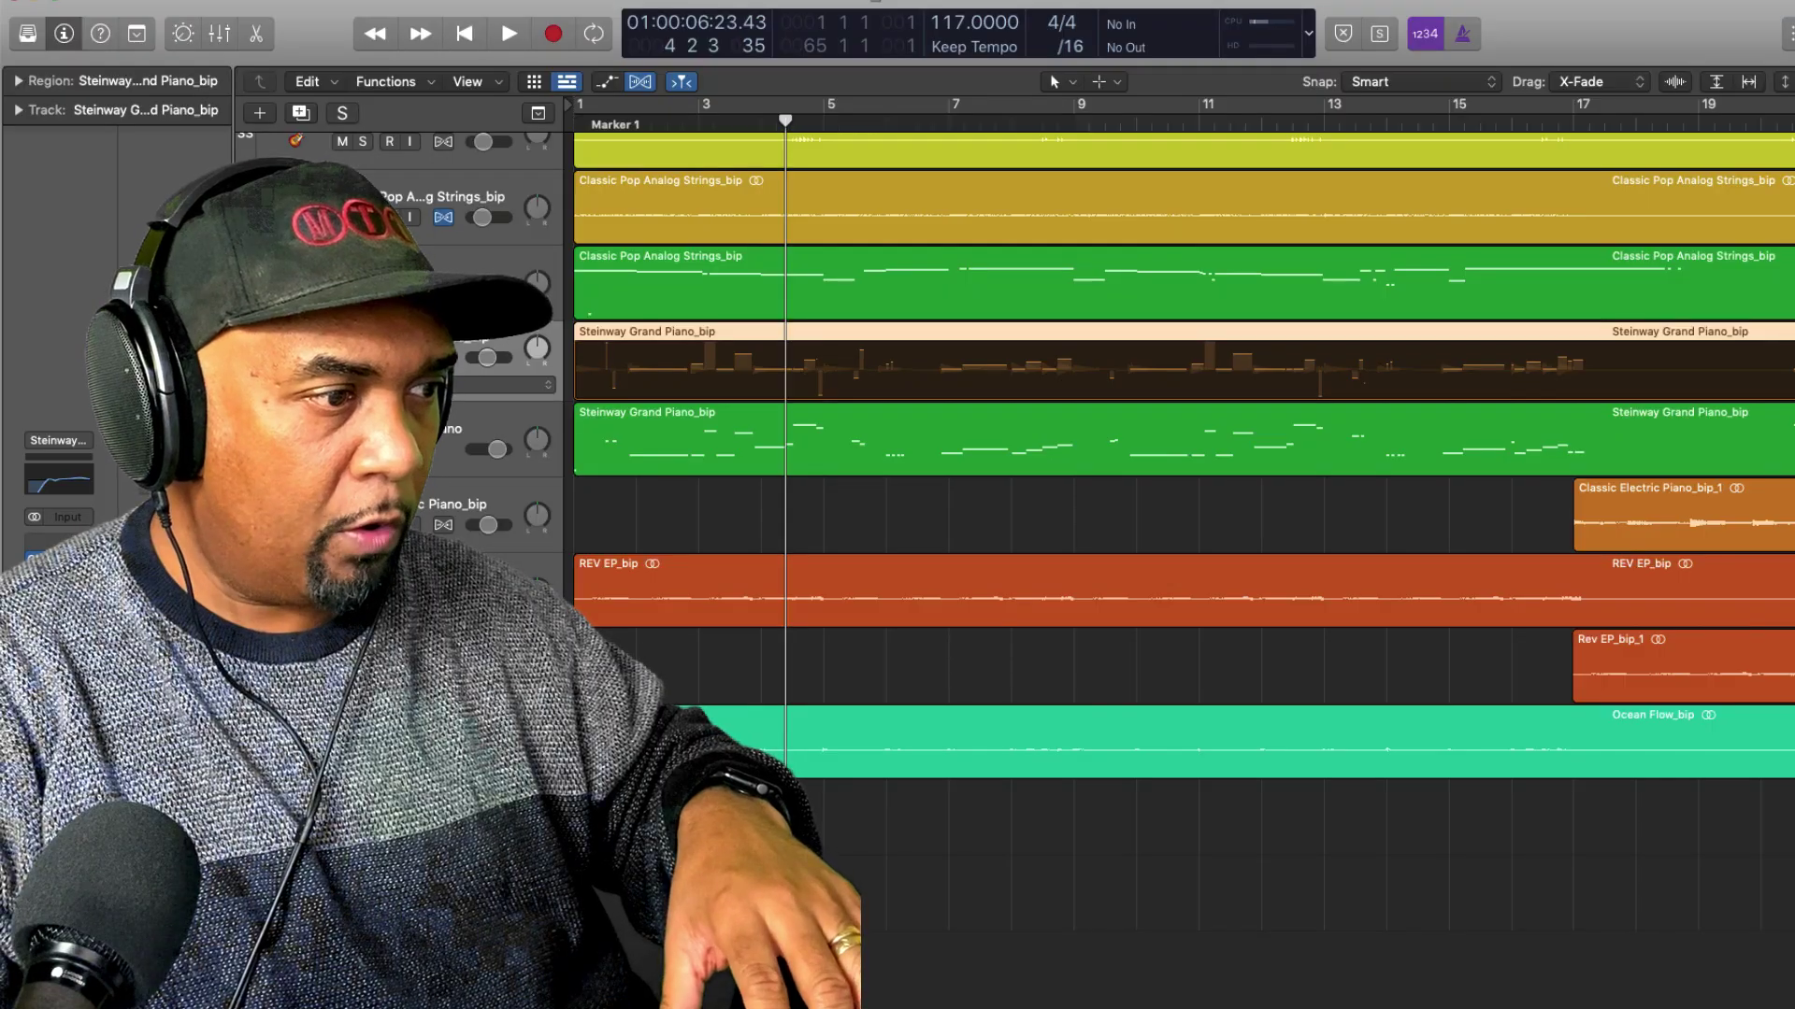
key("ctrl+s")
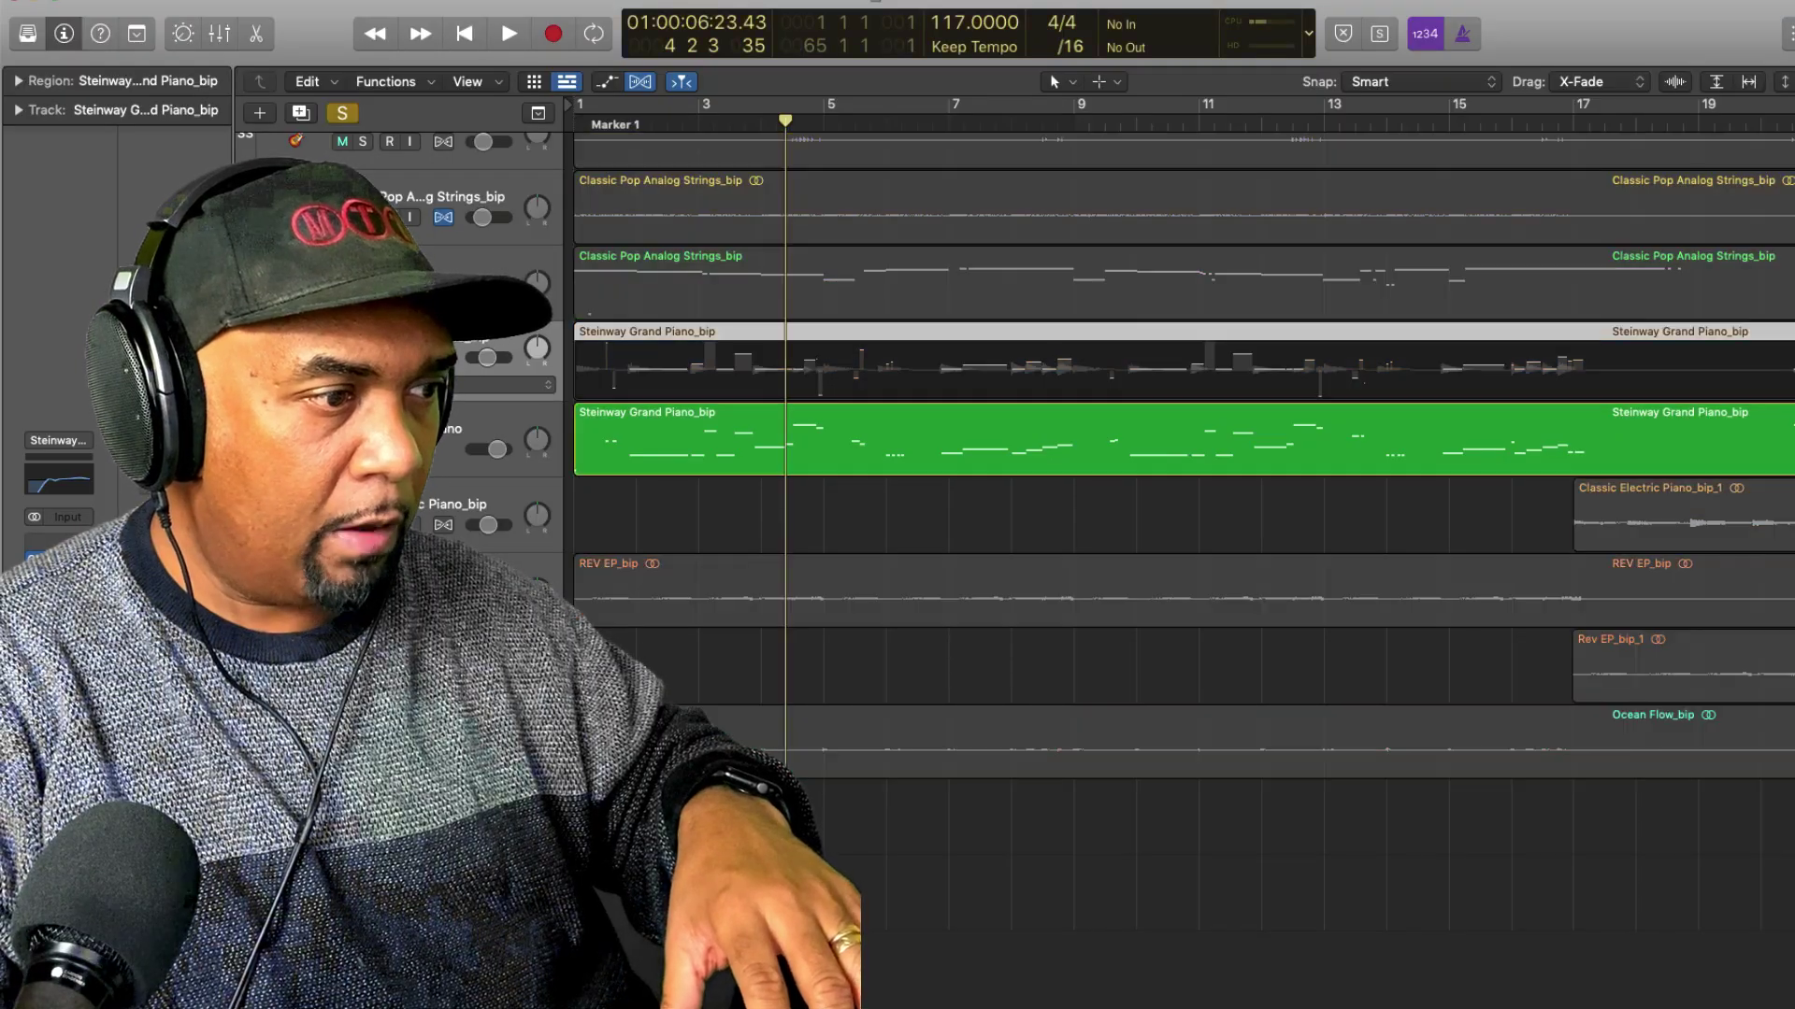
left_click(746, 423)
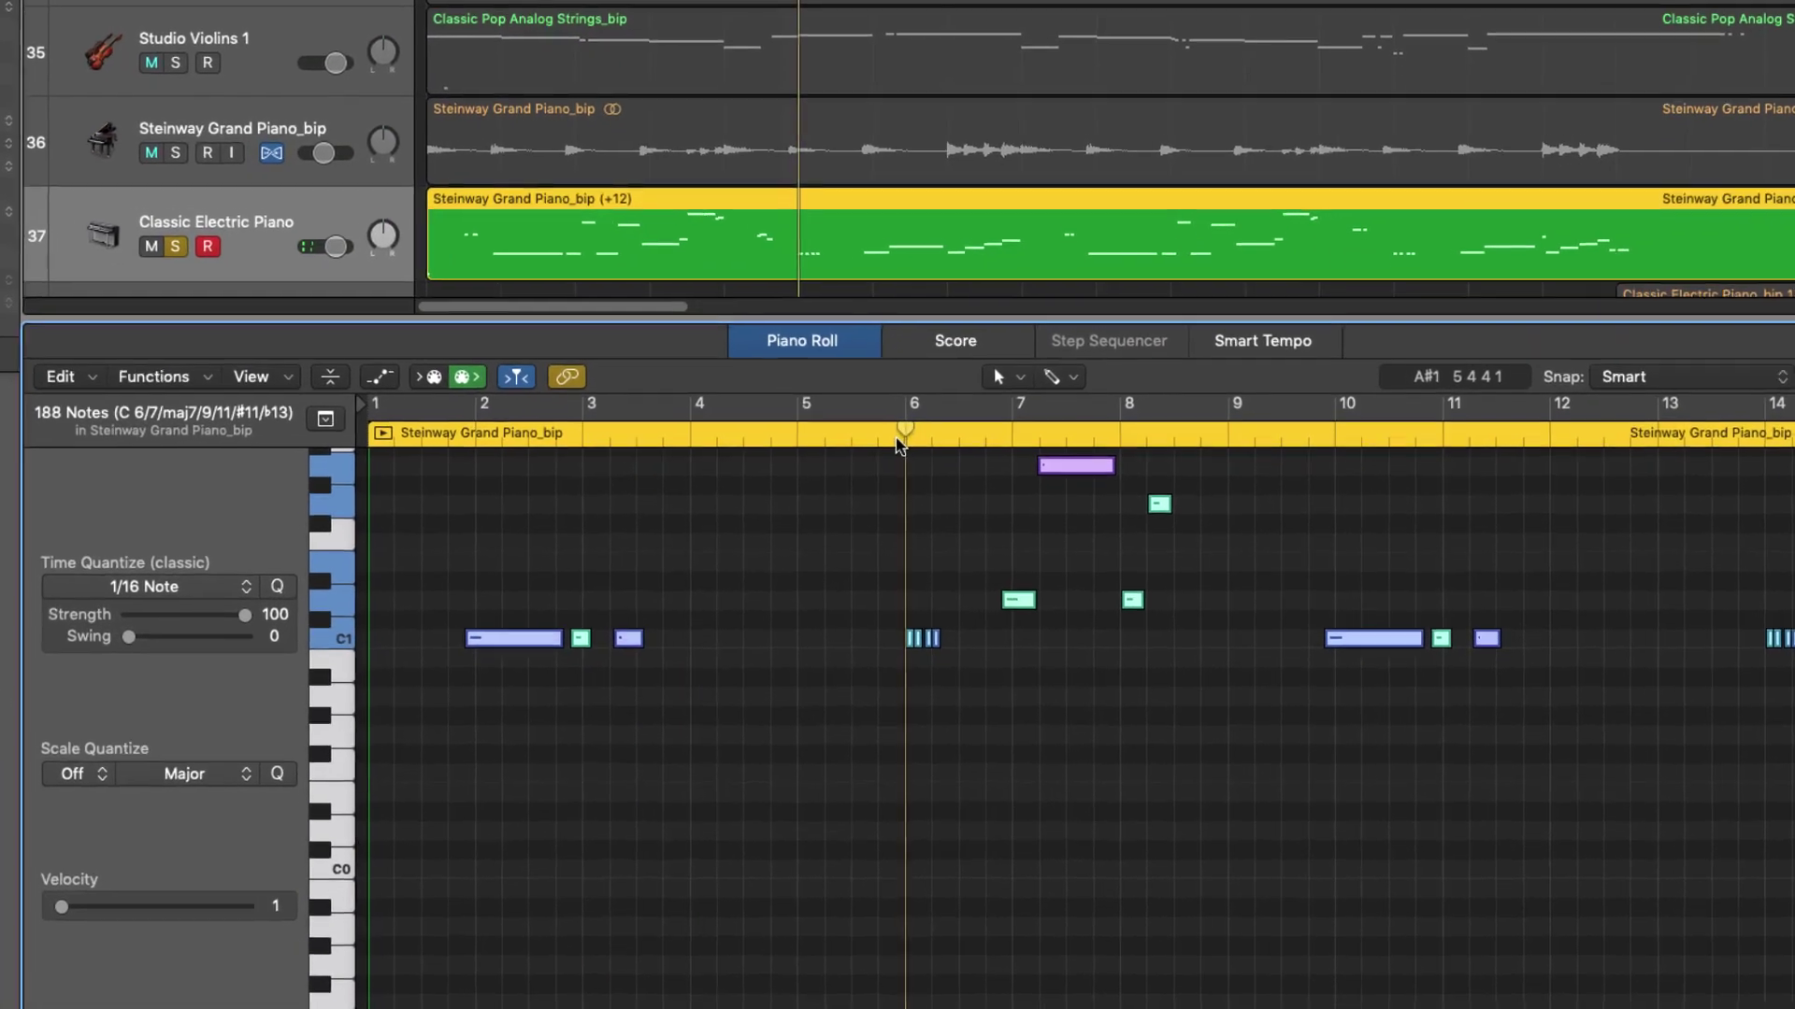
scroll(899, 458, "up", 5)
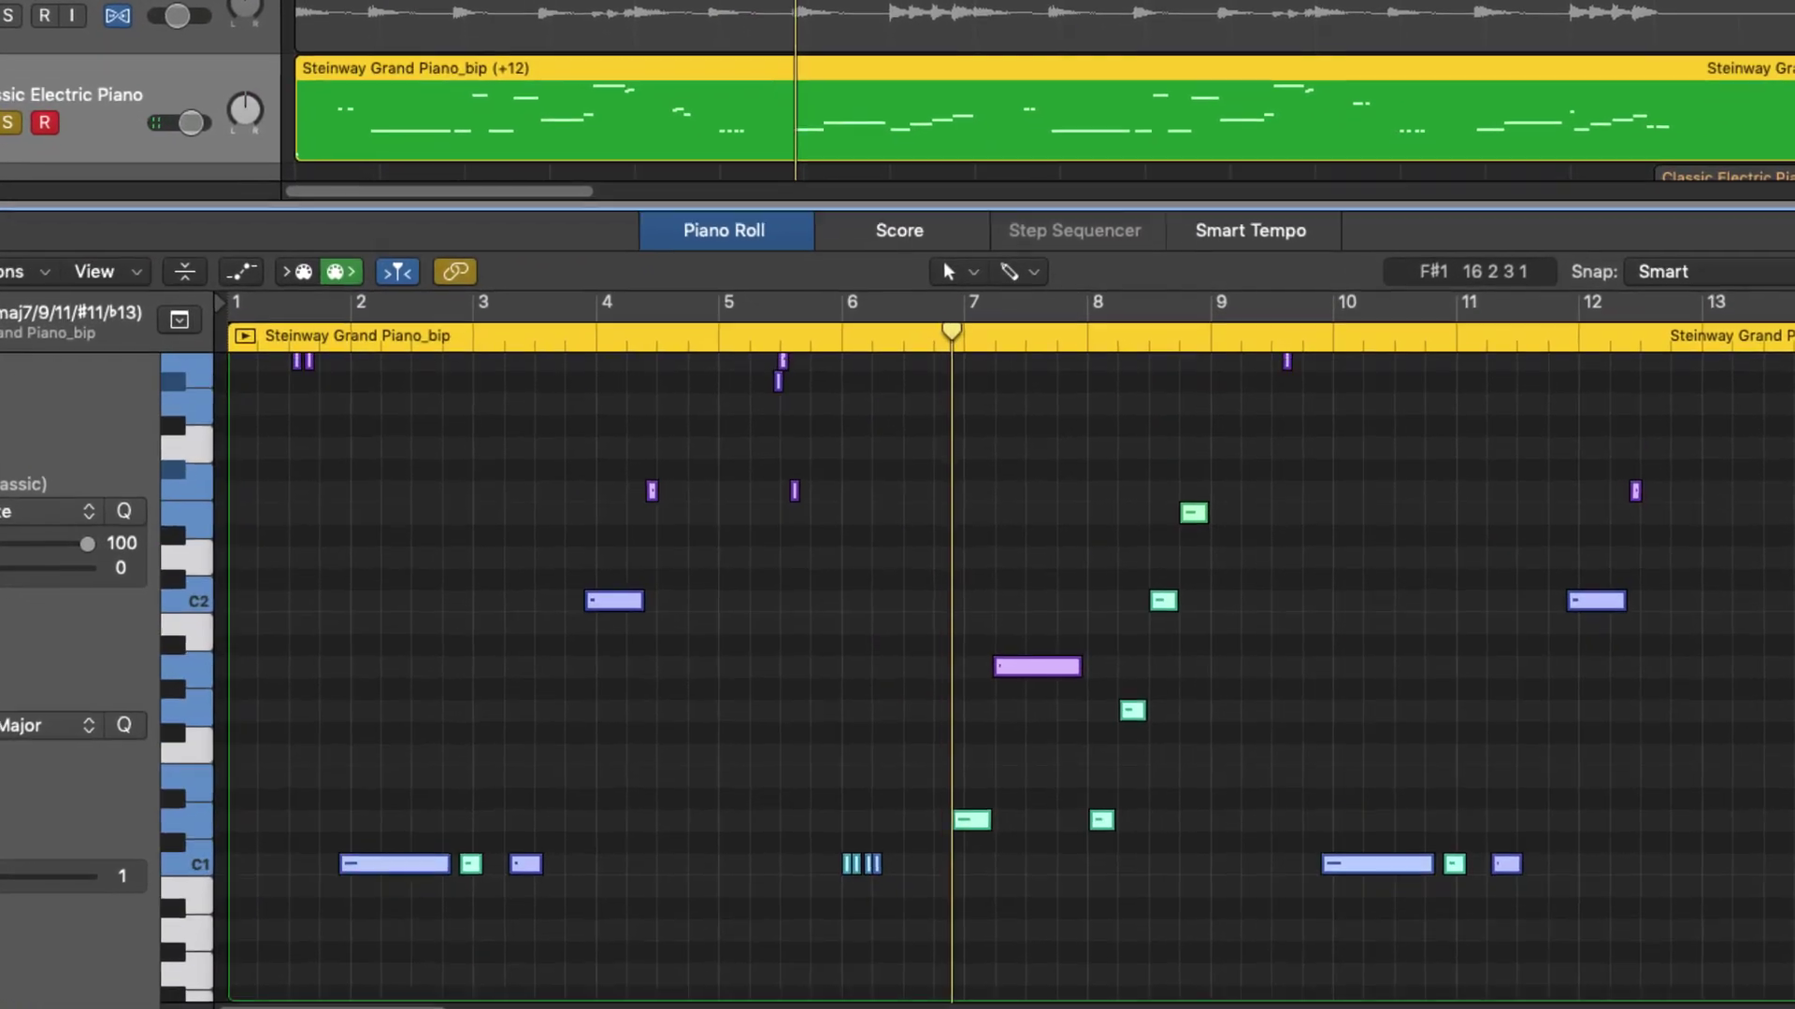
scroll(1009, 655, "up", 10)
scroll(1010, 654, "down", 4)
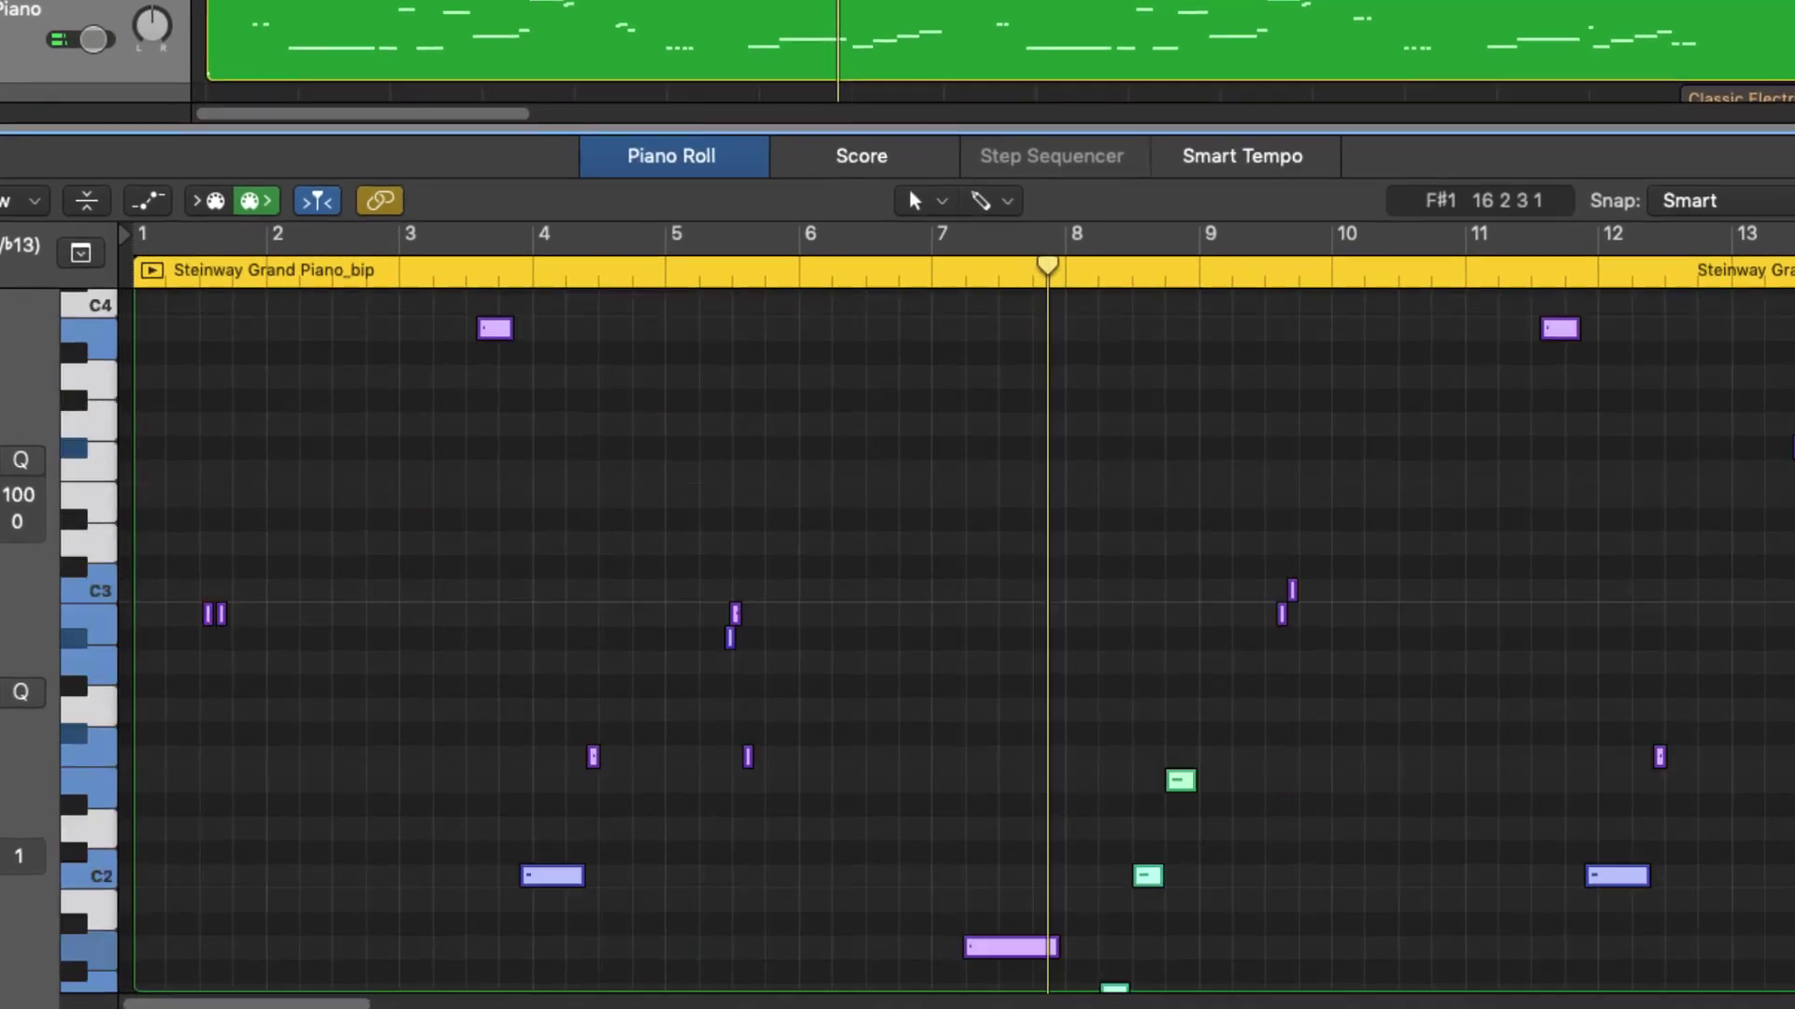
scroll(1009, 655, "down", 8)
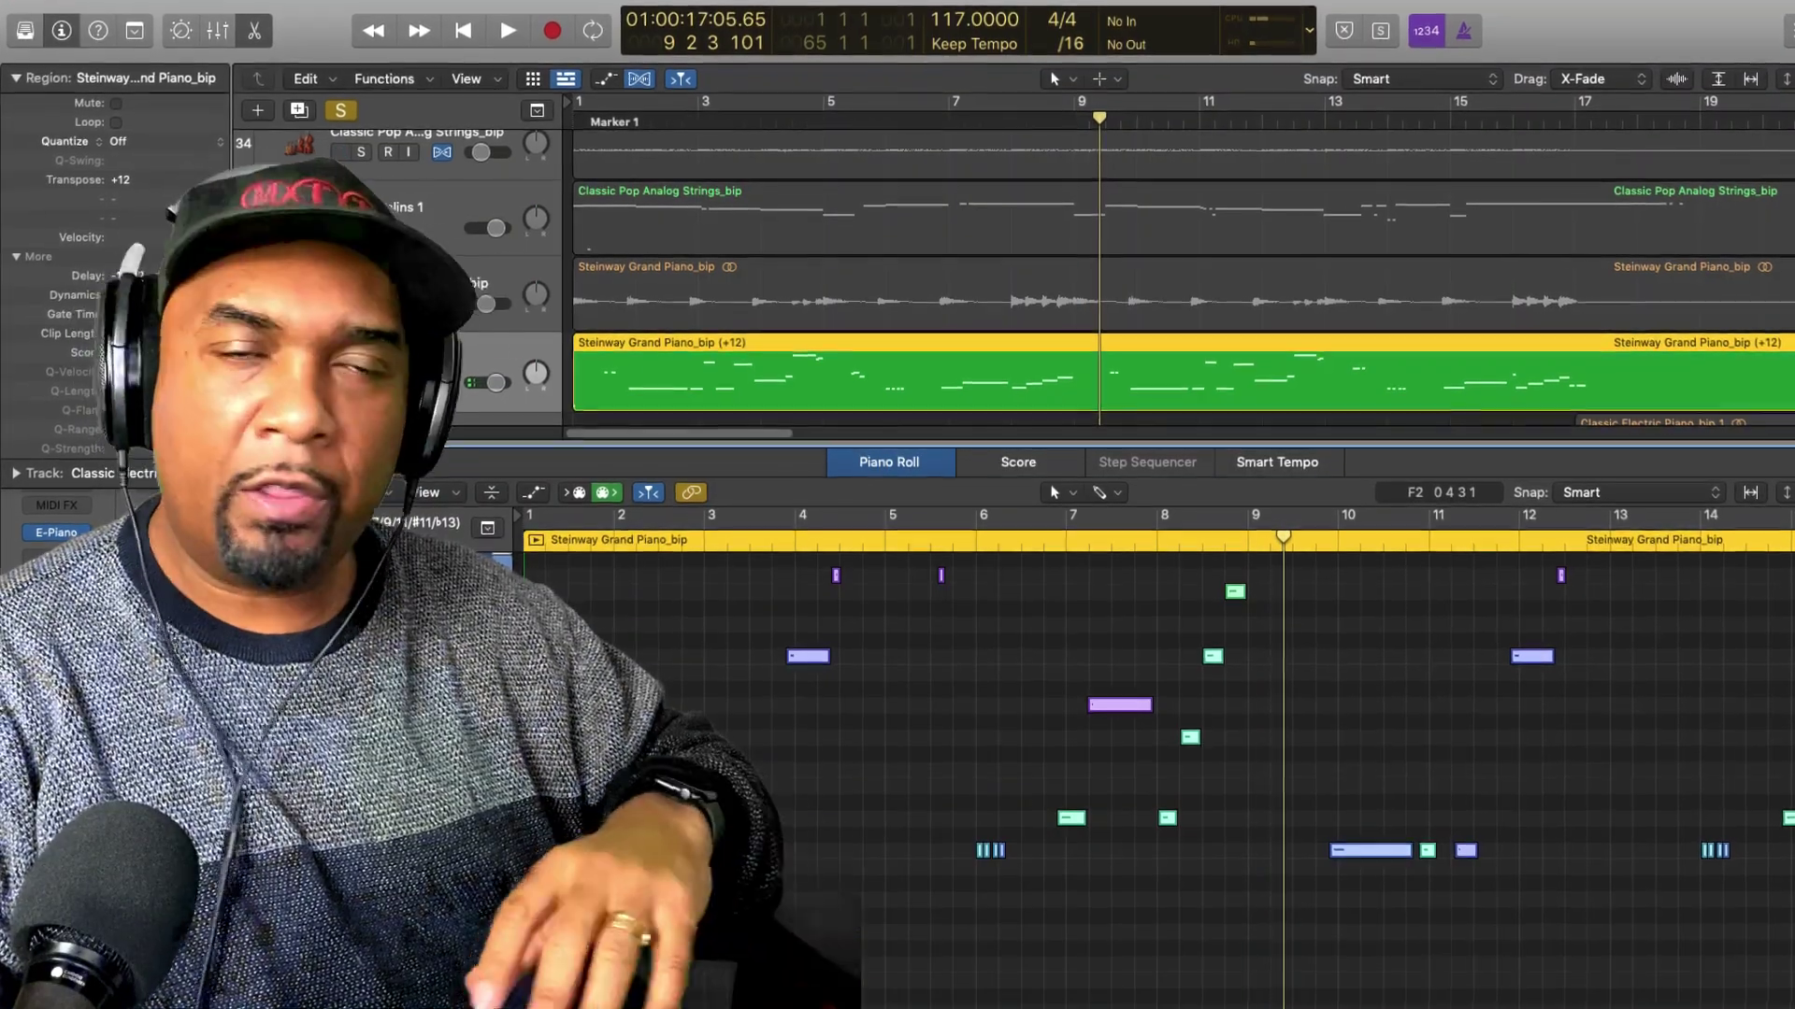
key("alt+shift+Up")
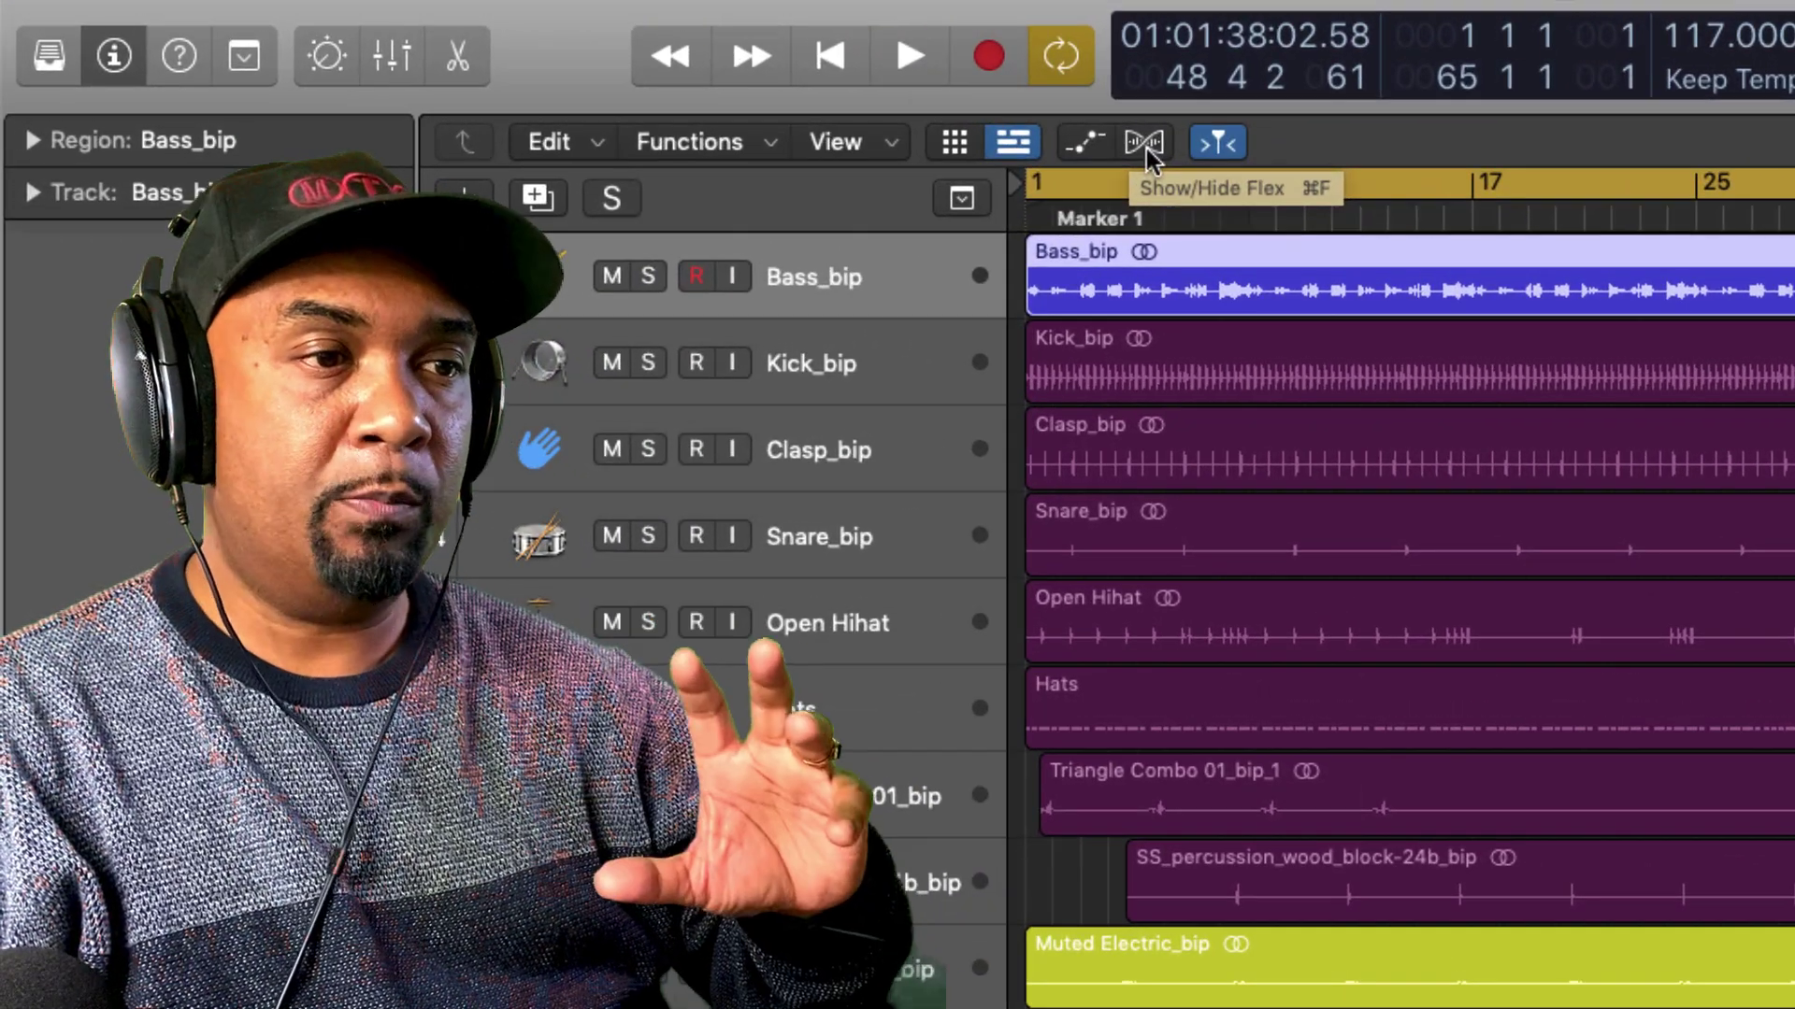
- Insert the stereo Melodyne plug-in on the Bass_bip track, place it ahead of CLA Bass, and open its window
scroll(486, 280, "down", 6)
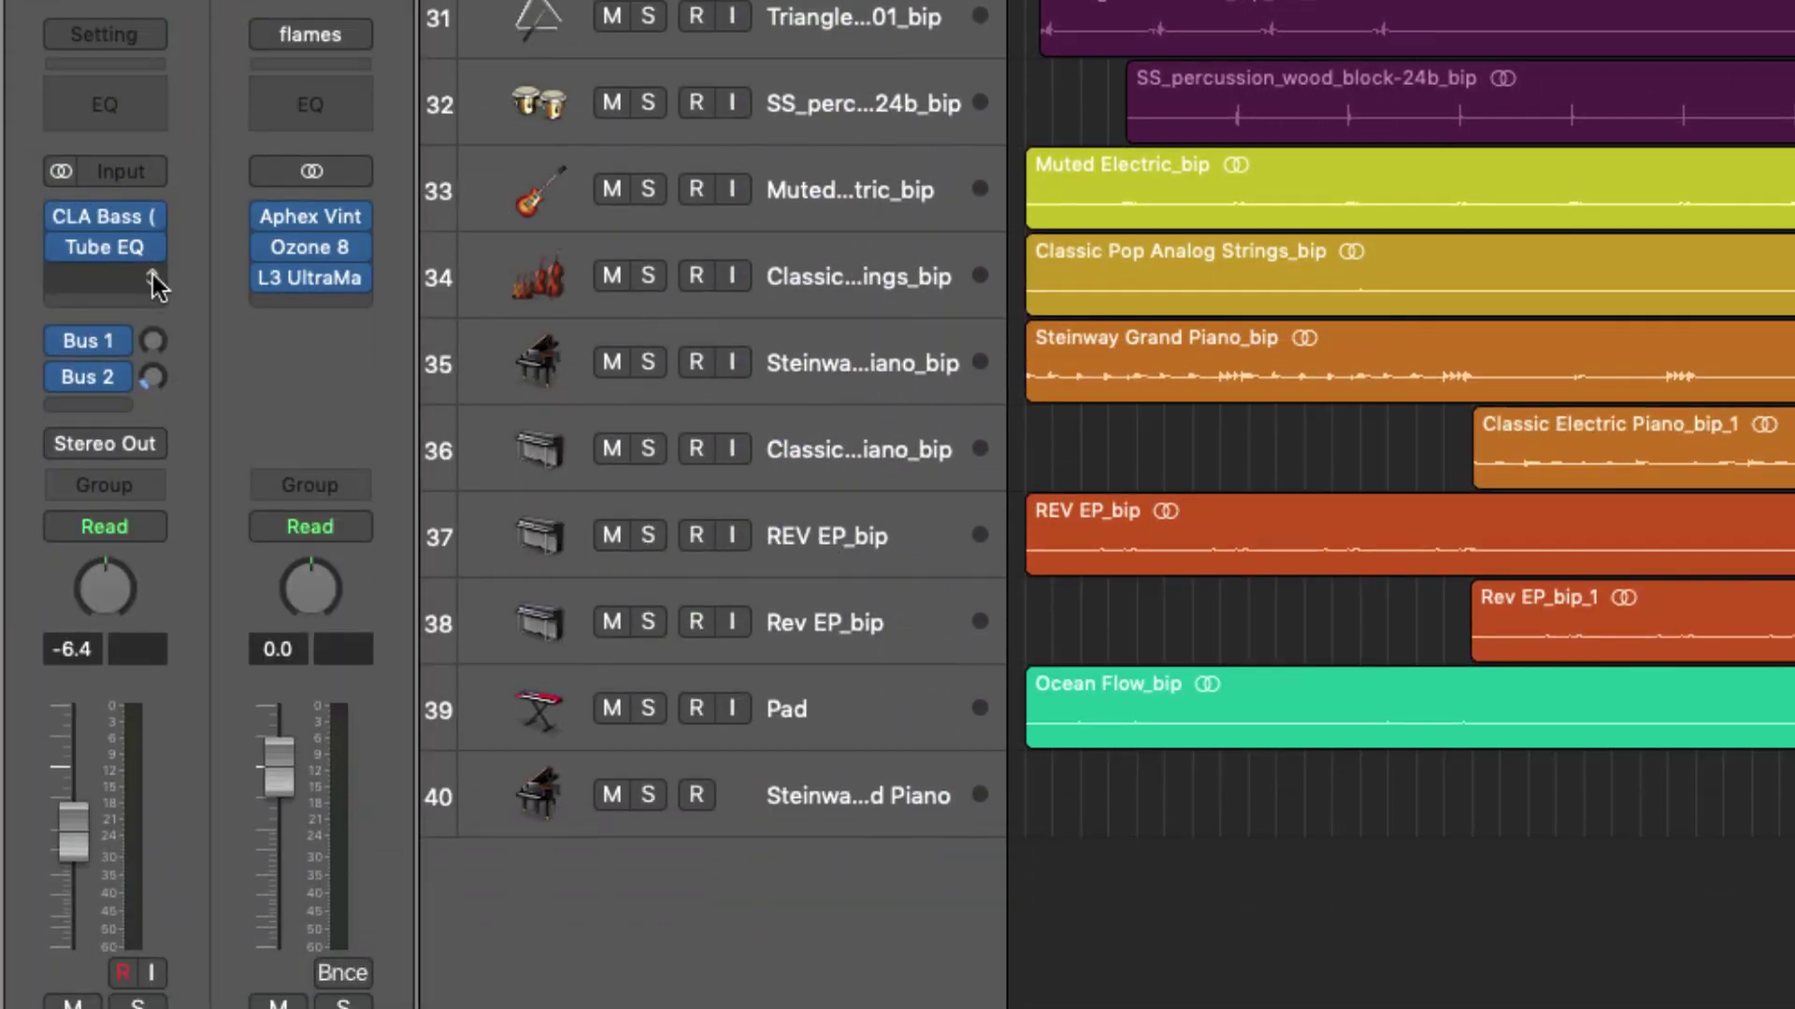
left_click(154, 278)
mouse_move(152, 358)
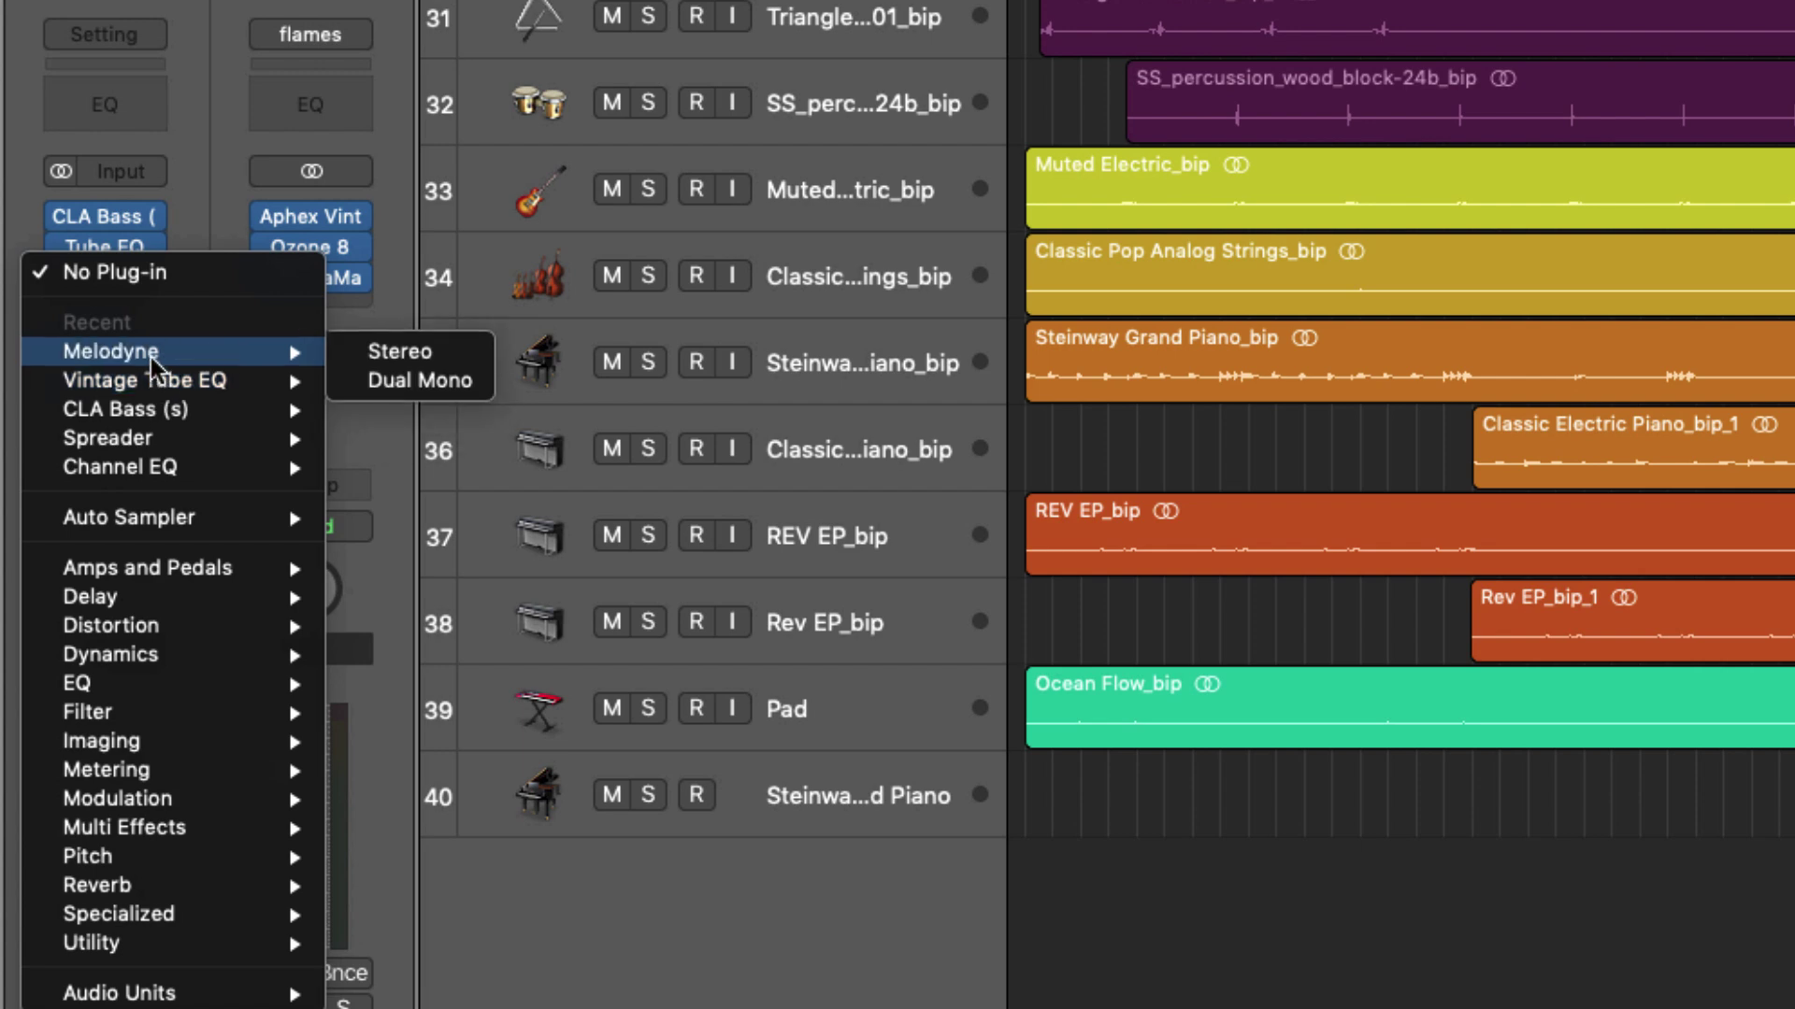
mouse_move(295, 356)
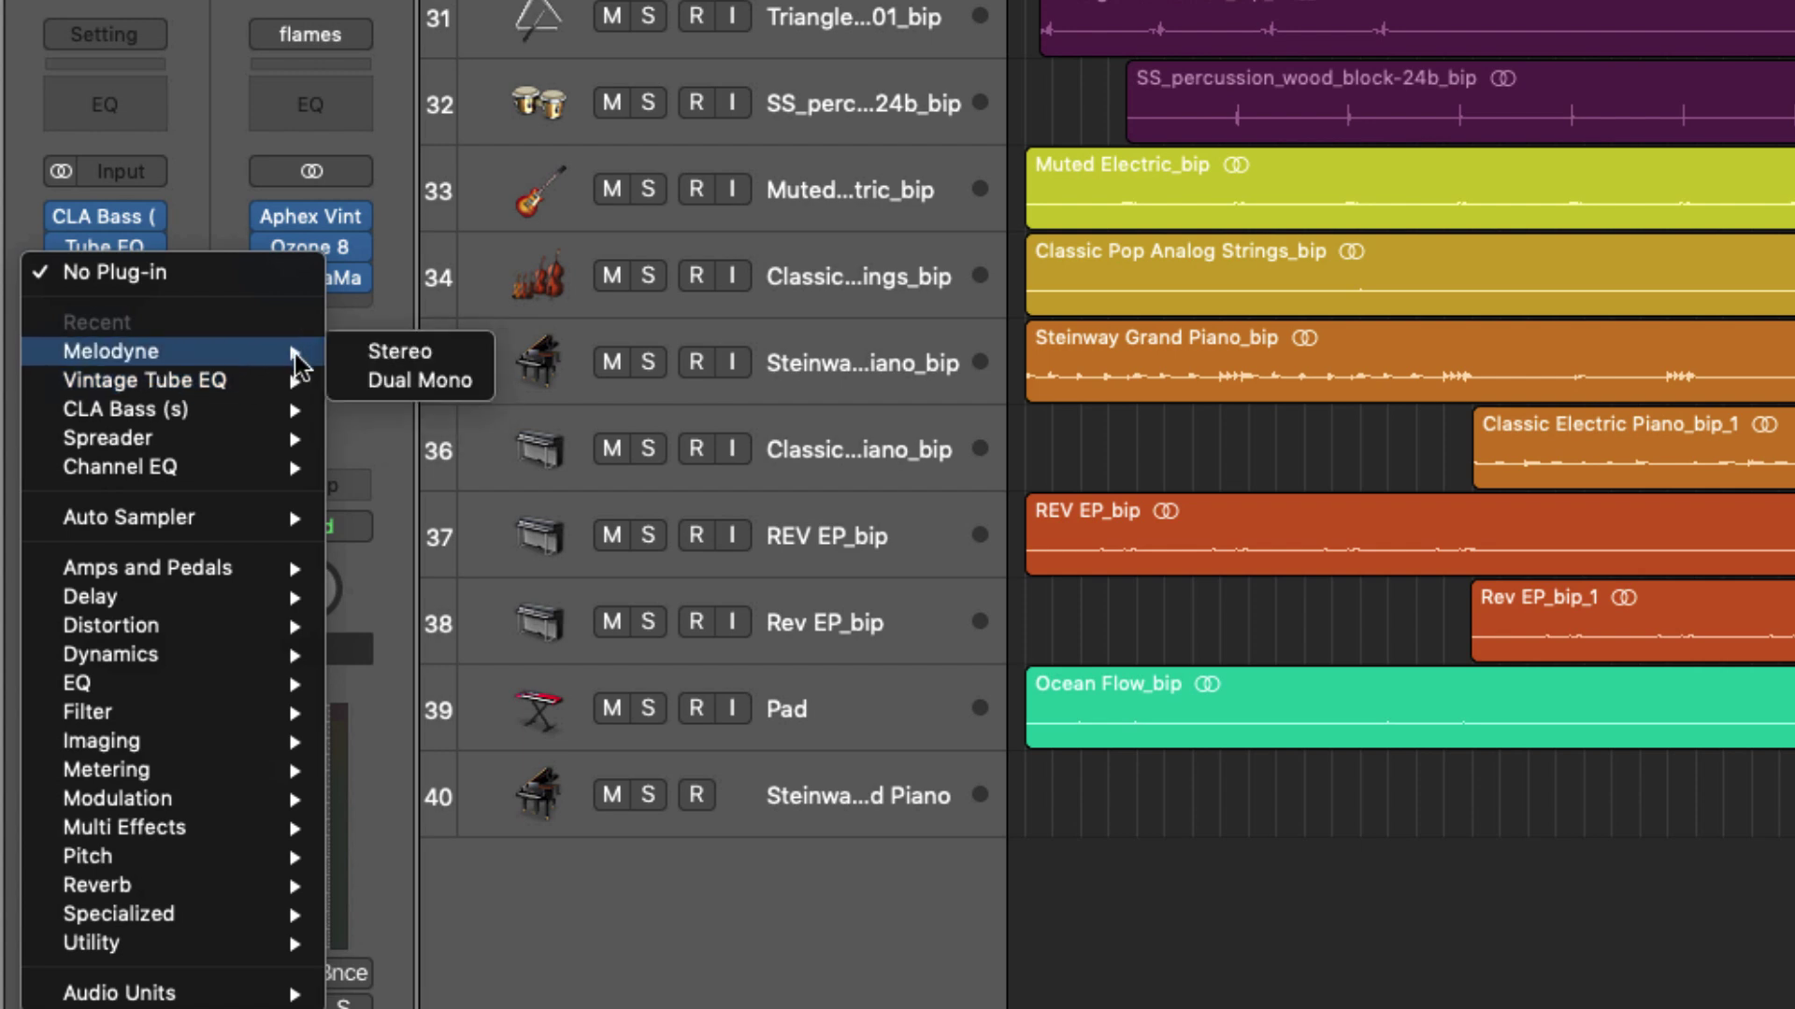
left_click(399, 355)
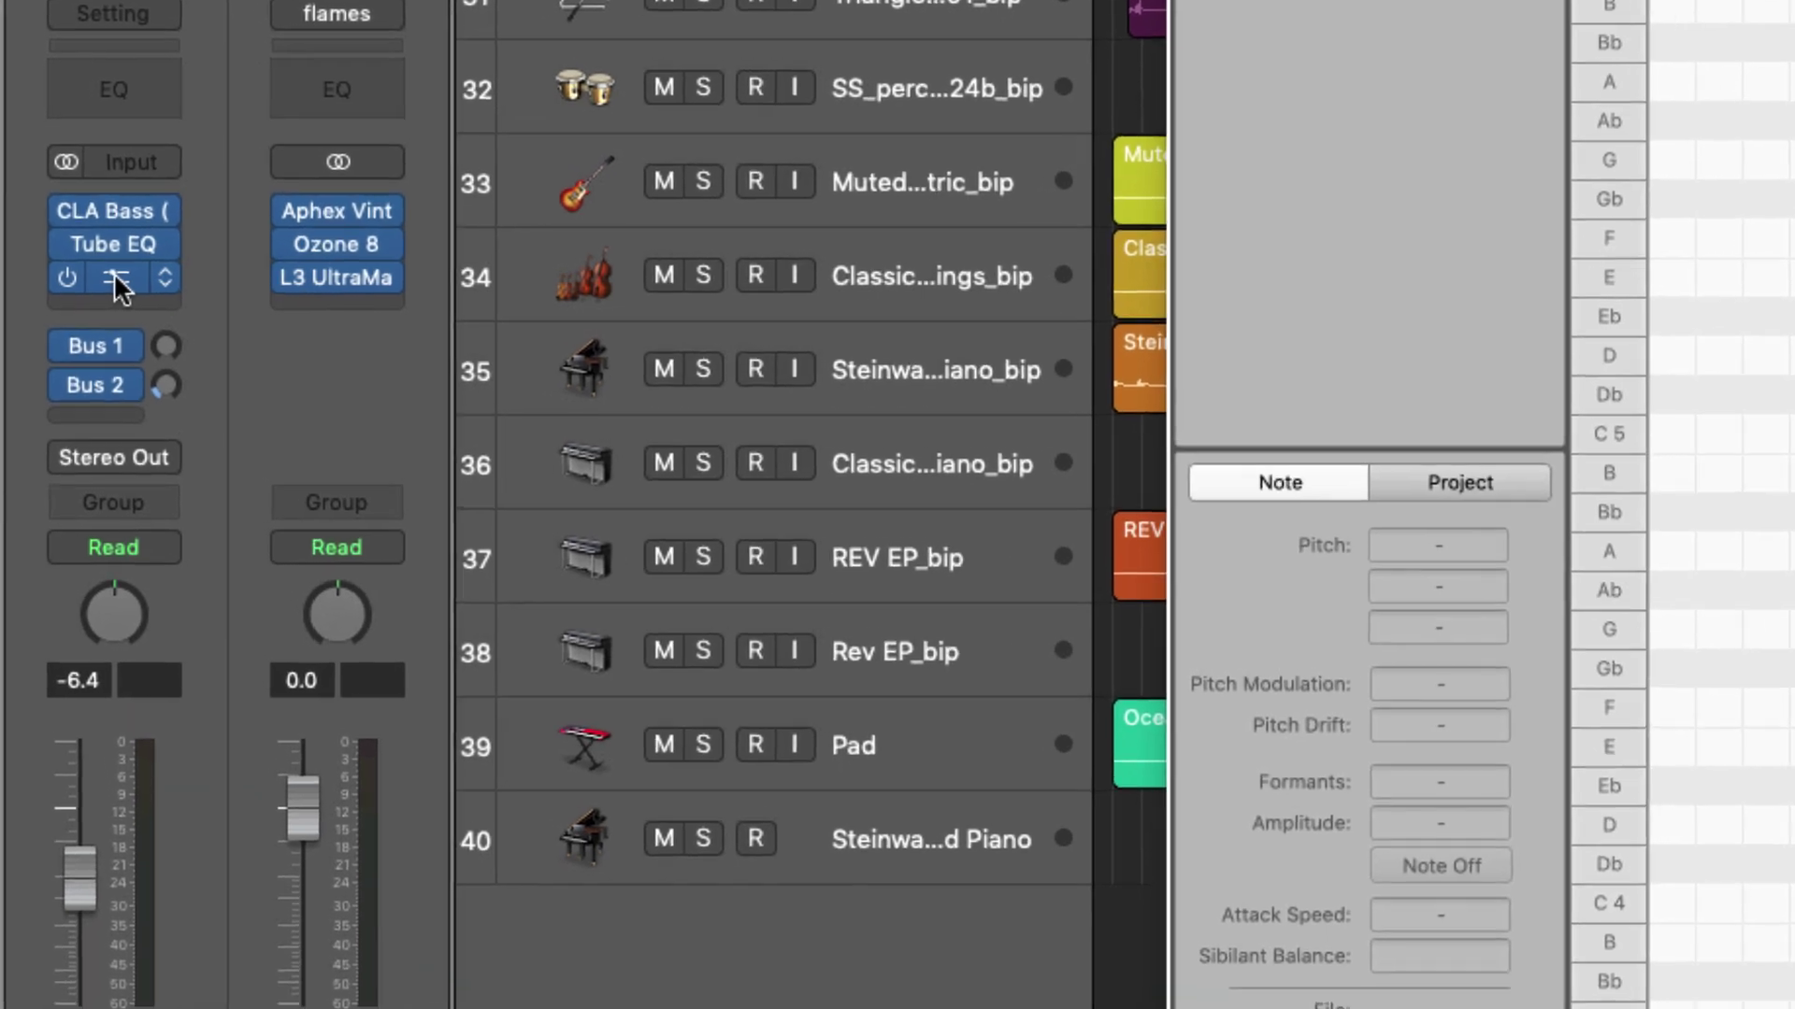
left_click_drag(115, 276, 119, 210)
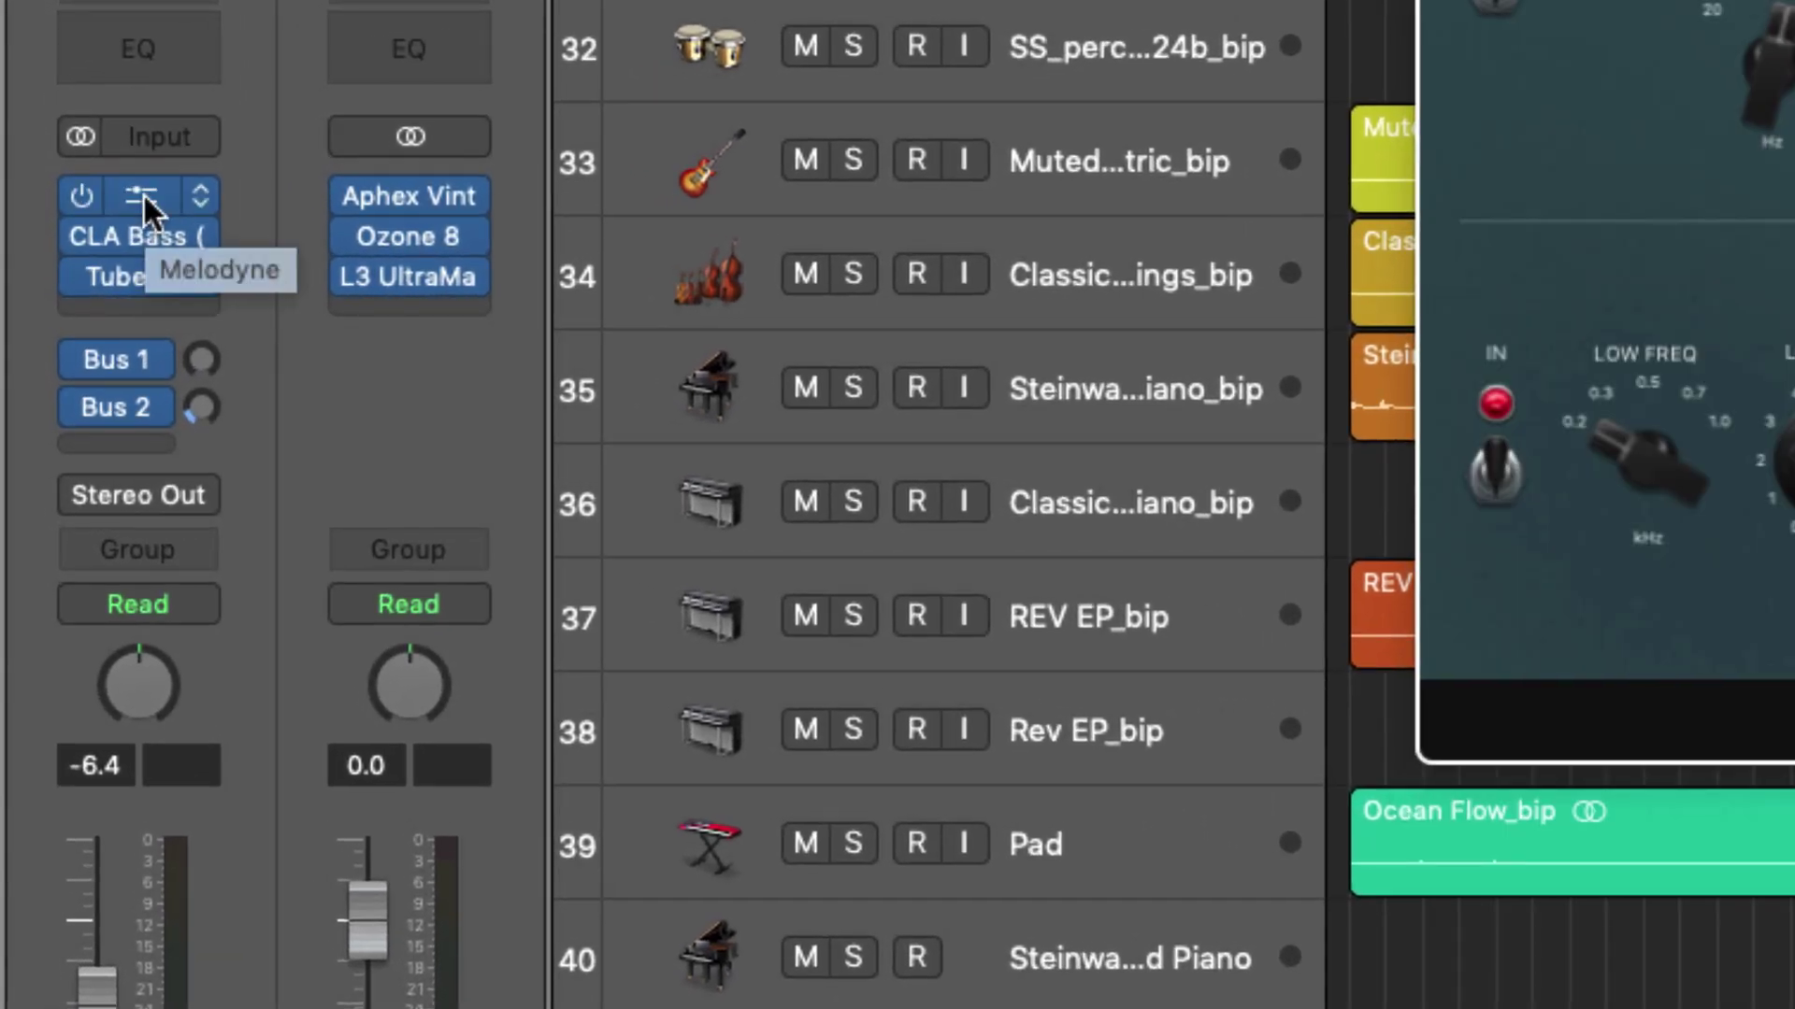
left_click(144, 195)
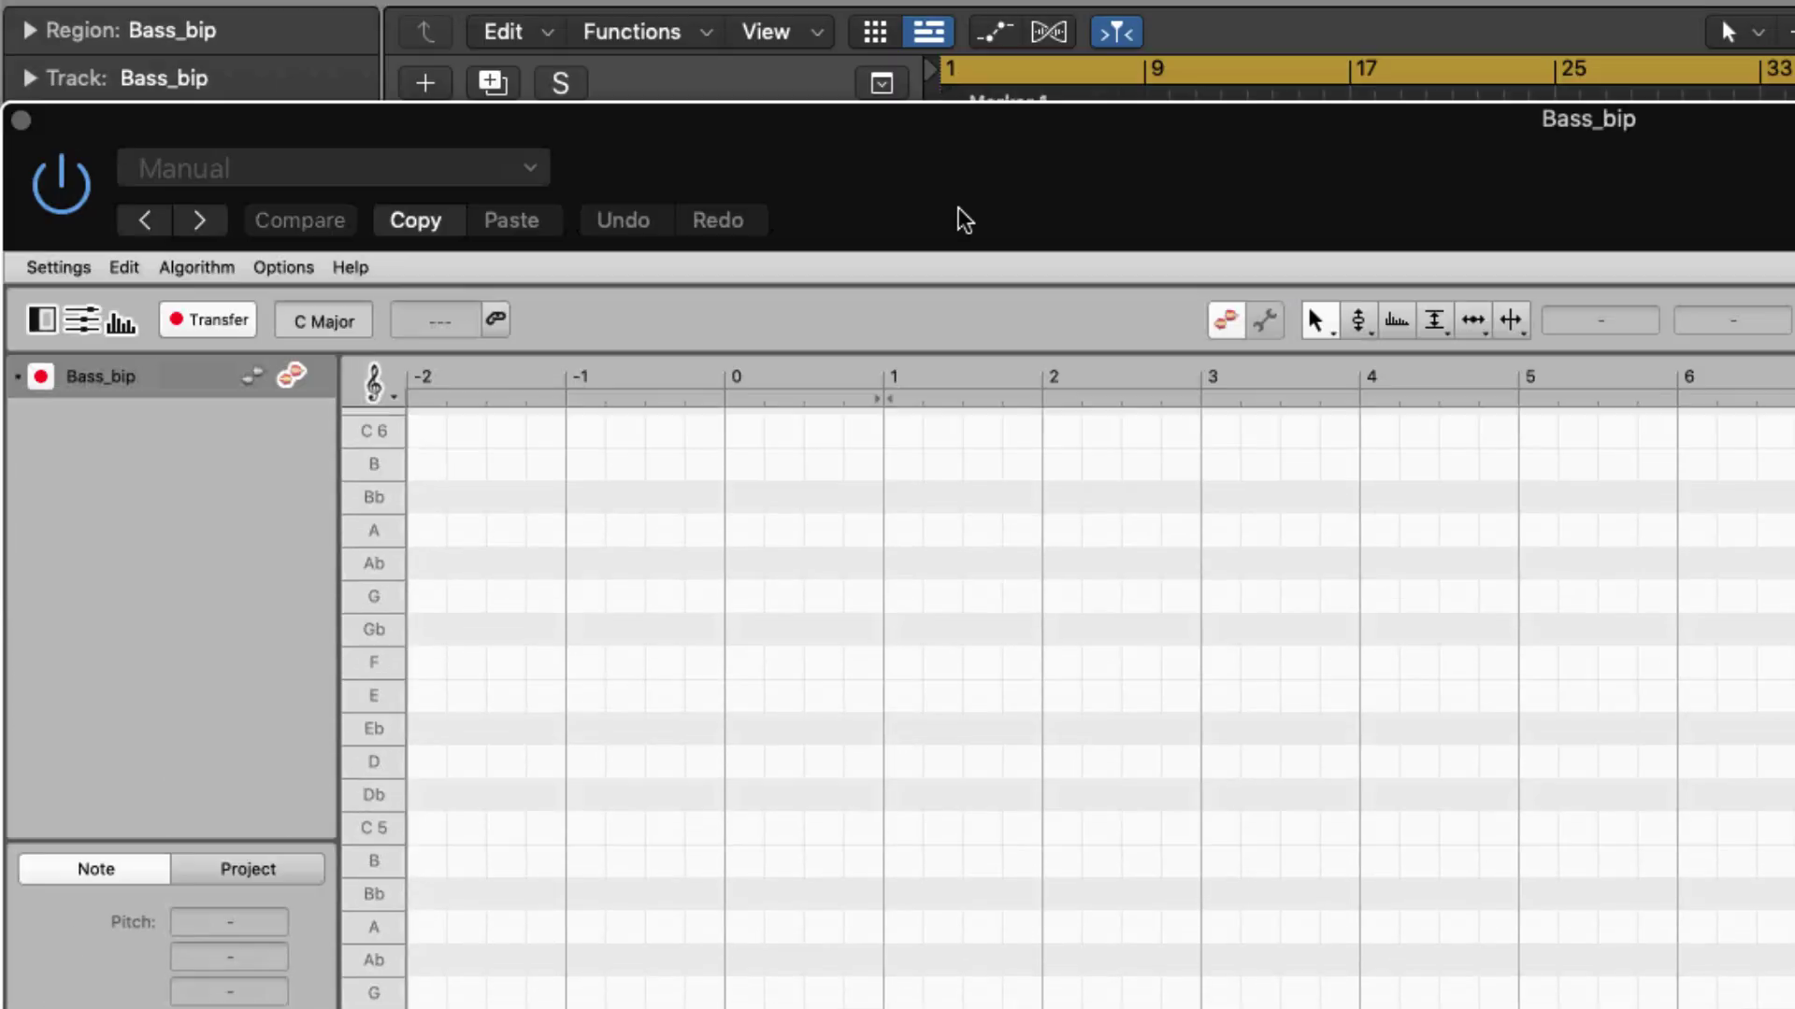
- Play the project to transfer the Bass_bip audio into Melodyne, and mute the original Bass_bip region
left_click_drag(957, 206, 928, 379)
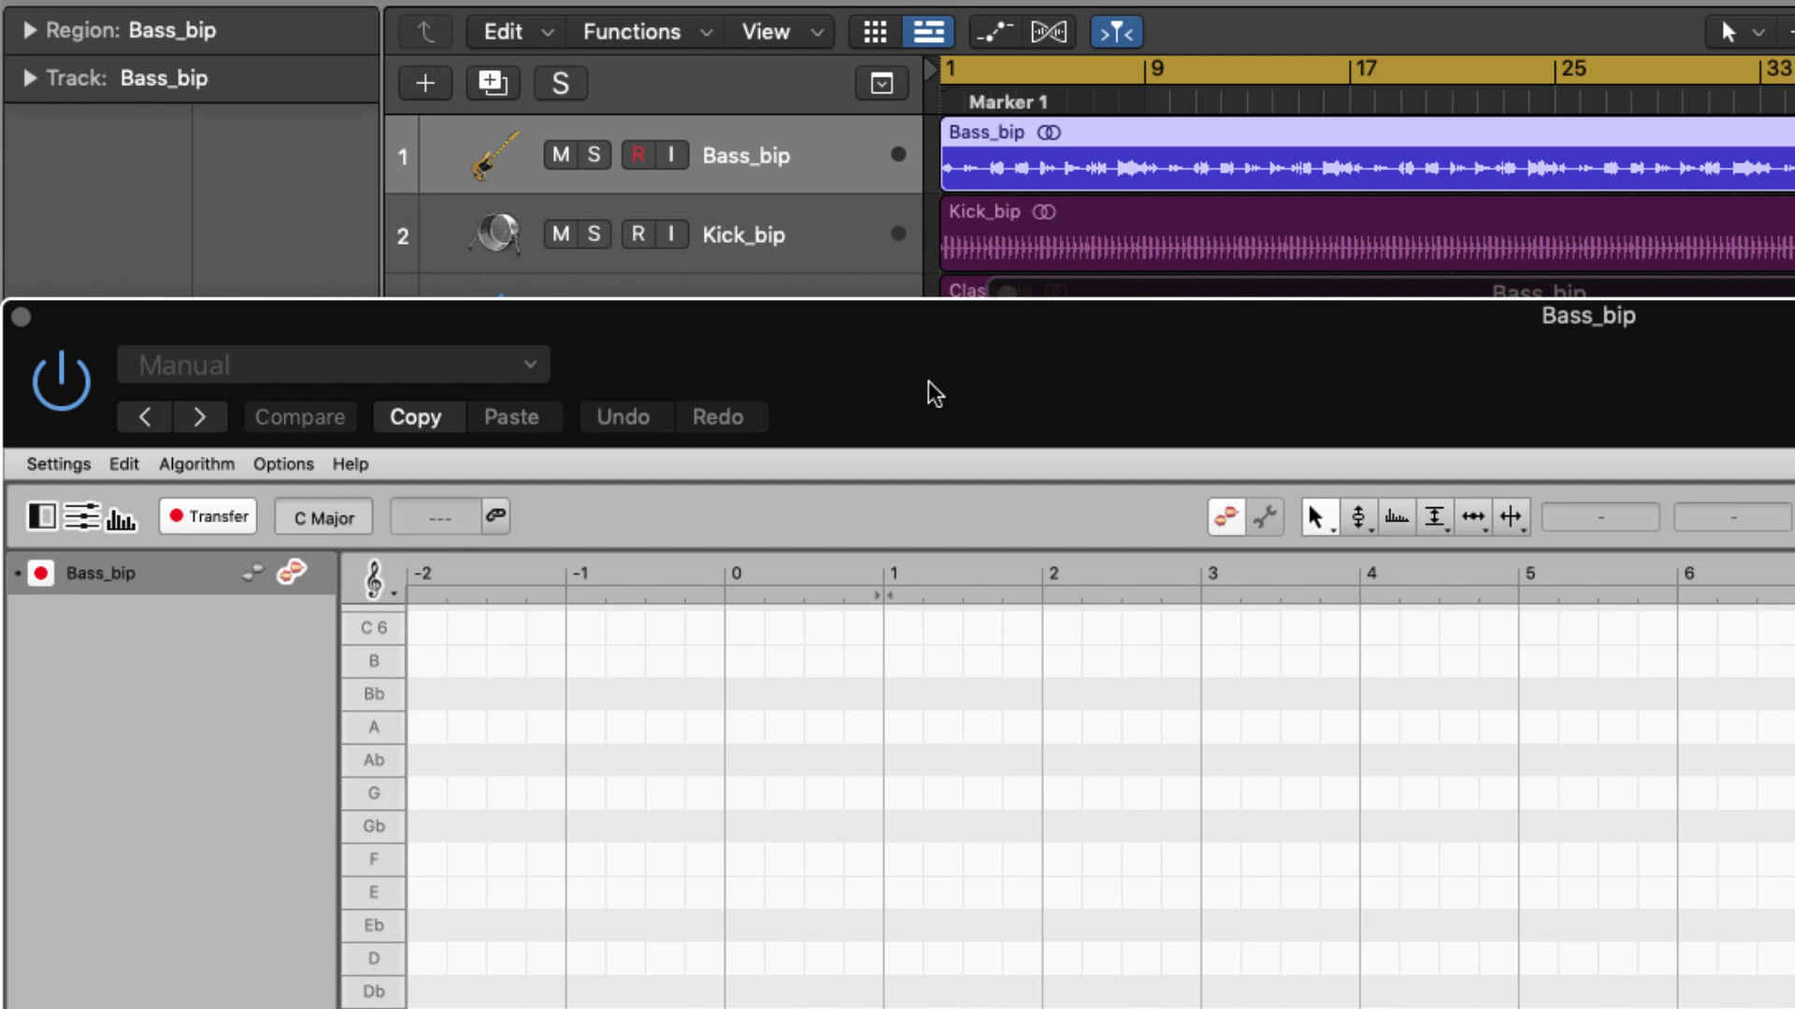
key("space")
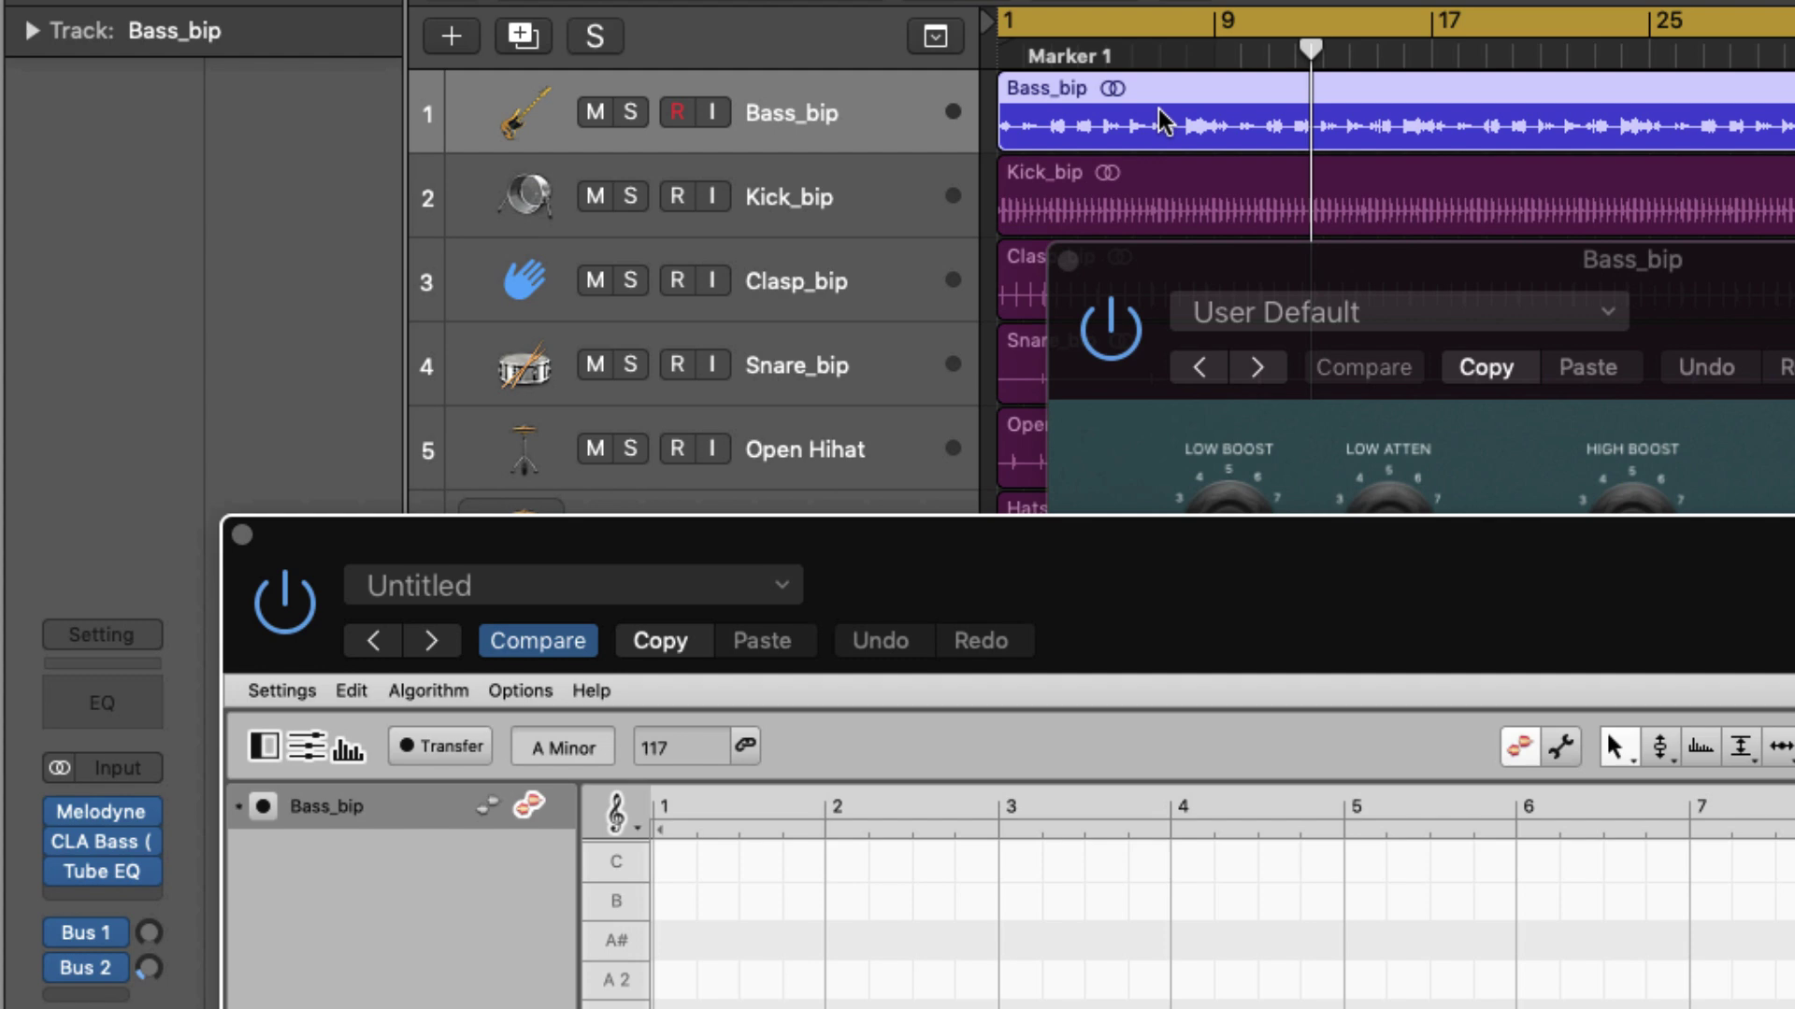
key("m")
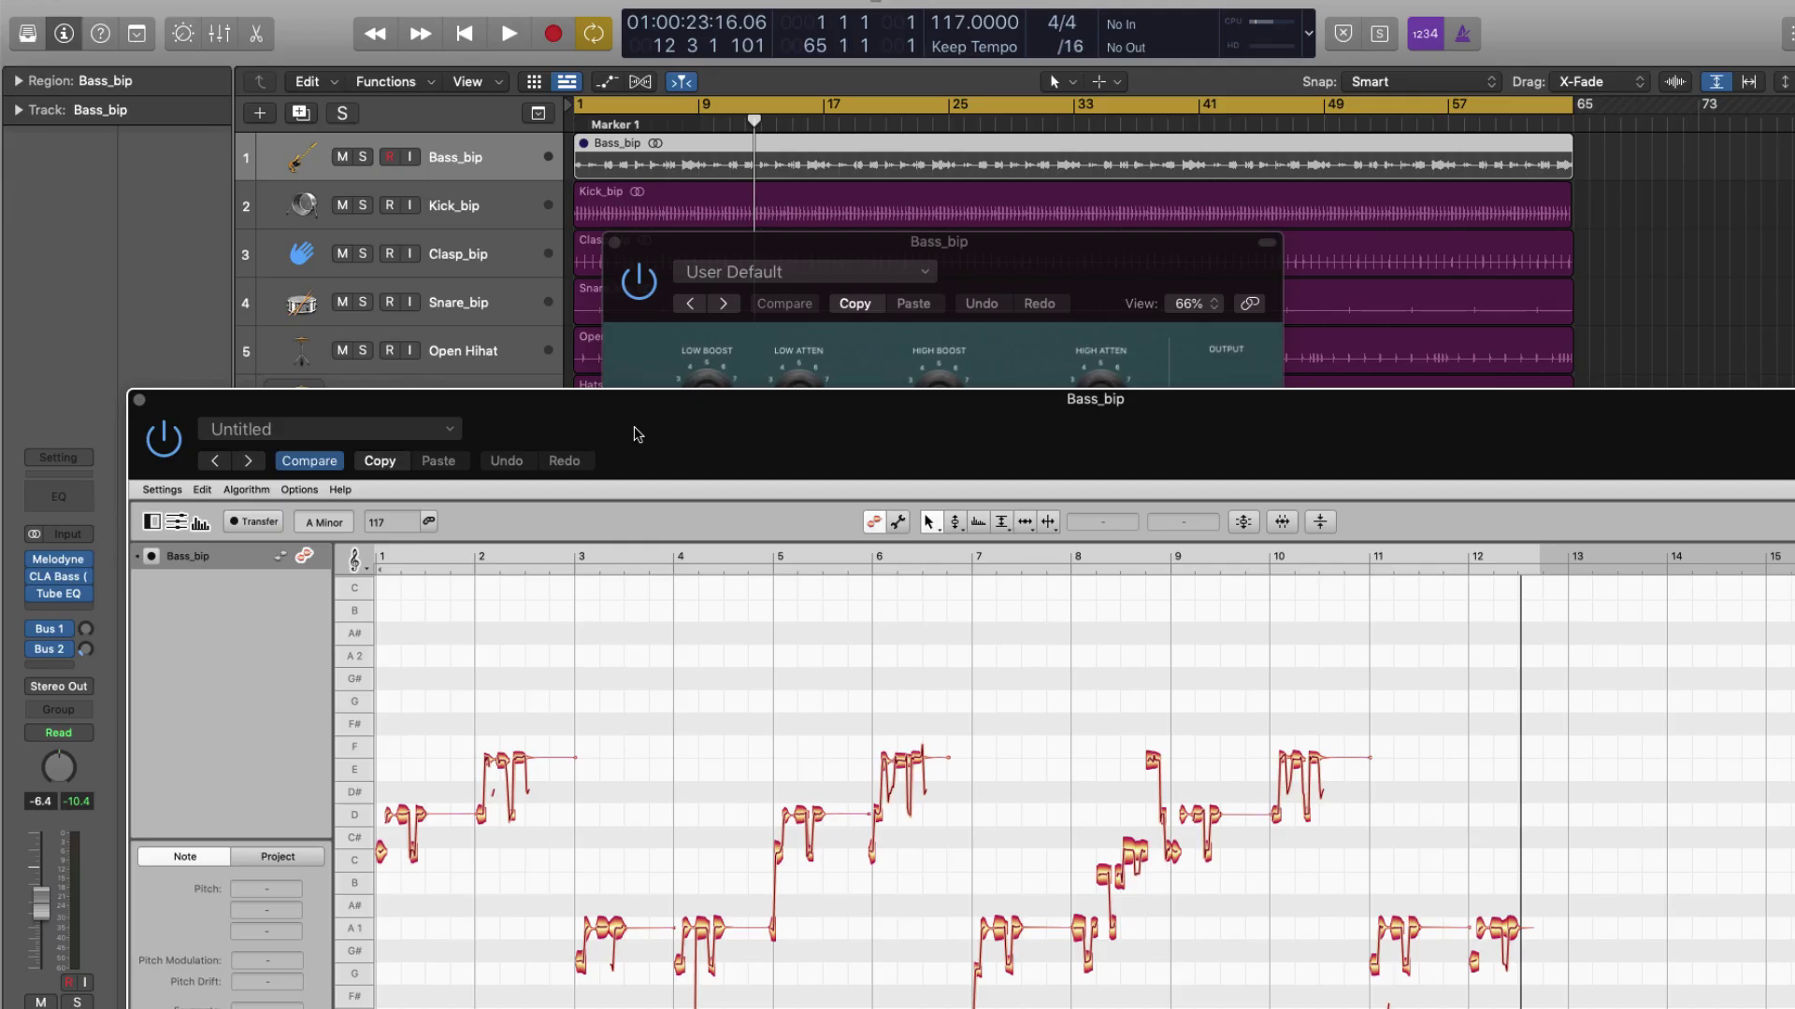
key("space")
left_click_drag(635, 443, 624, 348)
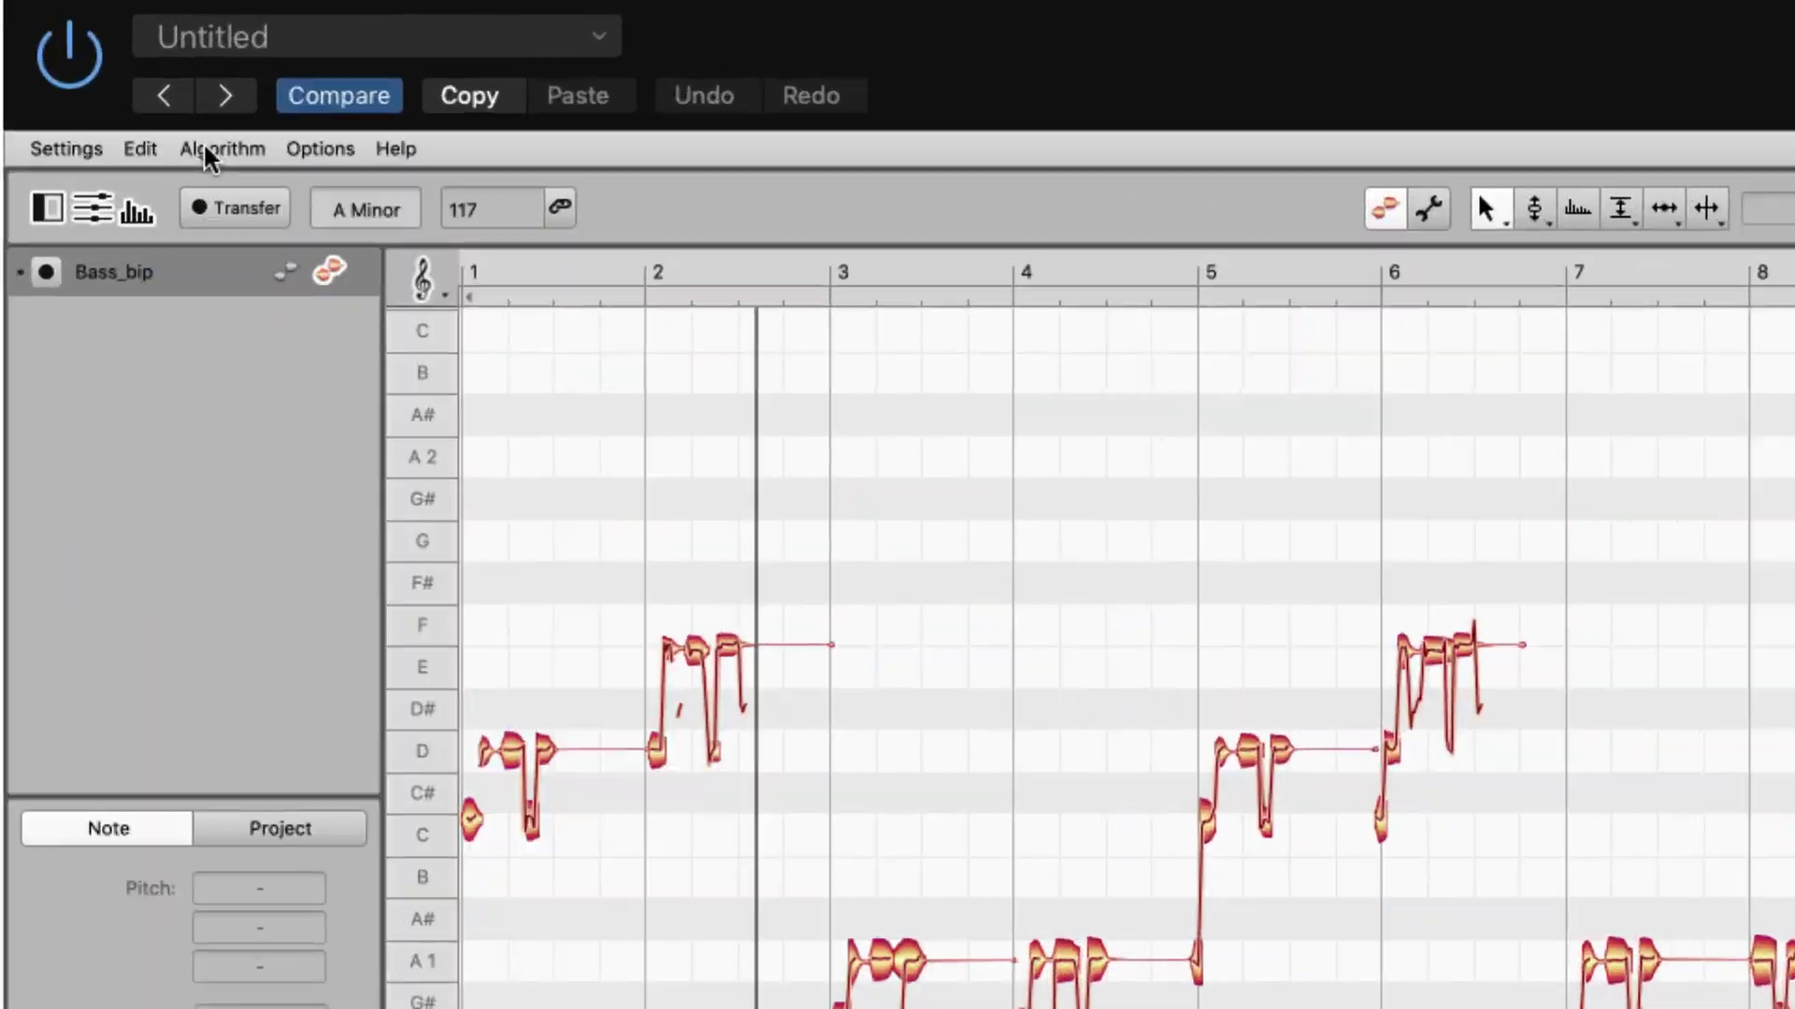
- Save the bass notes detected by Melodyne as a MIDI file named Bass in the Audio to MIDI folder
left_click(67, 149)
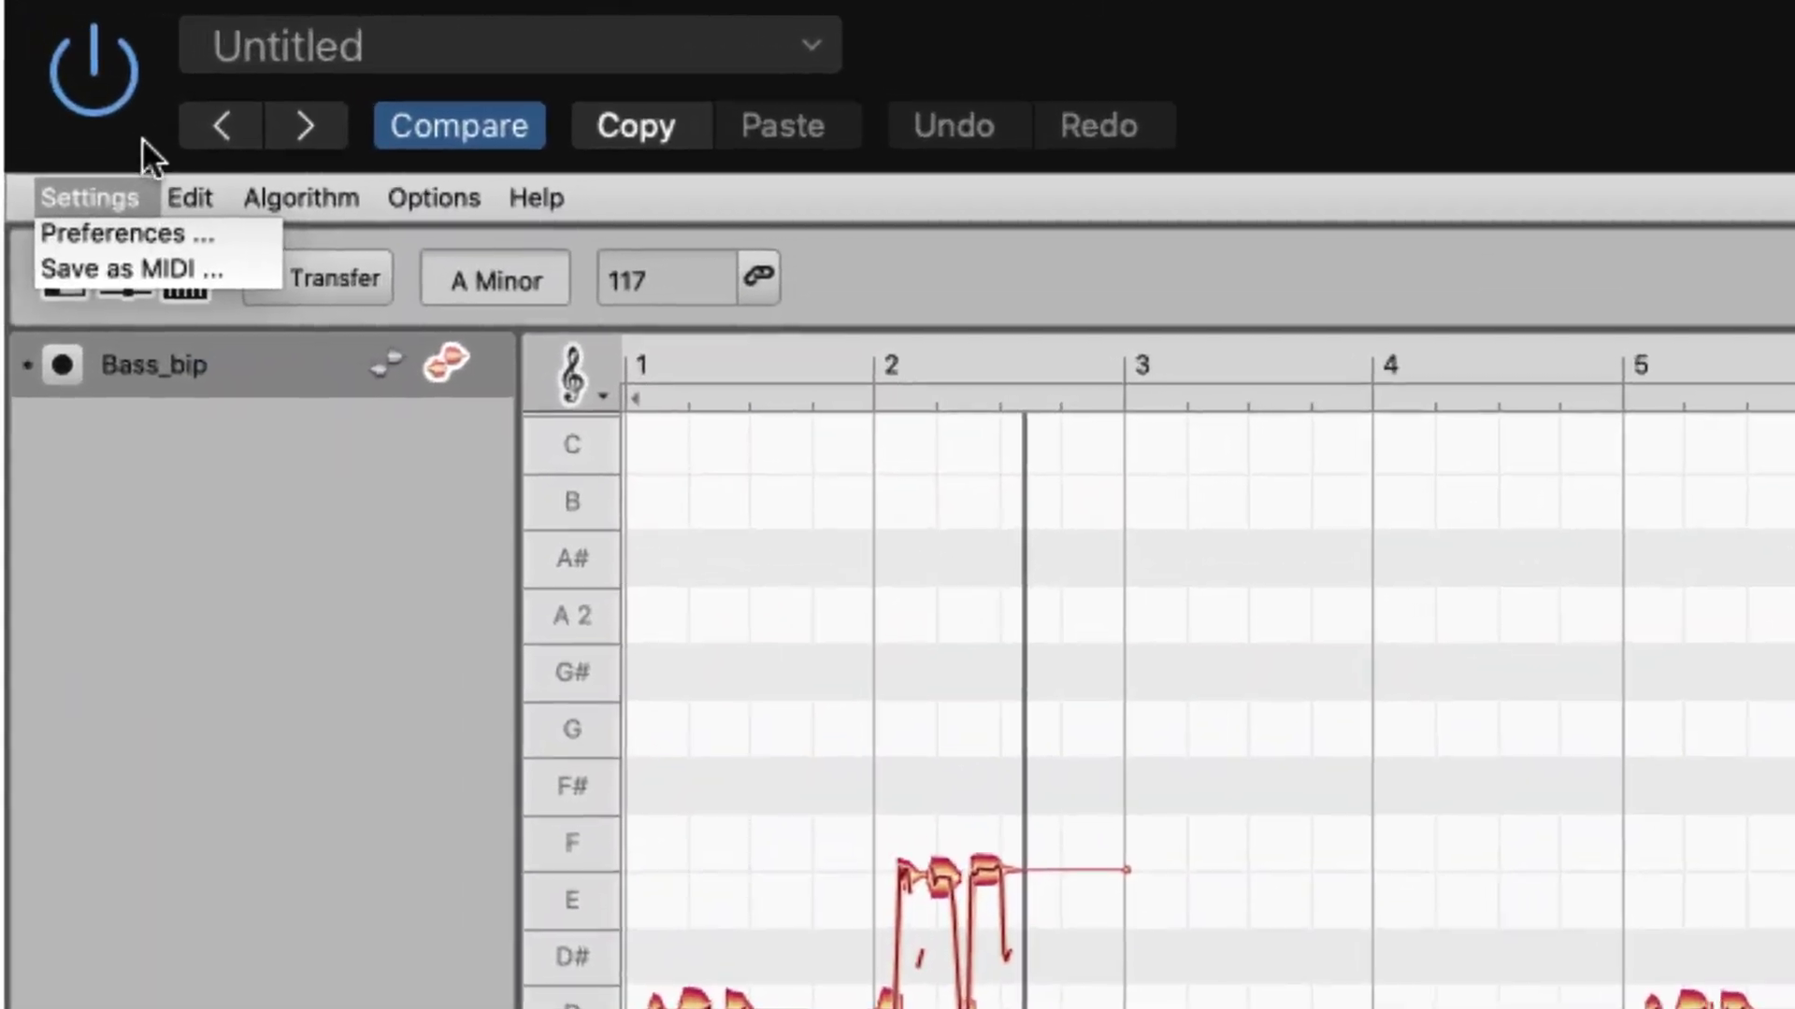
left_click(106, 200)
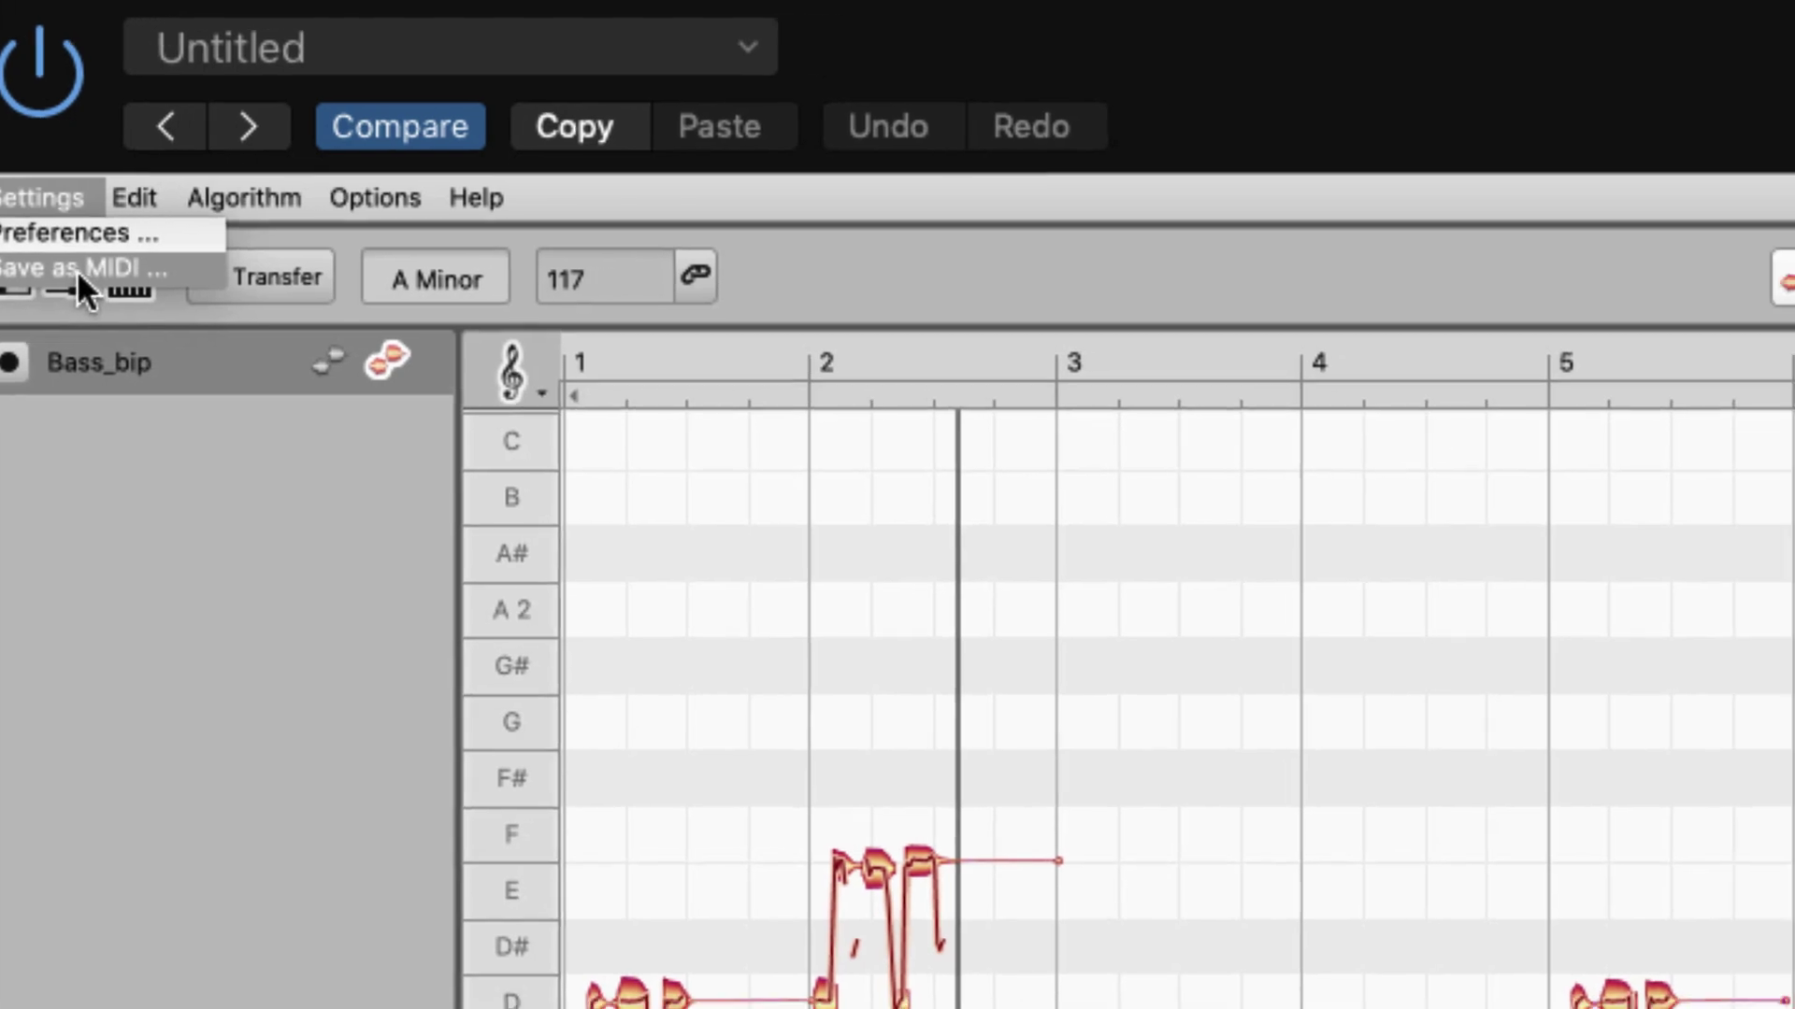
left_click(131, 266)
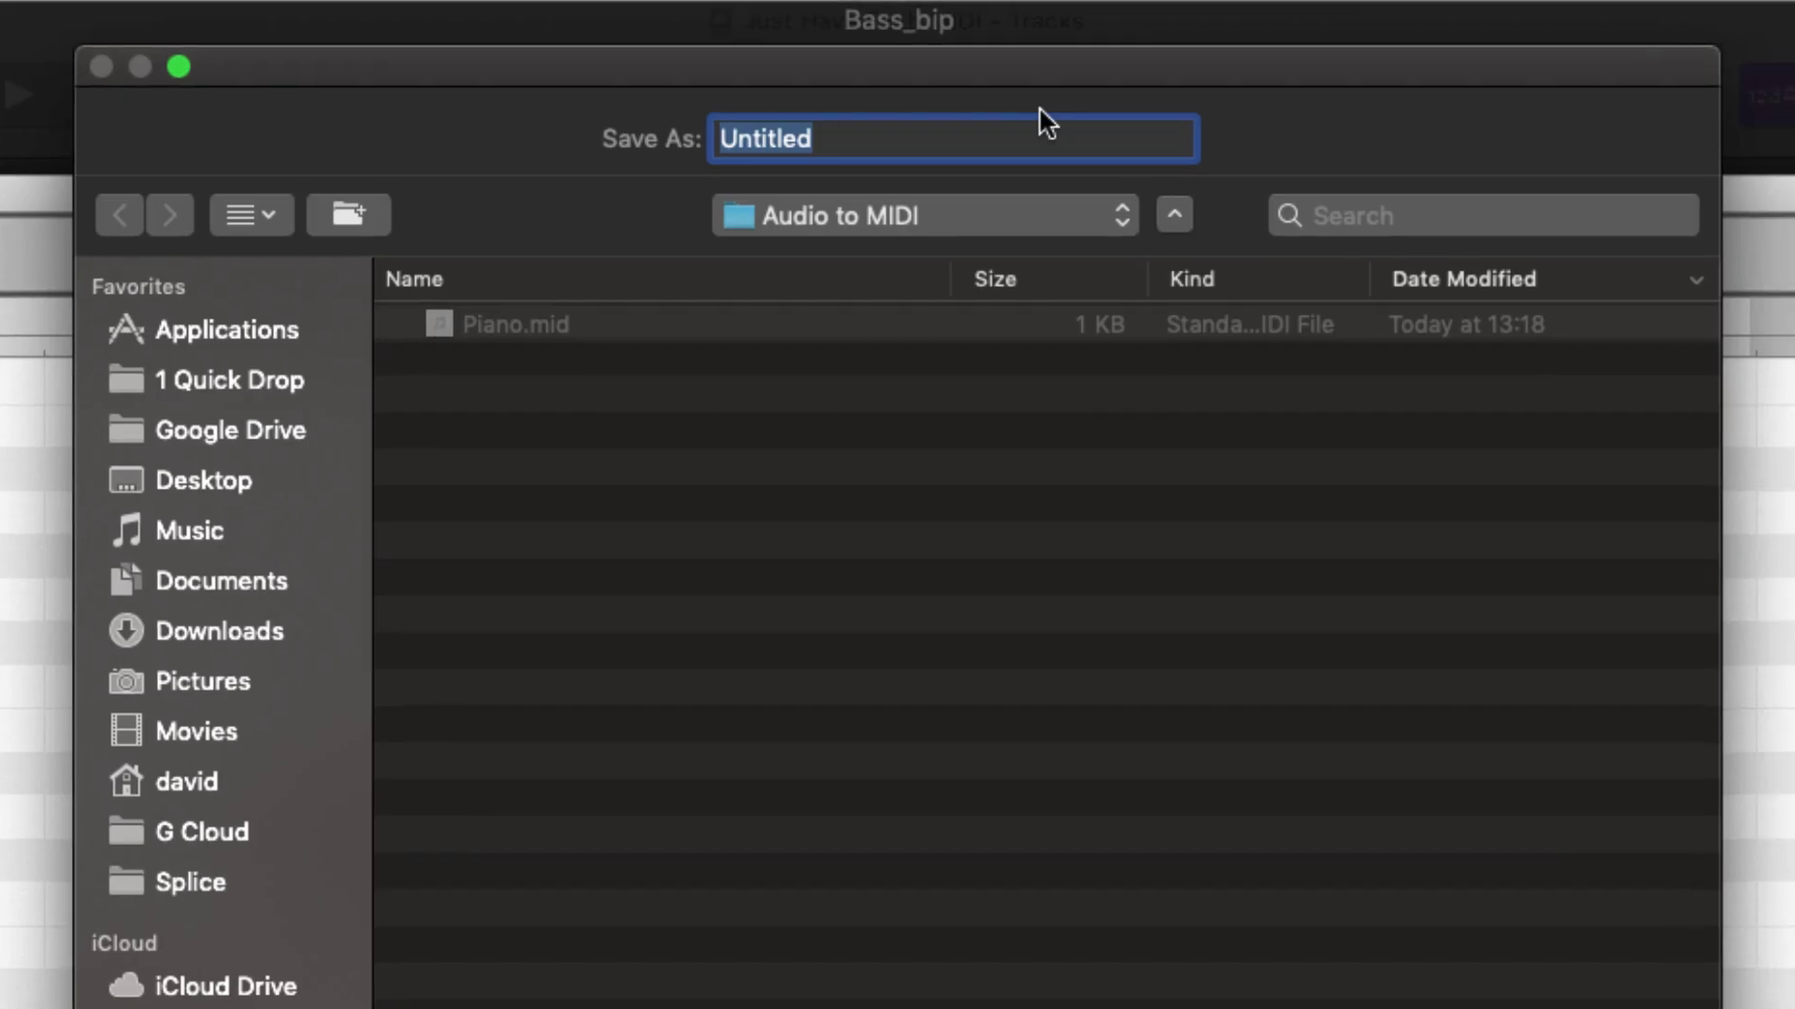
type("Bass")
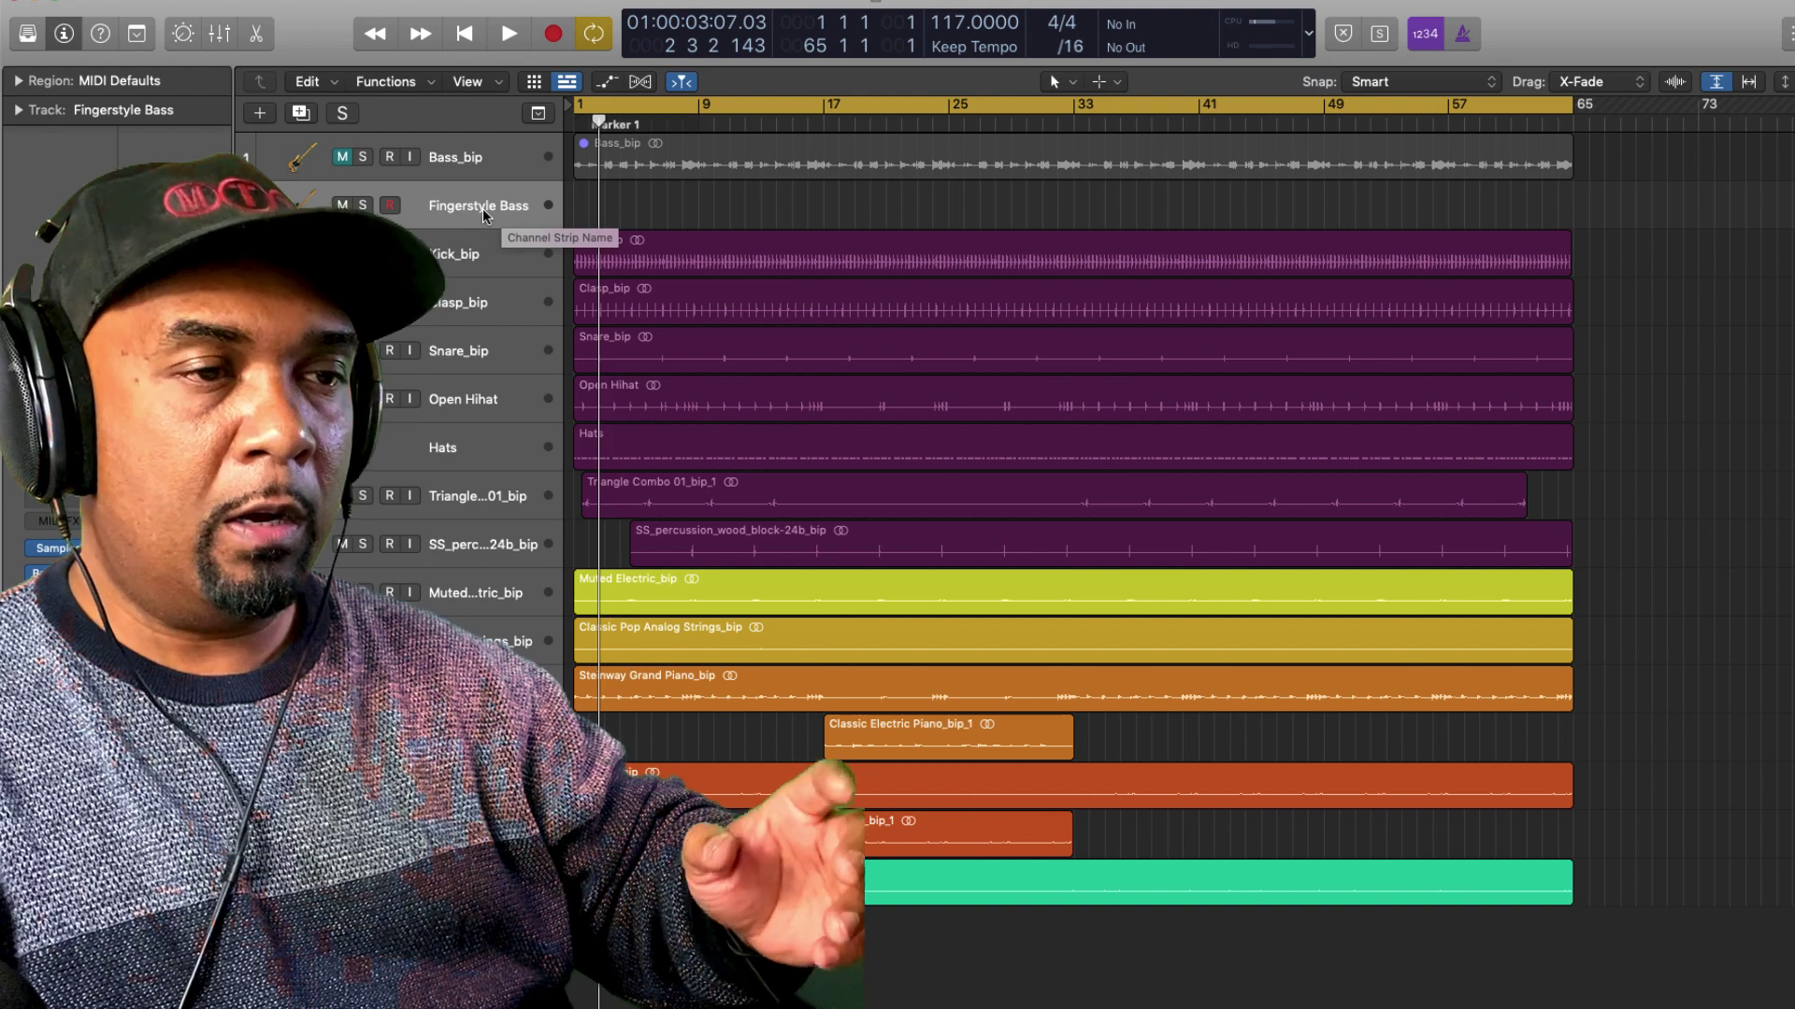
- Import Bass.mid from the Audio to MIDI folder onto the Fingerstyle Bass track and play it with the full mix
key("super+k")
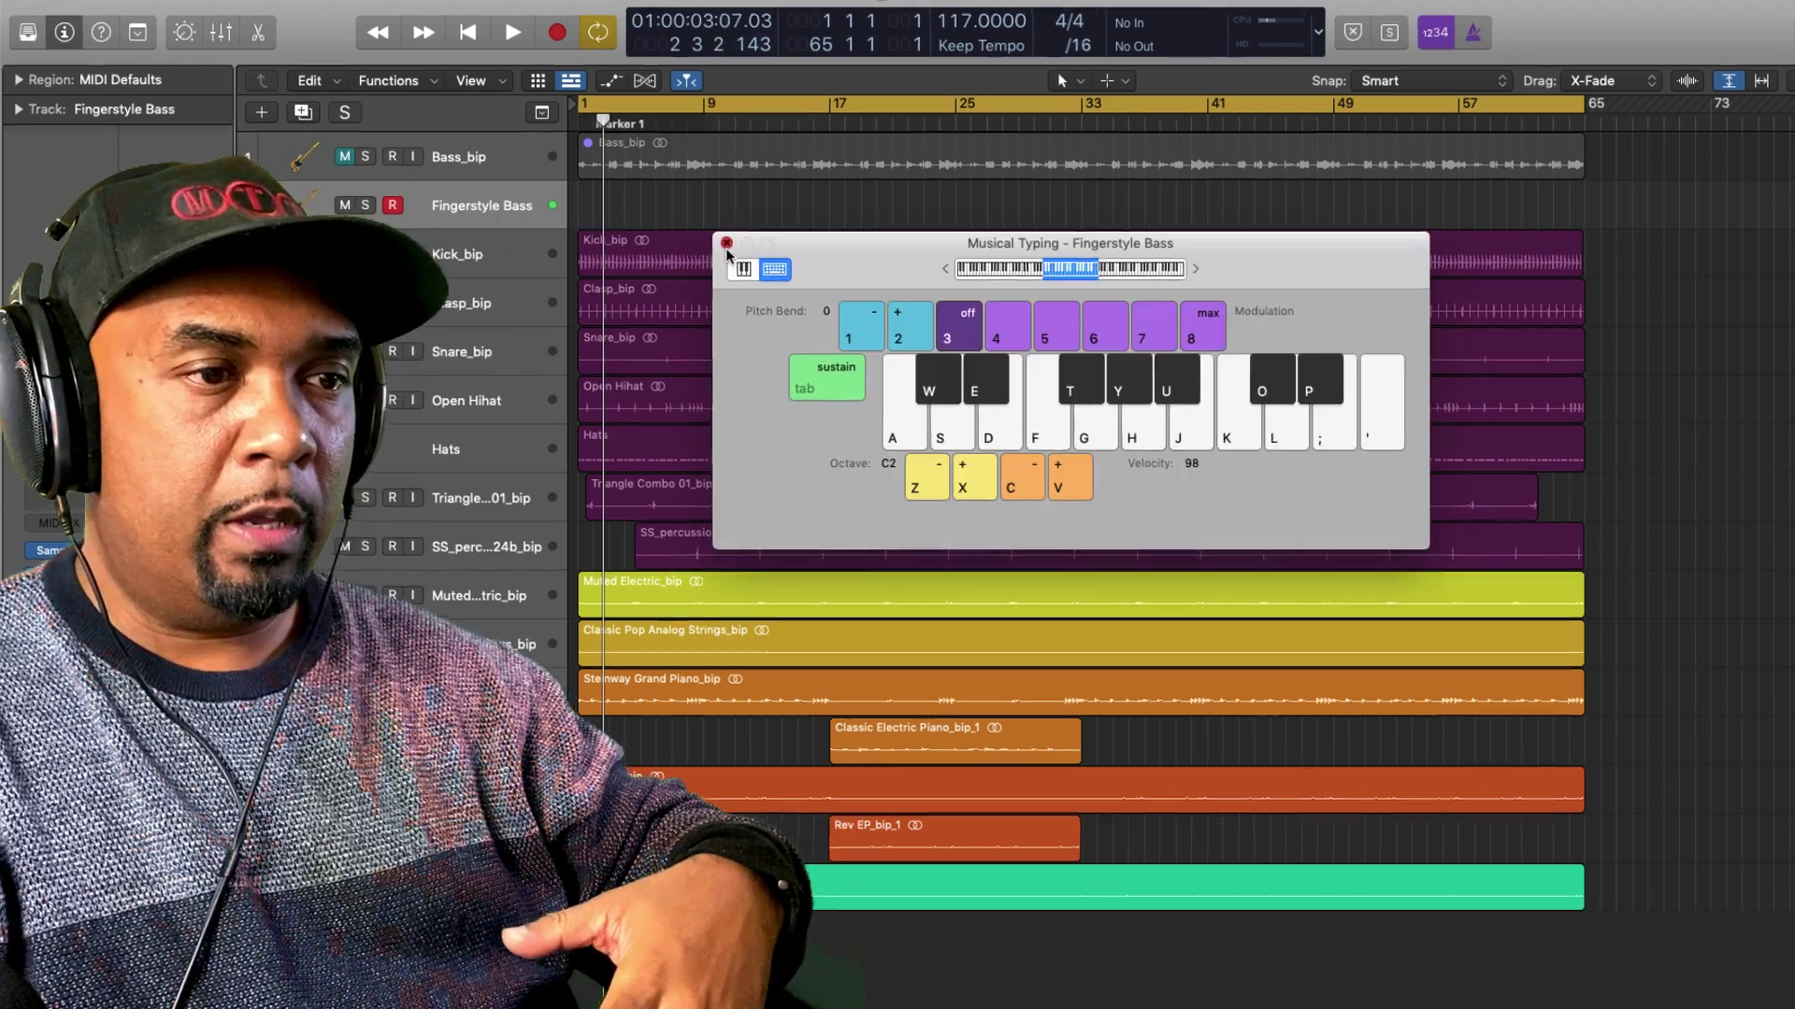
left_click(721, 242)
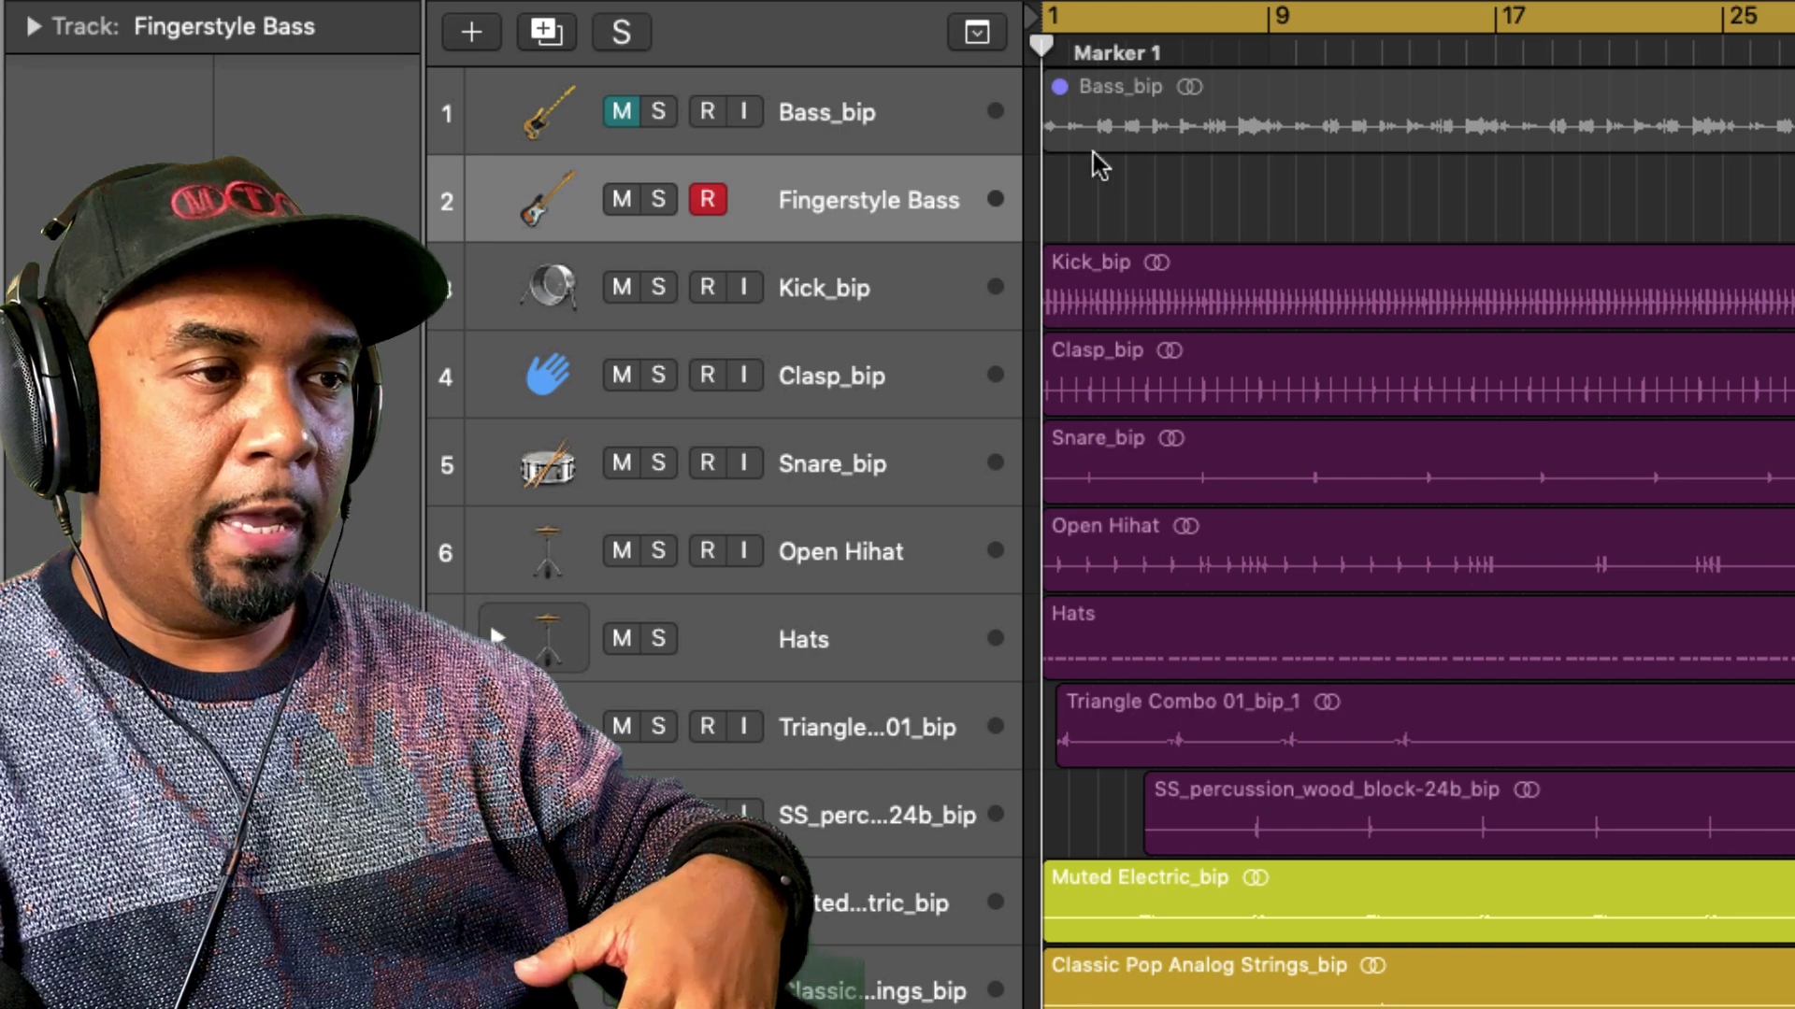
key("super+i")
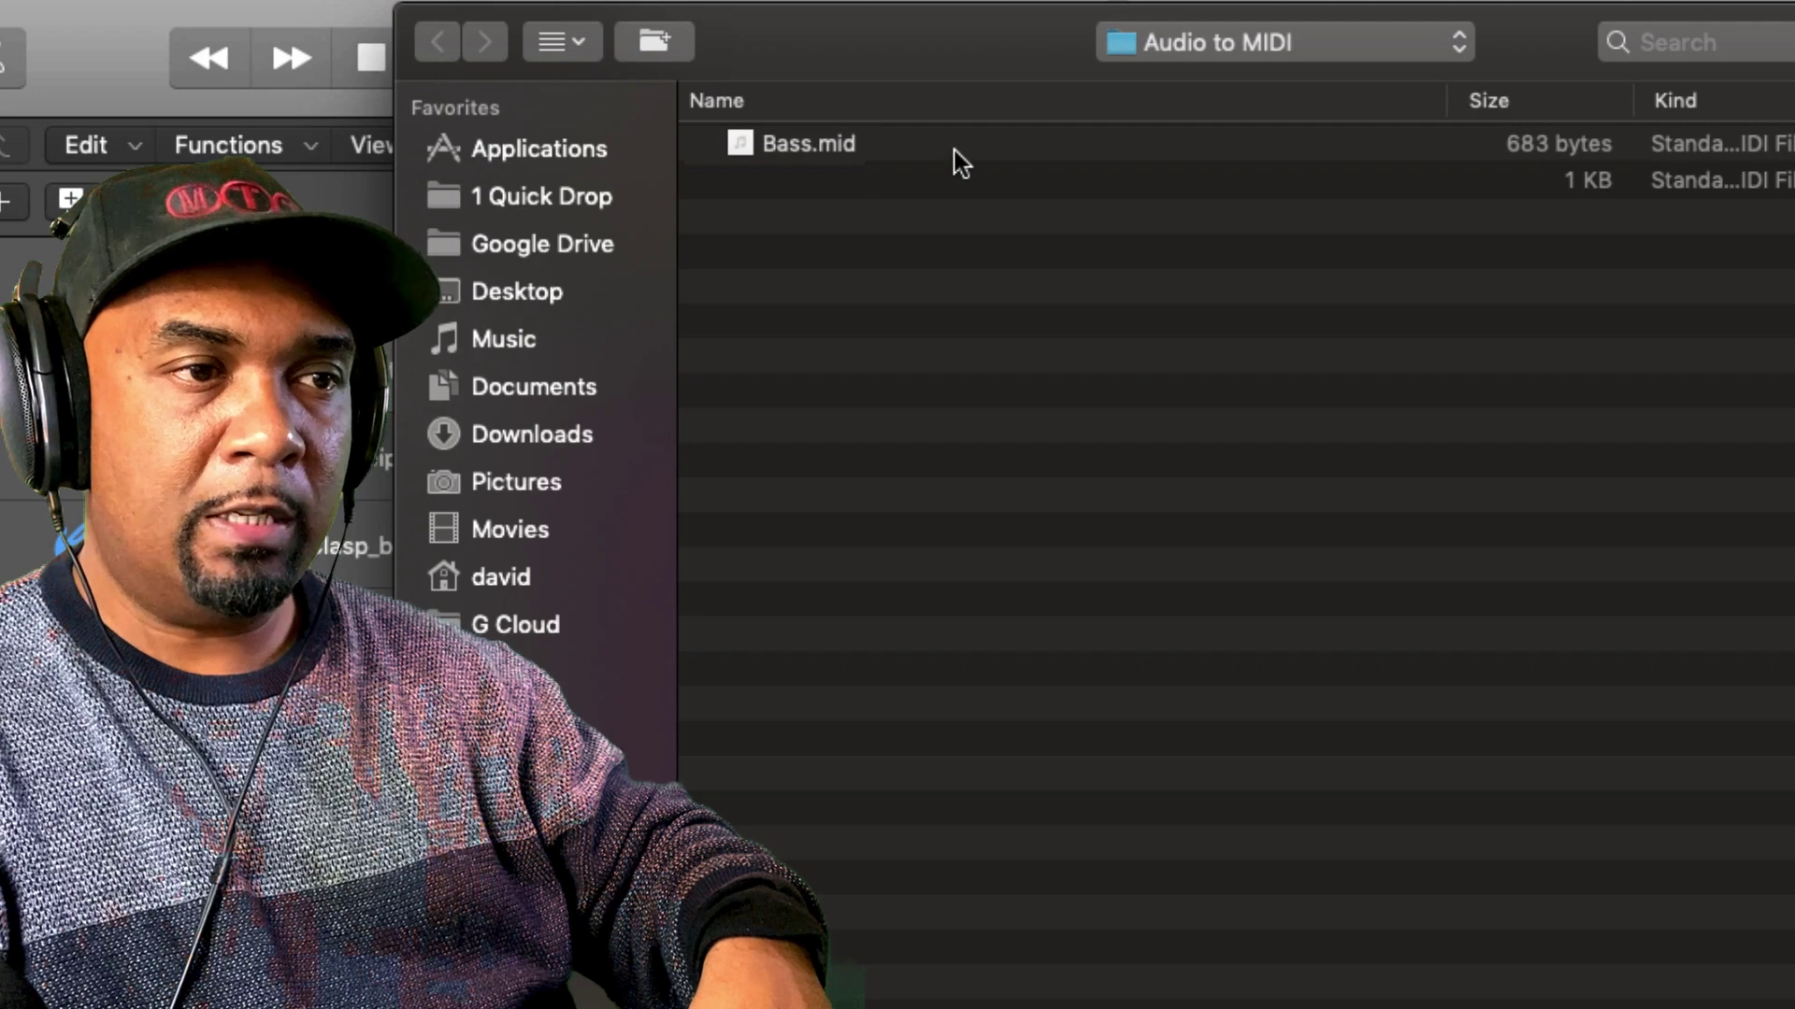
left_click(951, 155)
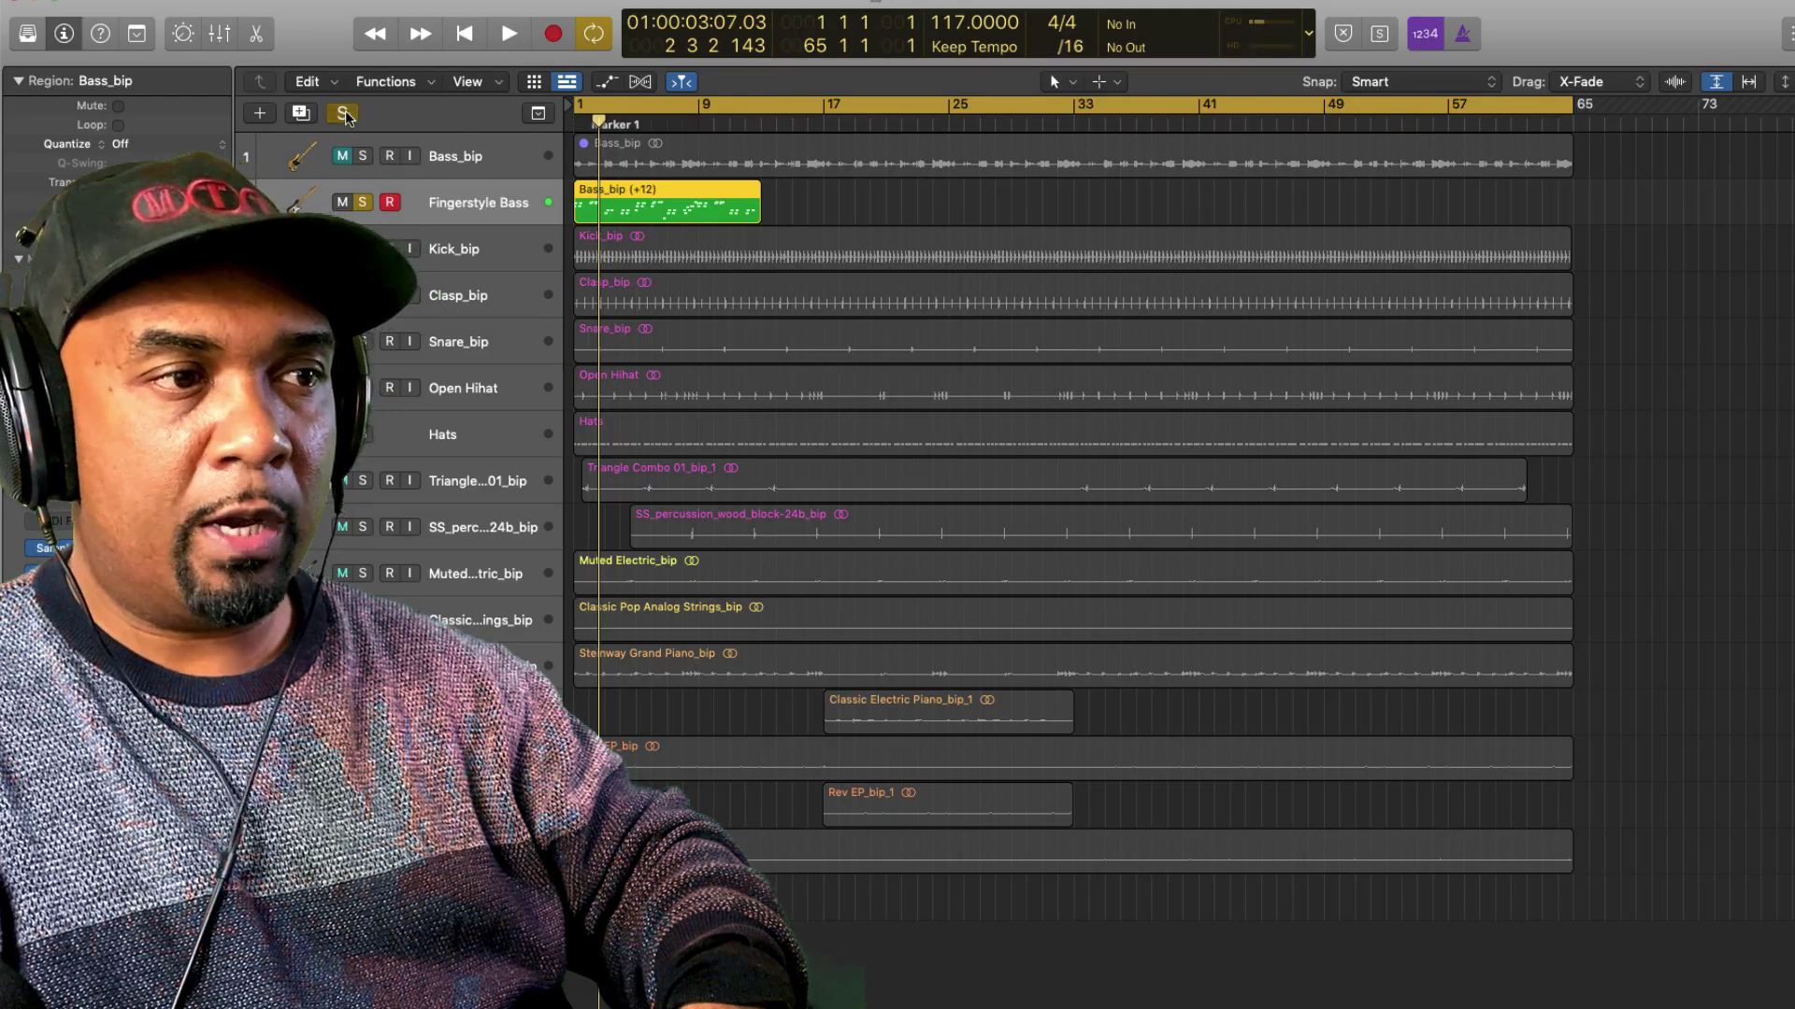
left_click(345, 115)
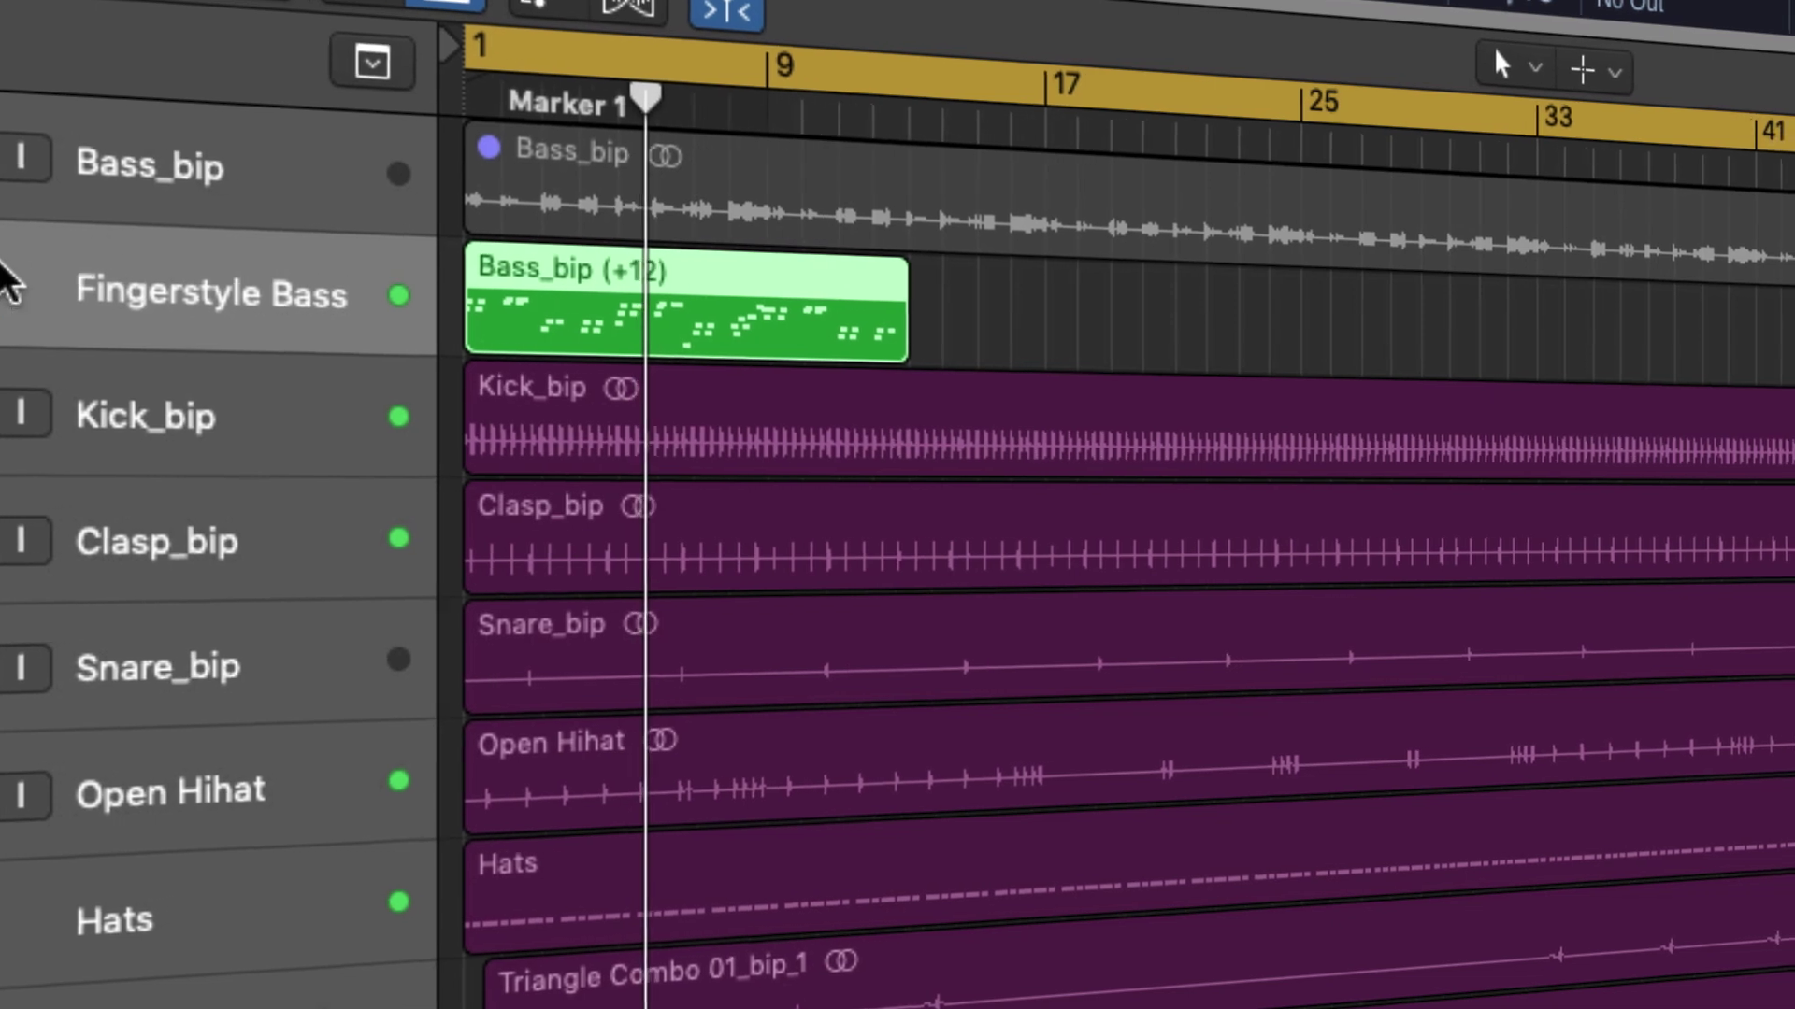
- Solo the Bass_bip MIDI region and examine its notes in an enlarged Piano Roll from about bar 5
key("ctrl+s")
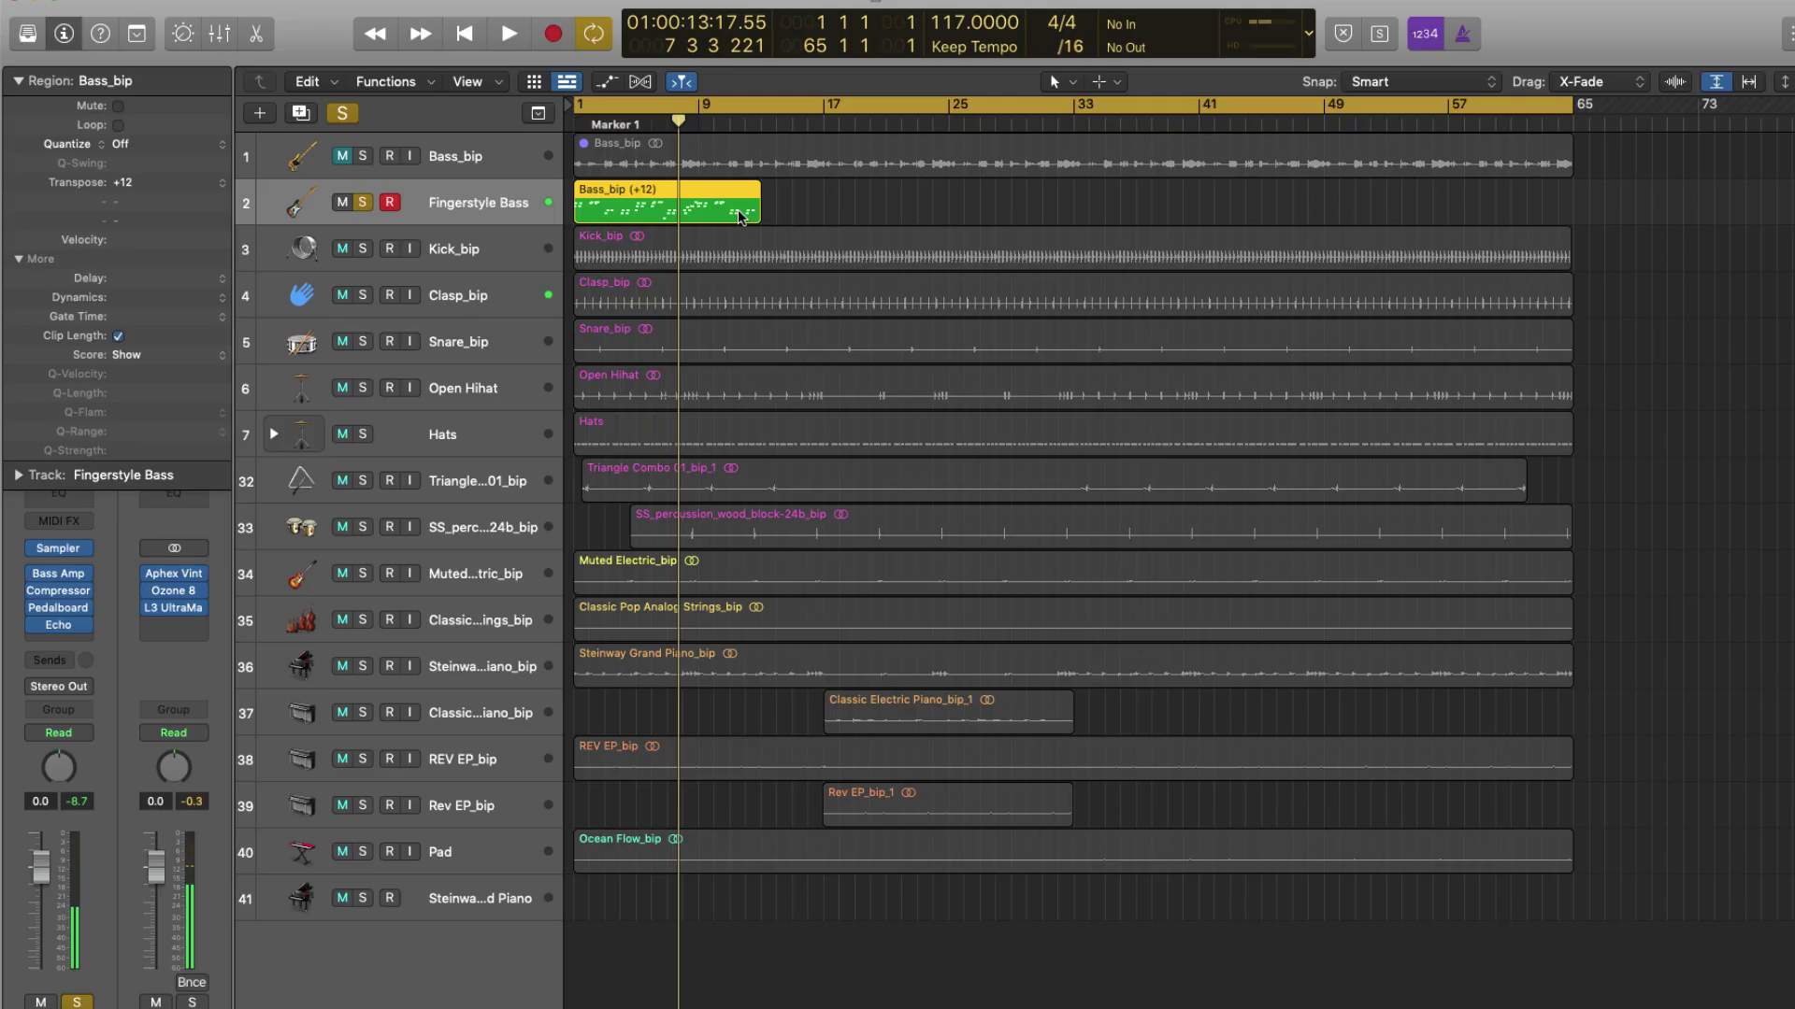
key("p")
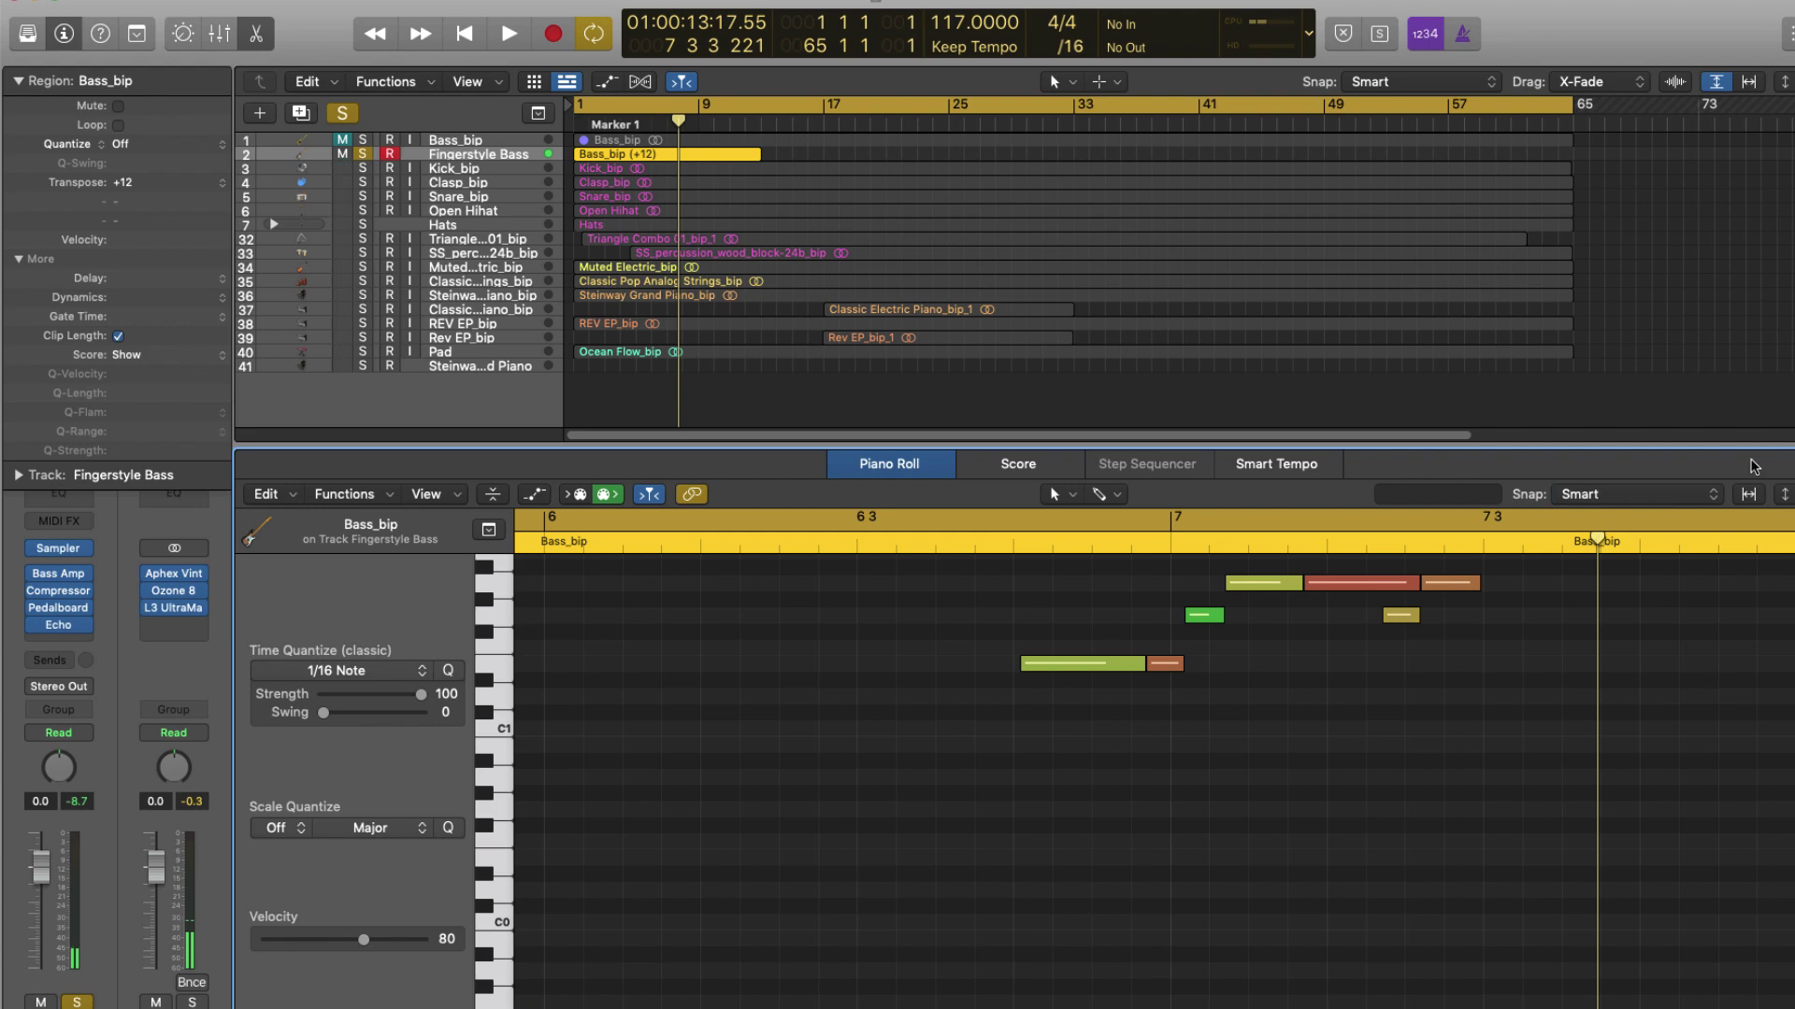
left_click_drag(1737, 446, 1736, 344)
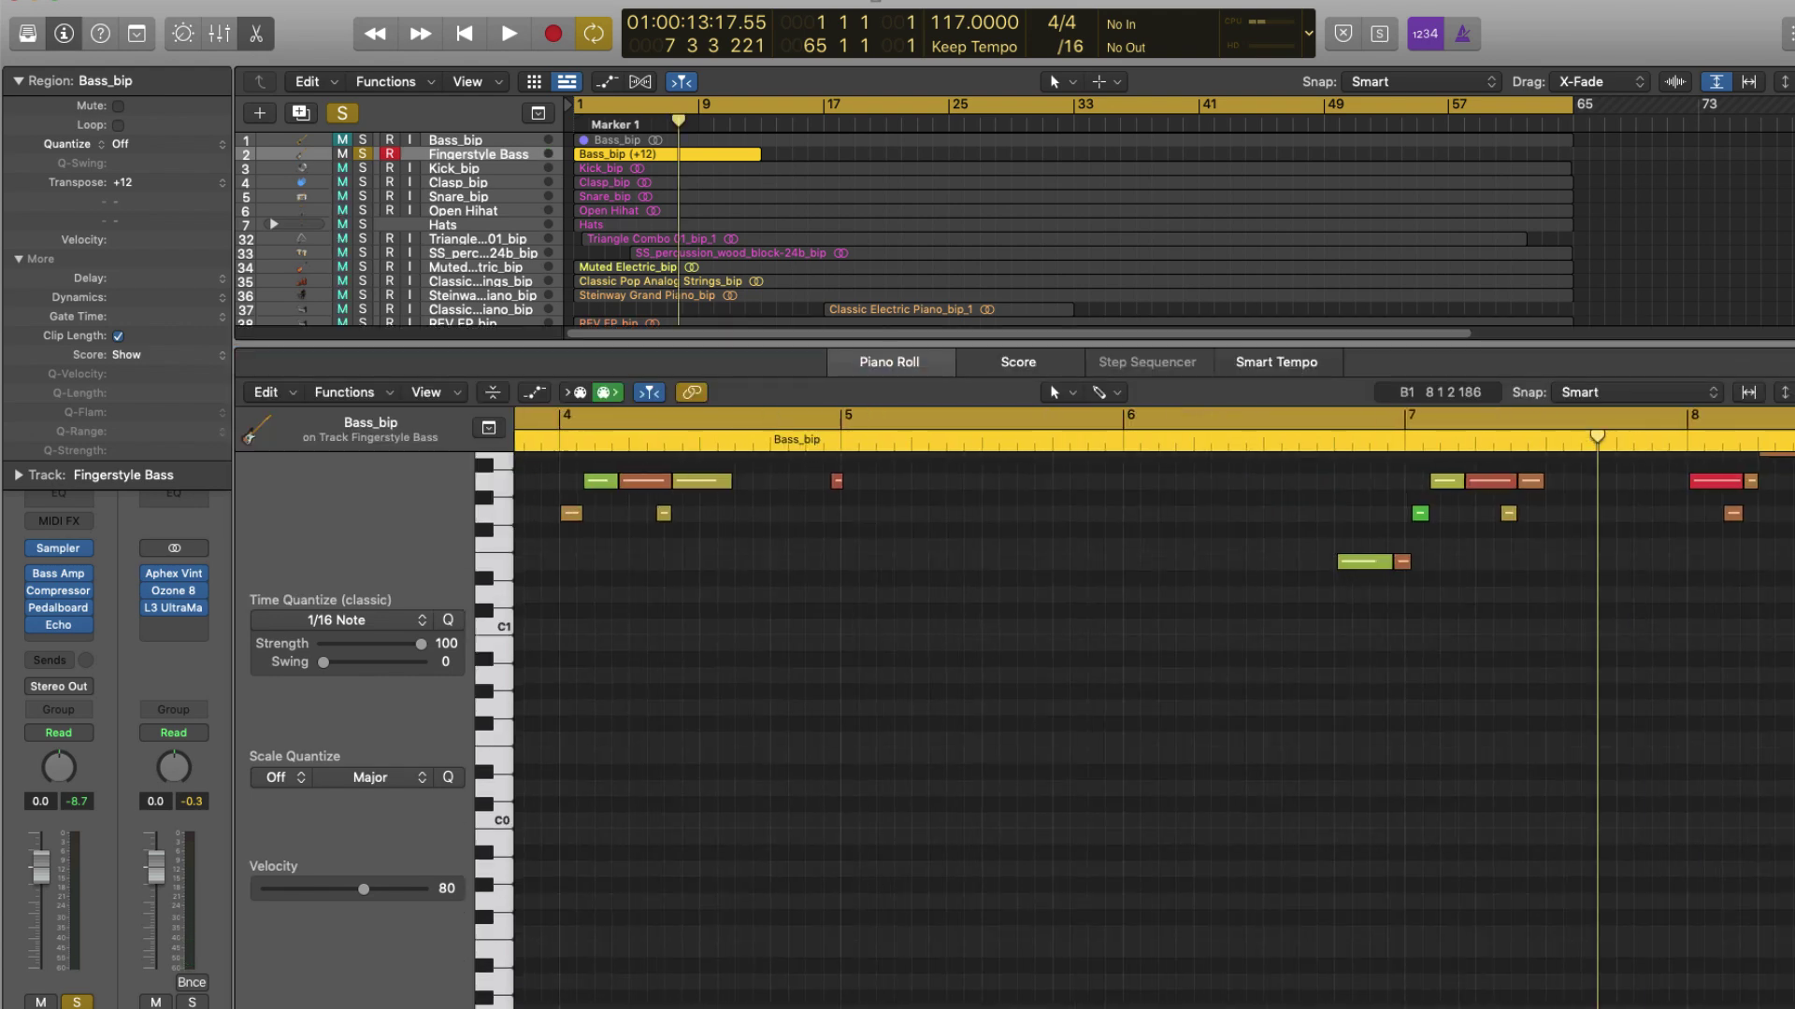
key("super+Left")
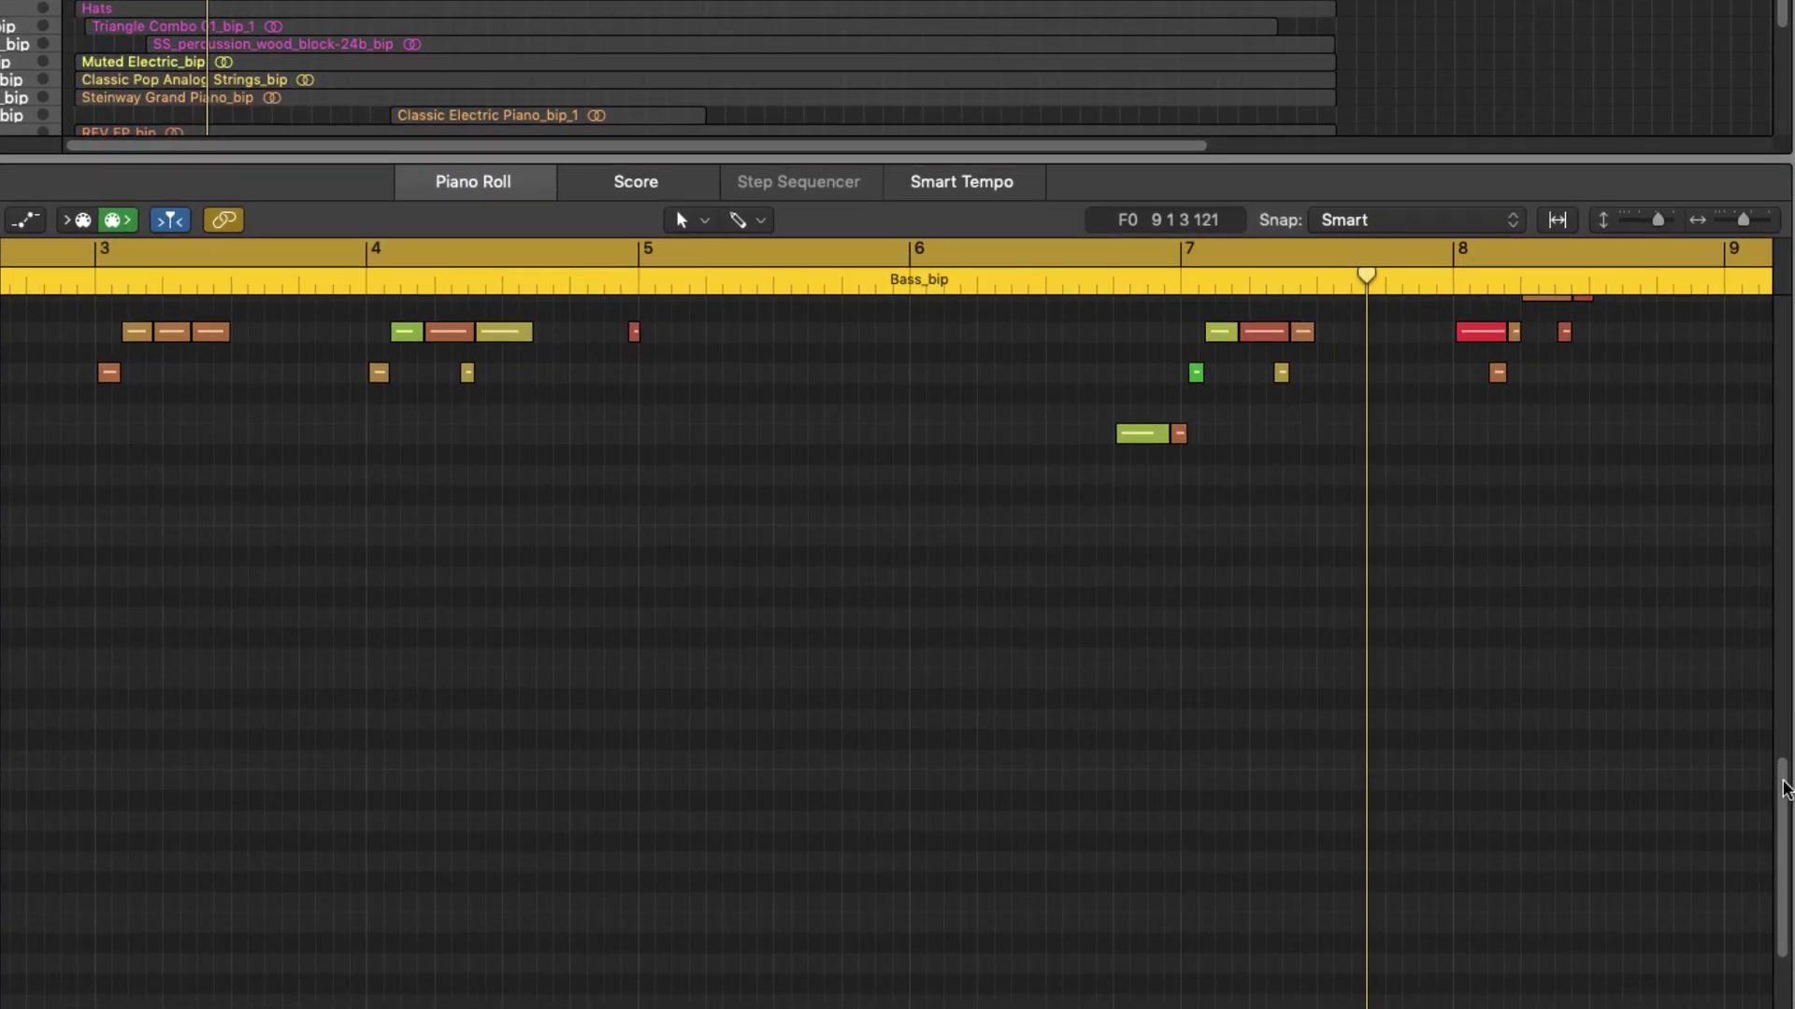
scroll(1784, 788, "up", 6)
left_click(637, 291)
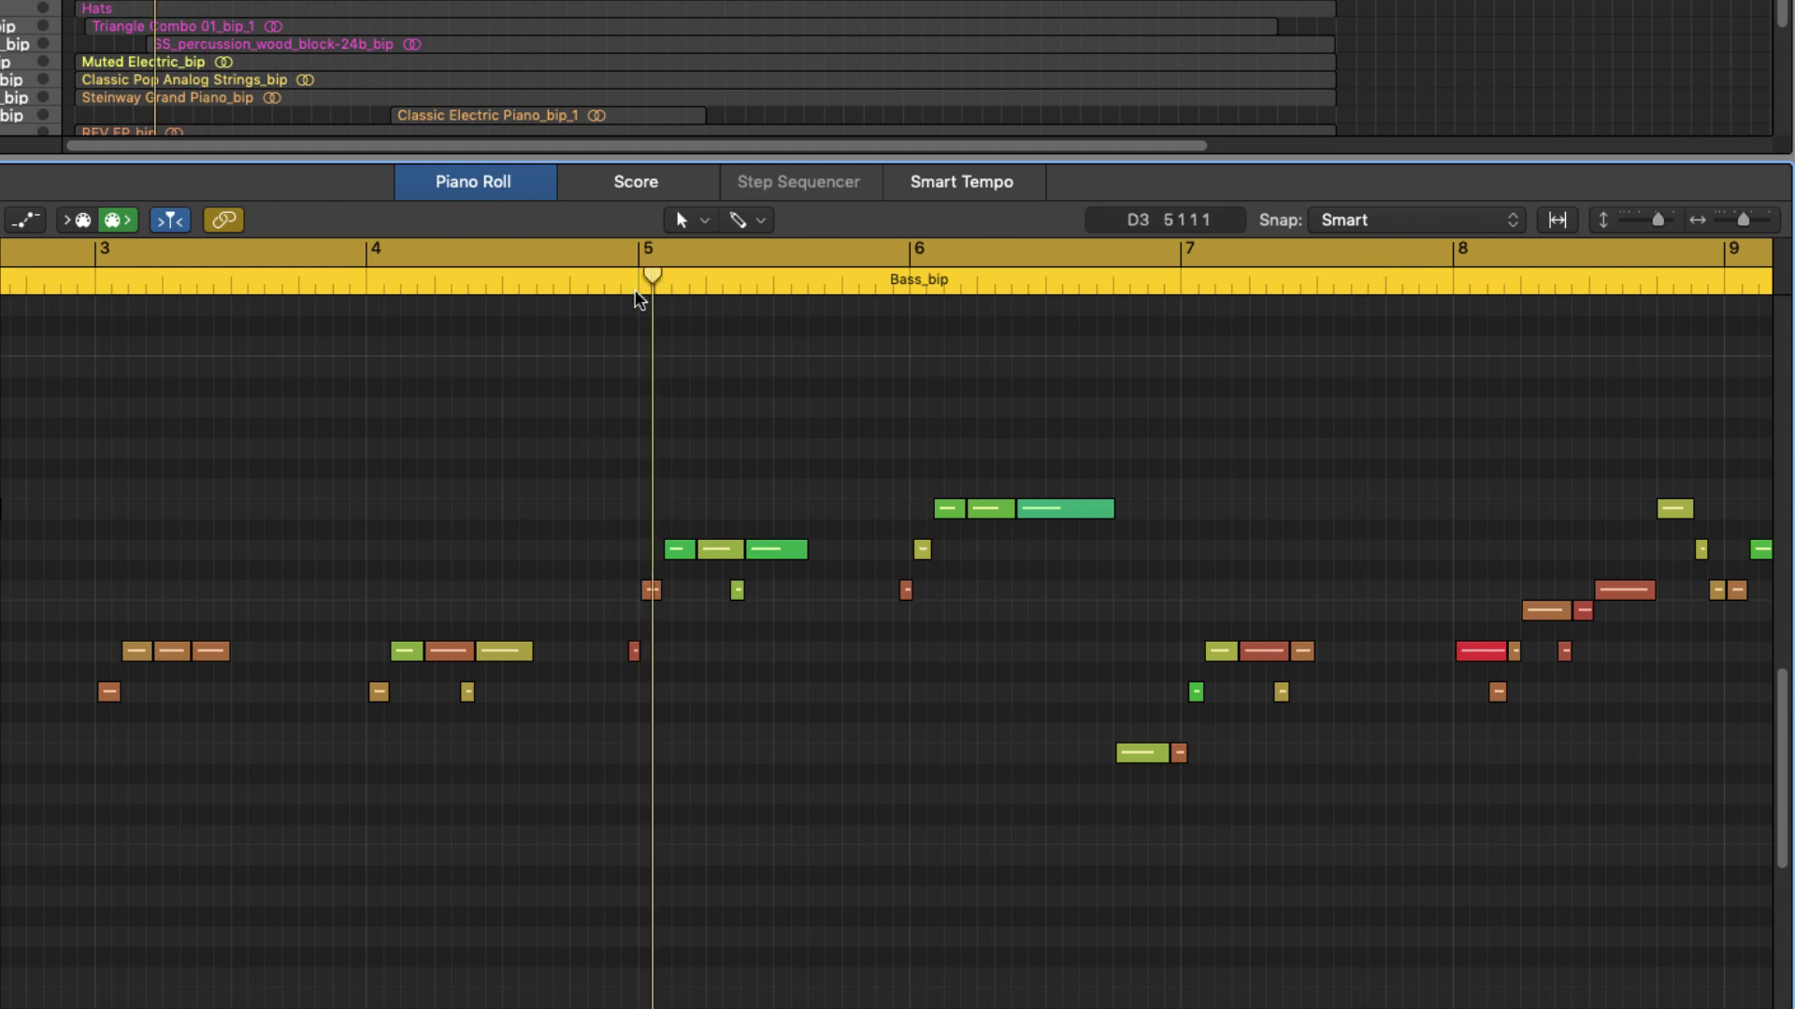
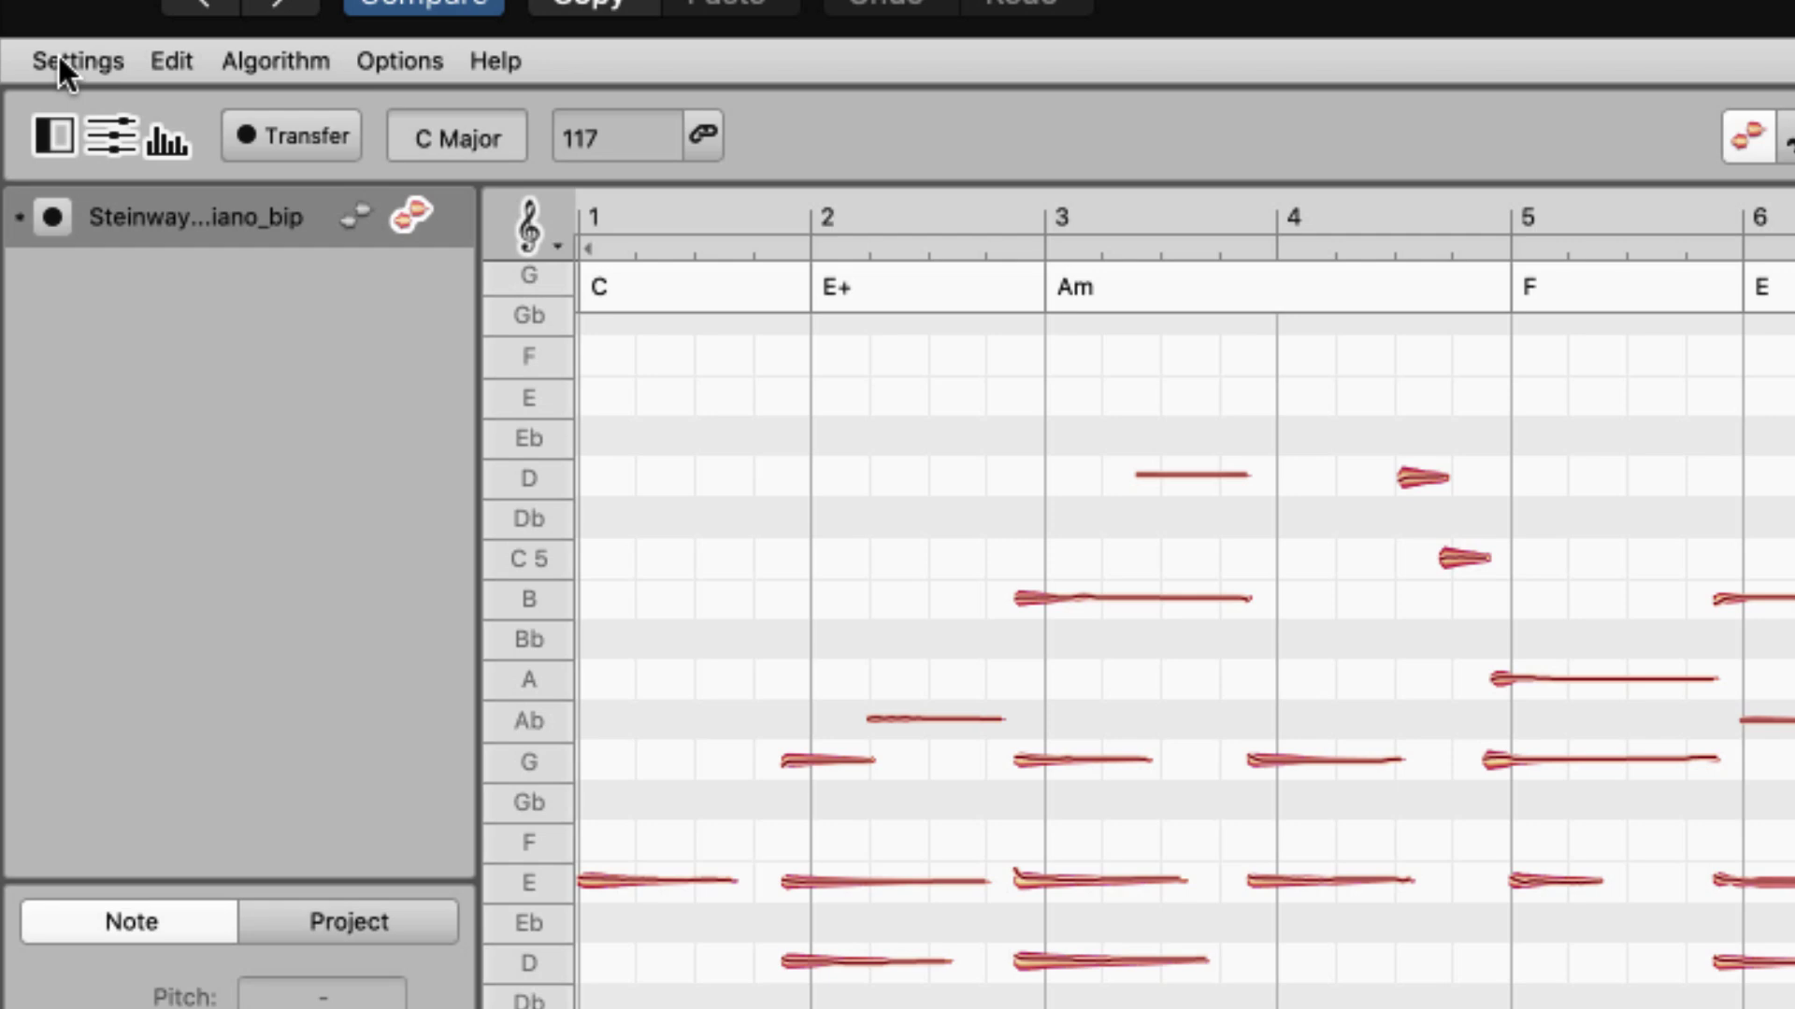
- Save the Steinway Grand Piano_bip notes from Melodyne as a MIDI file named Piano in the Audio to MIDI folder
left_click(66, 58)
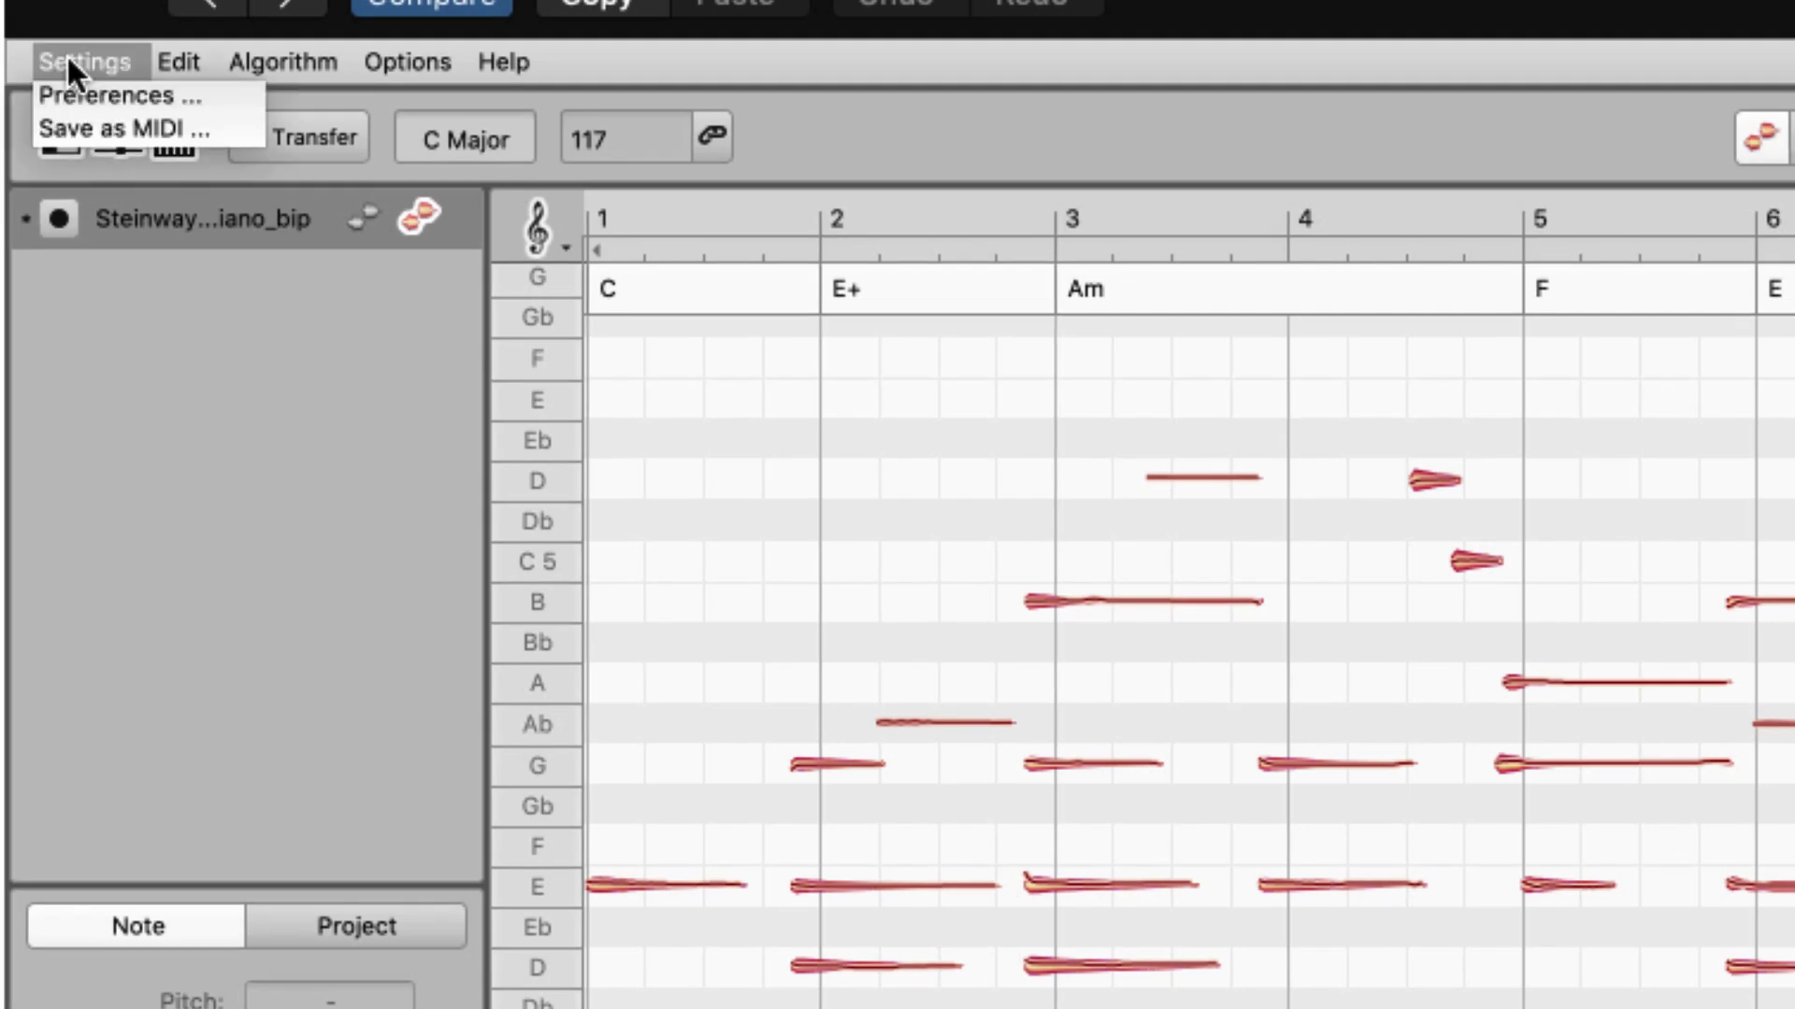
left_click(144, 127)
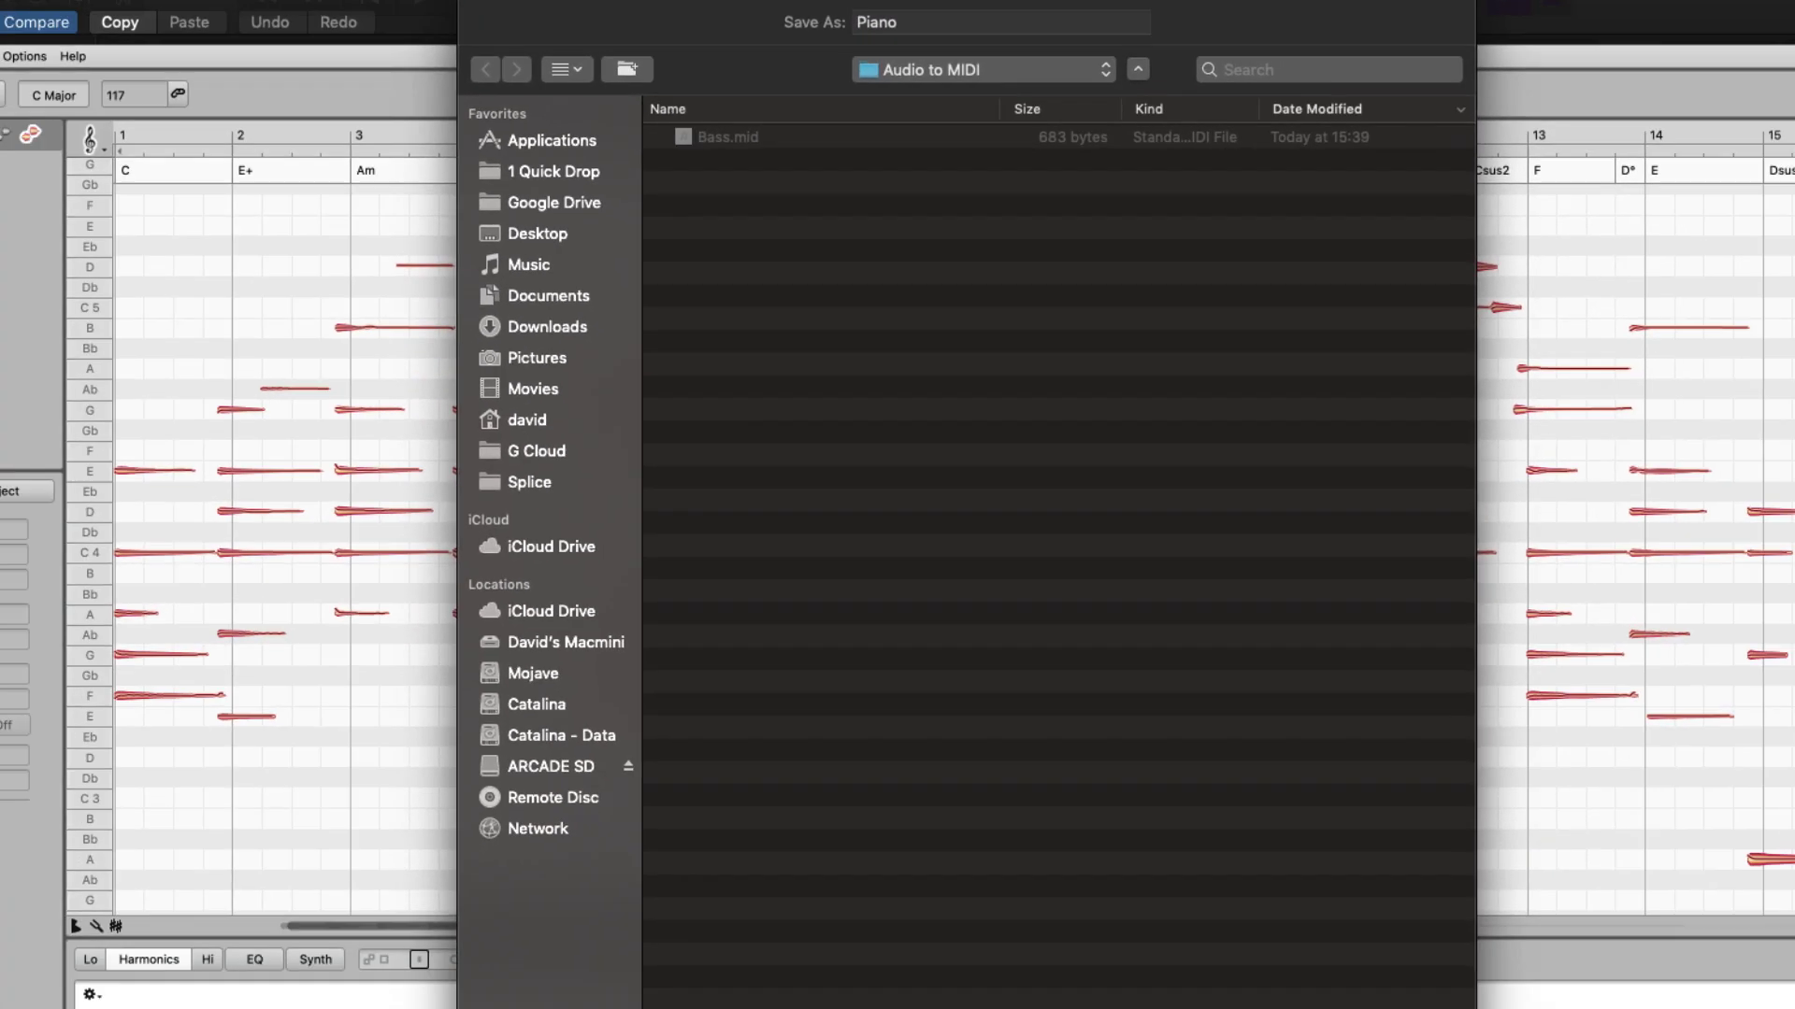
key("Return")
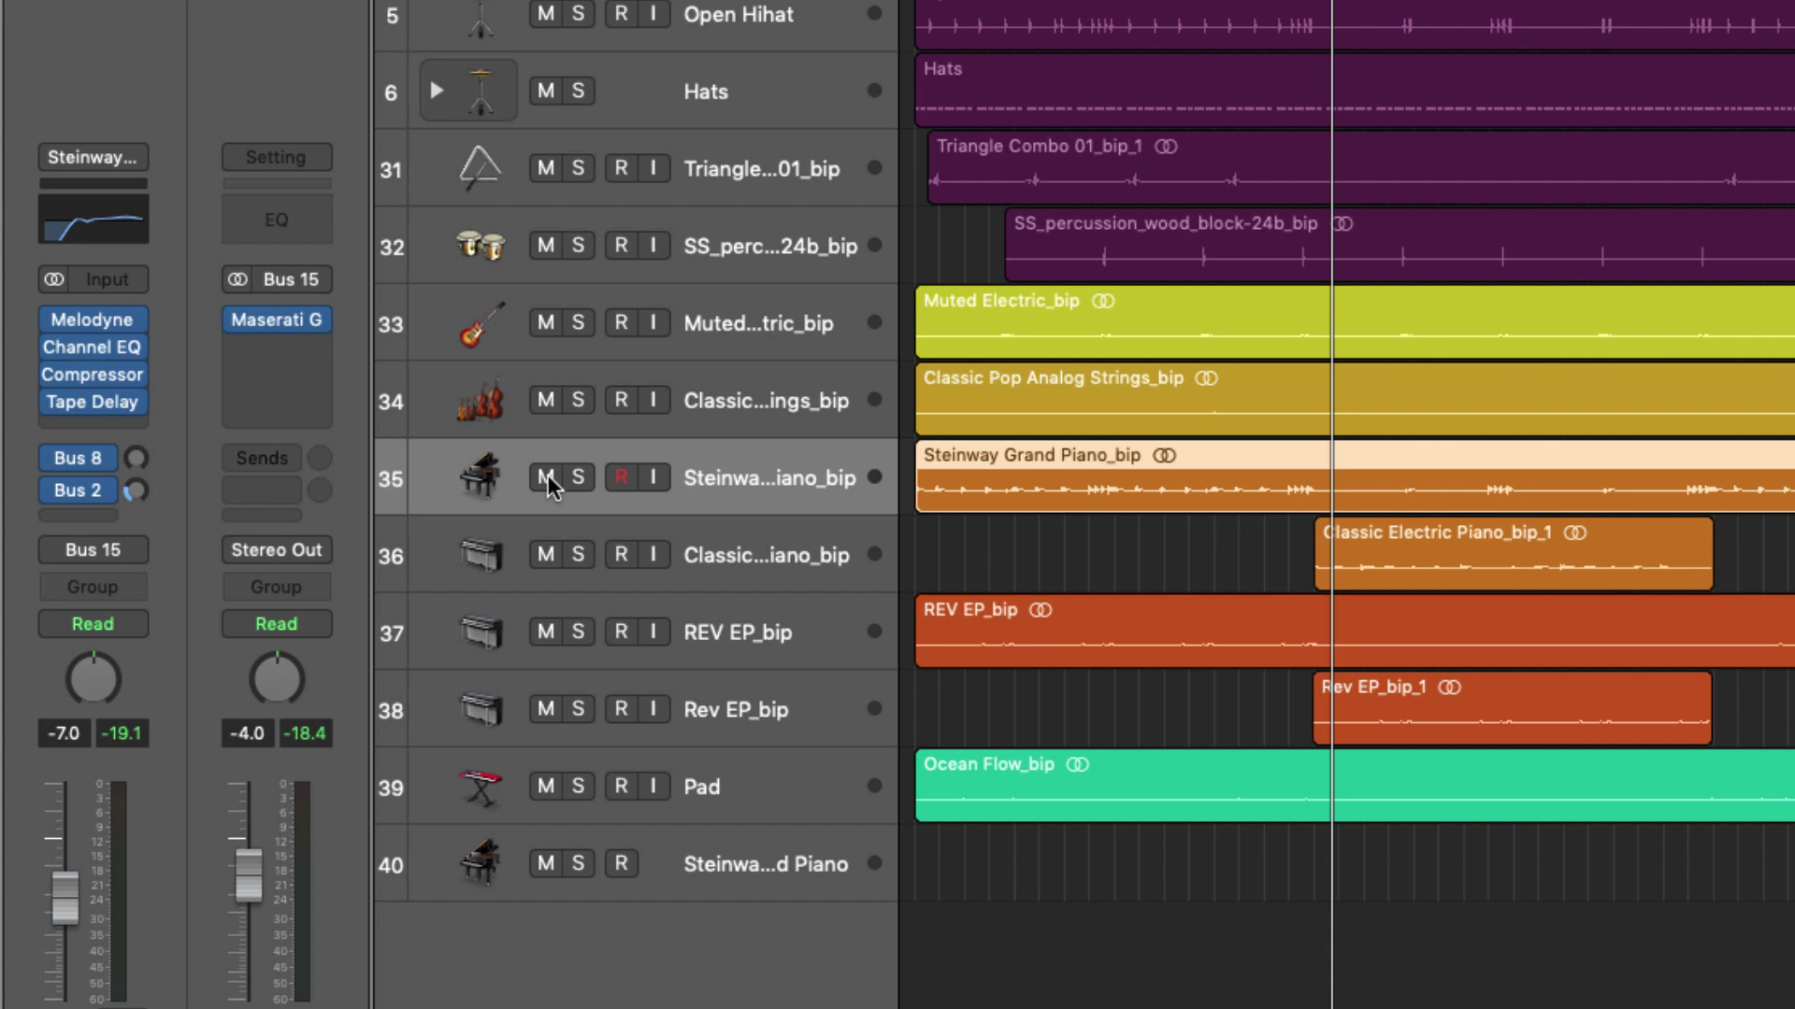
- Mute the Steinway Grand Piano_bip audio track and move the empty Steinway Grand Piano instrument track directly below it
left_click(352, 595)
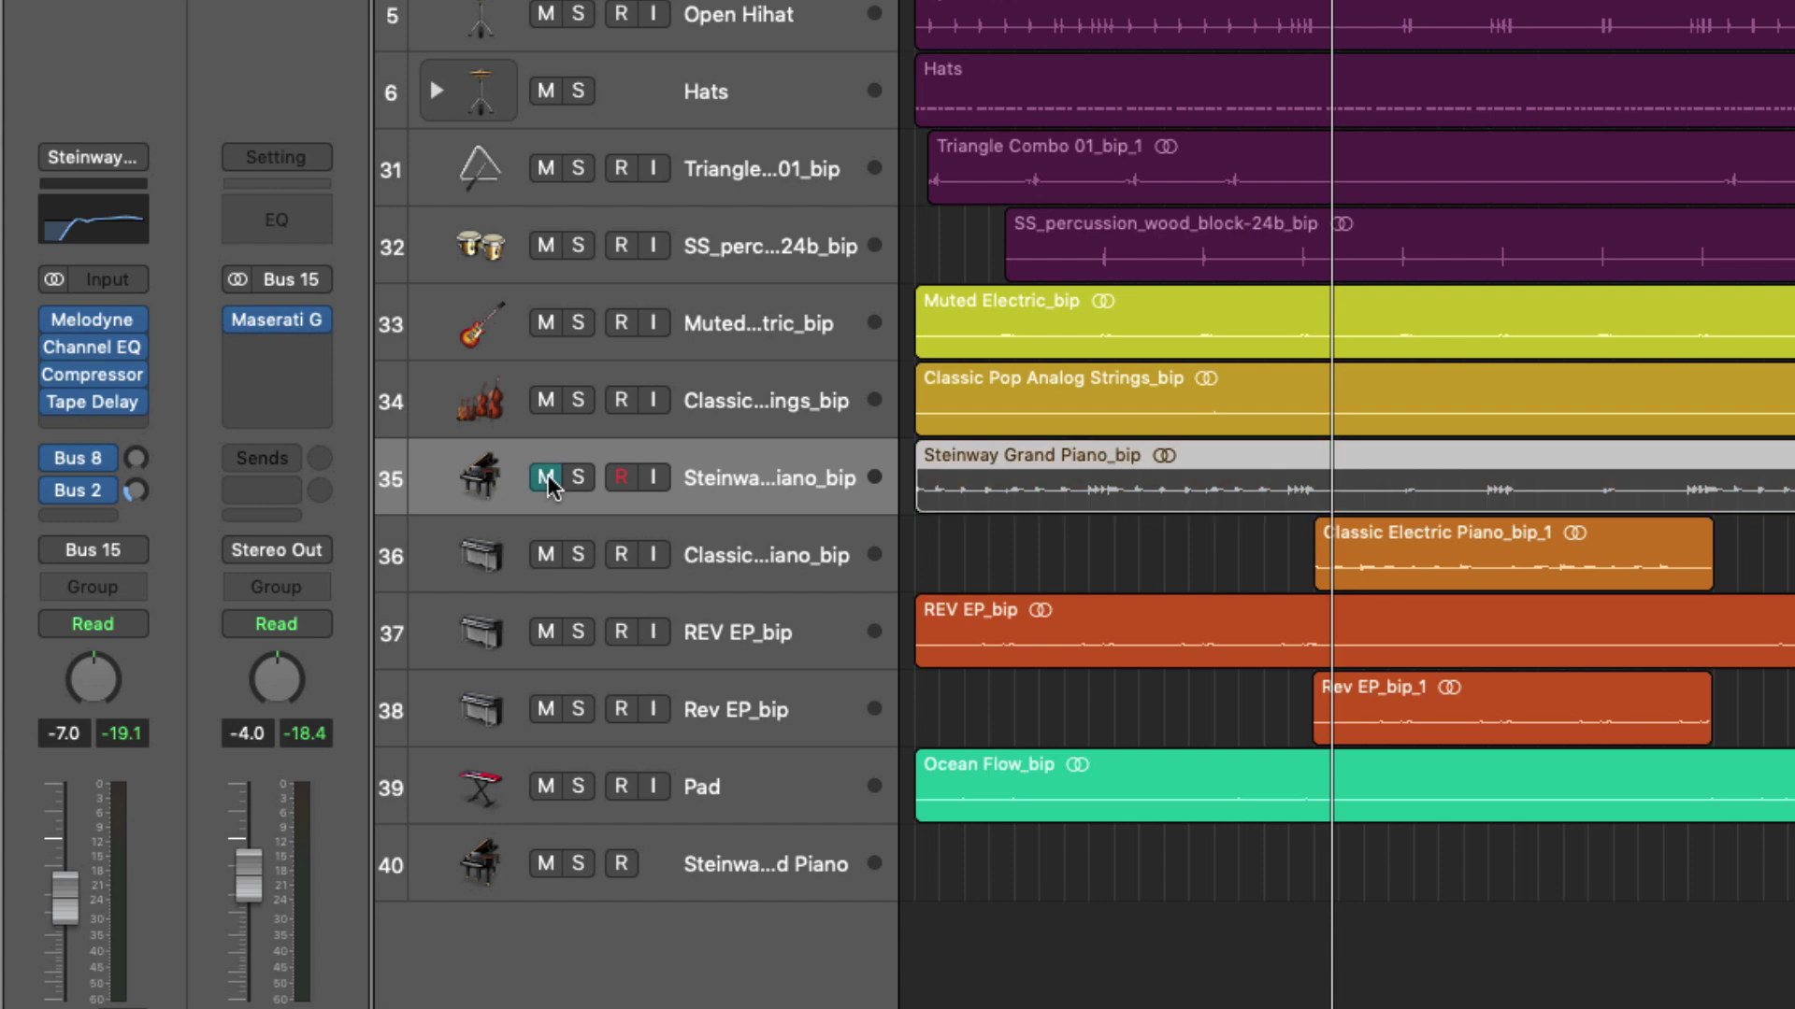
left_click(775, 865)
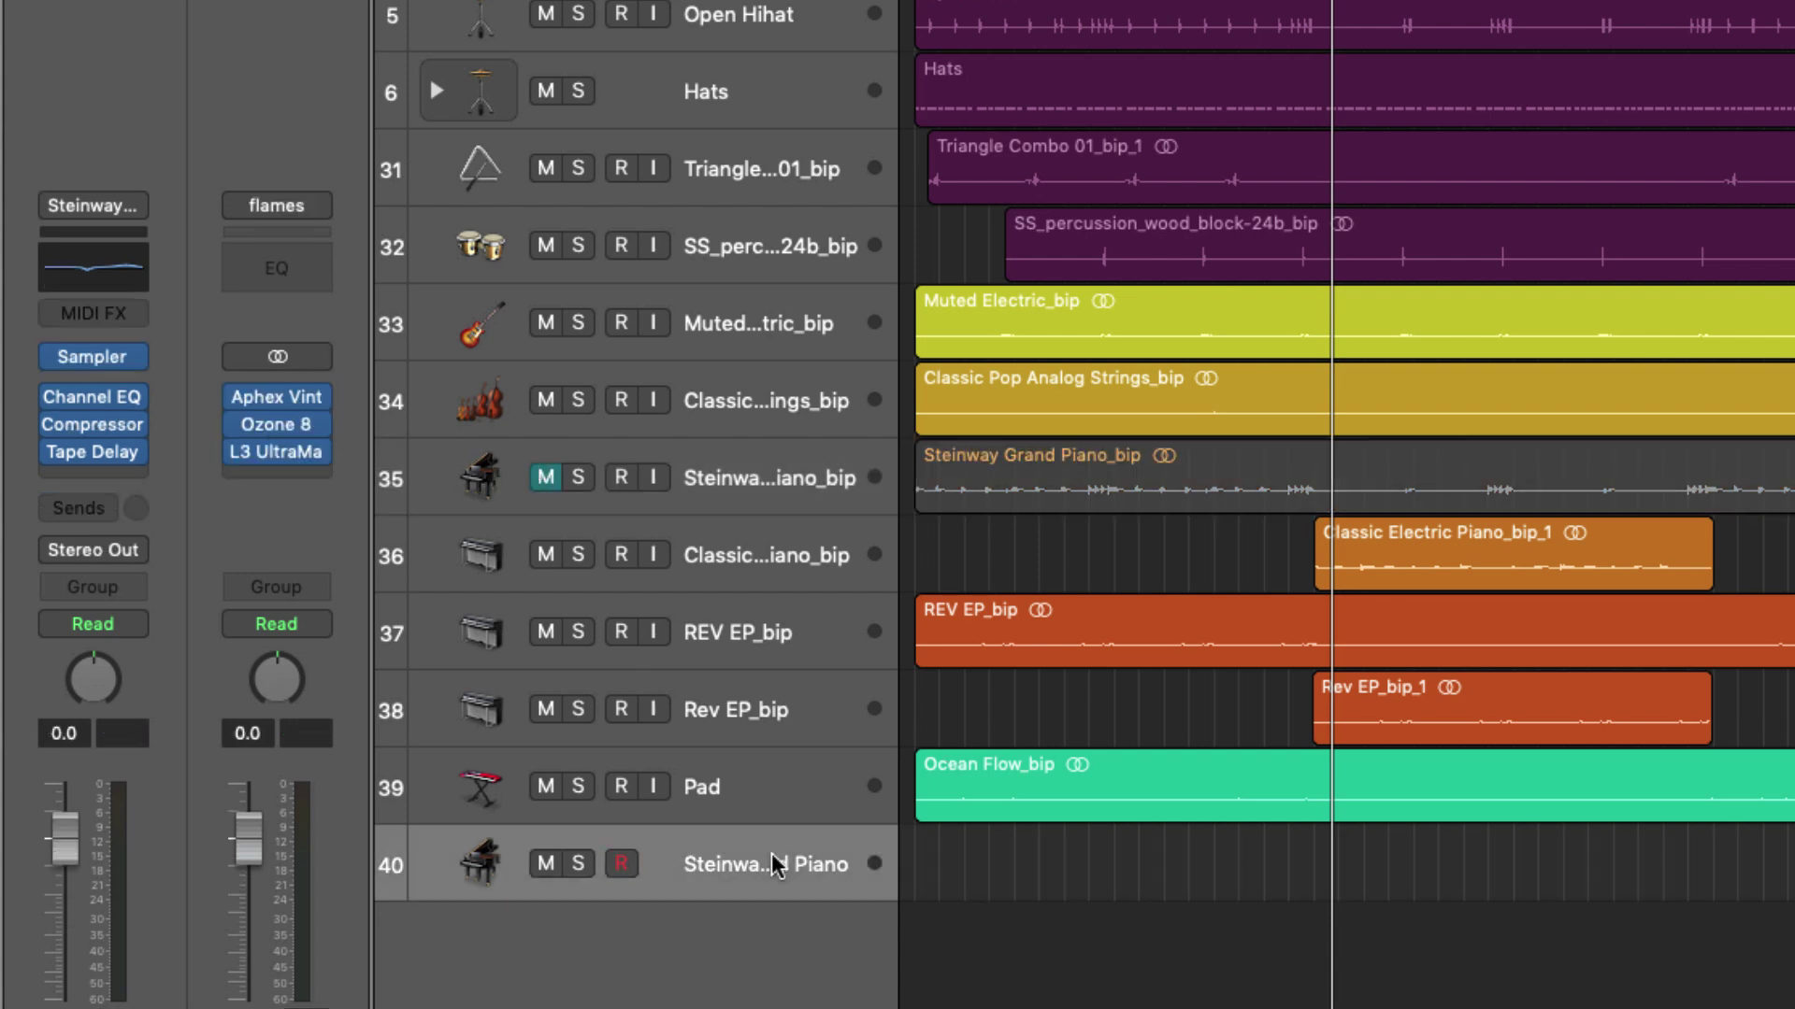
left_click_drag(750, 857, 961, 554)
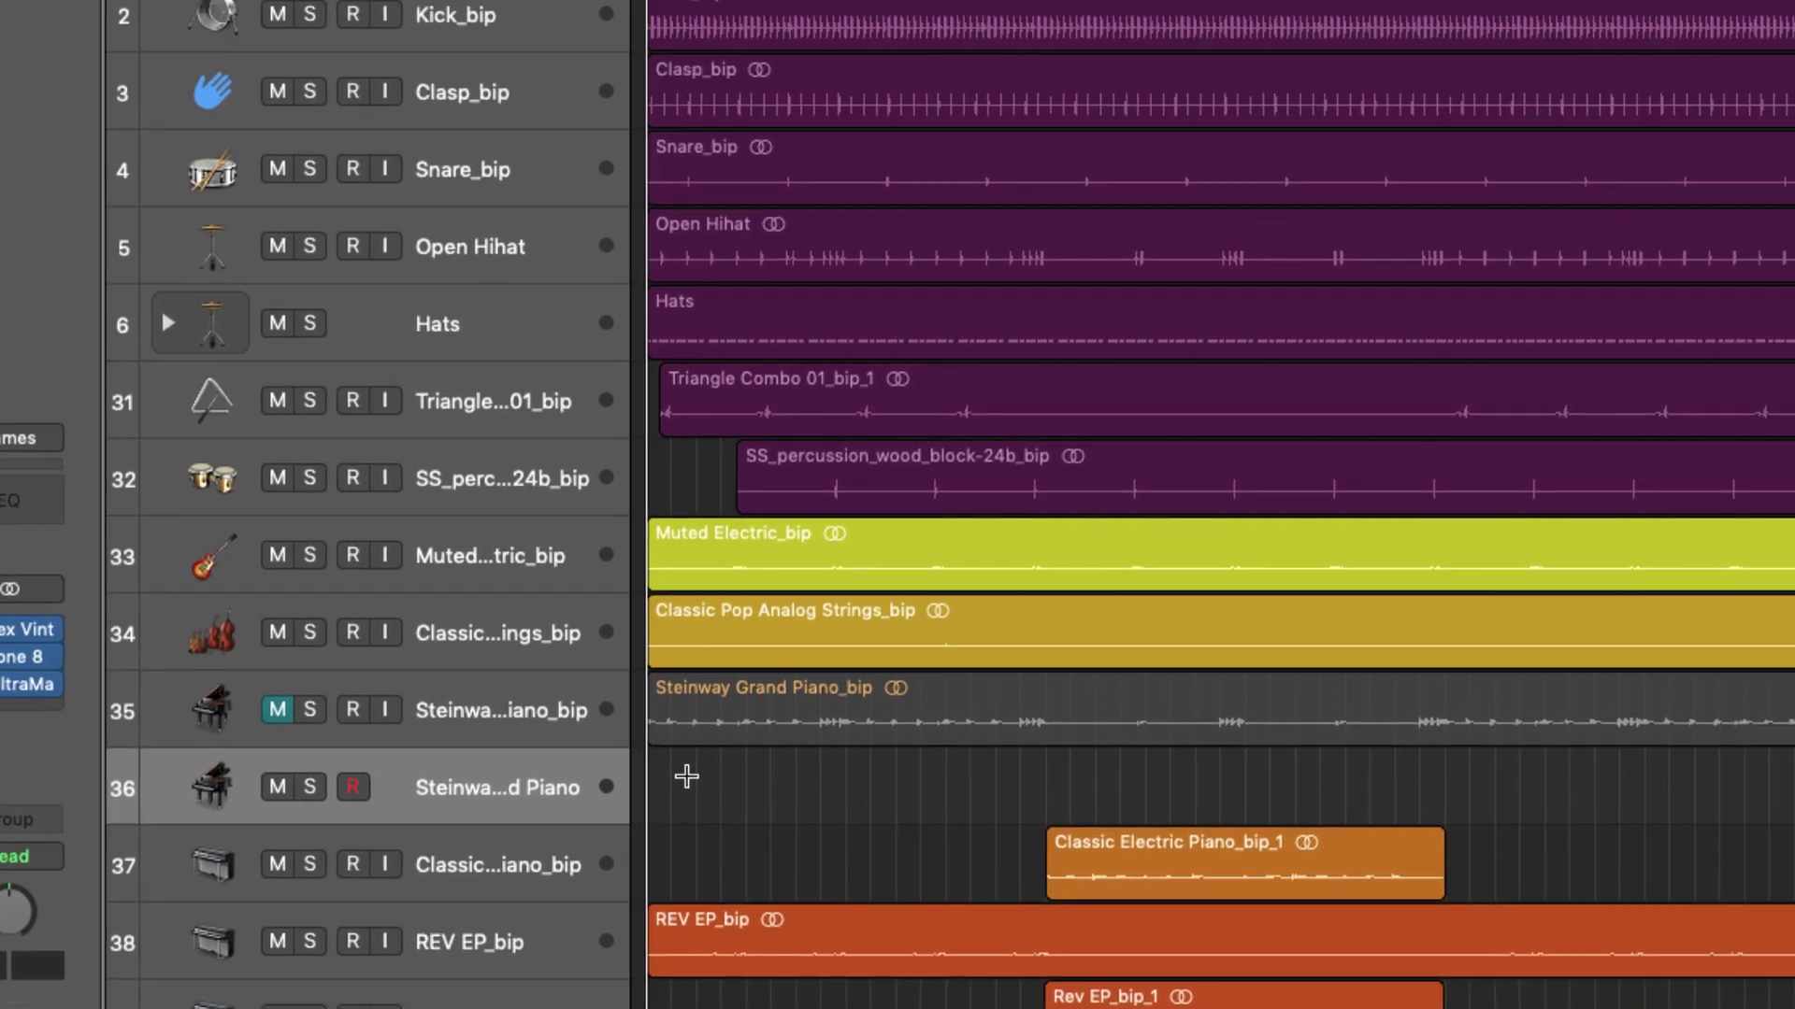
- Import Piano.mid from the Audio to MIDI folder onto the Steinway Grand Piano instrument track
key("super+o")
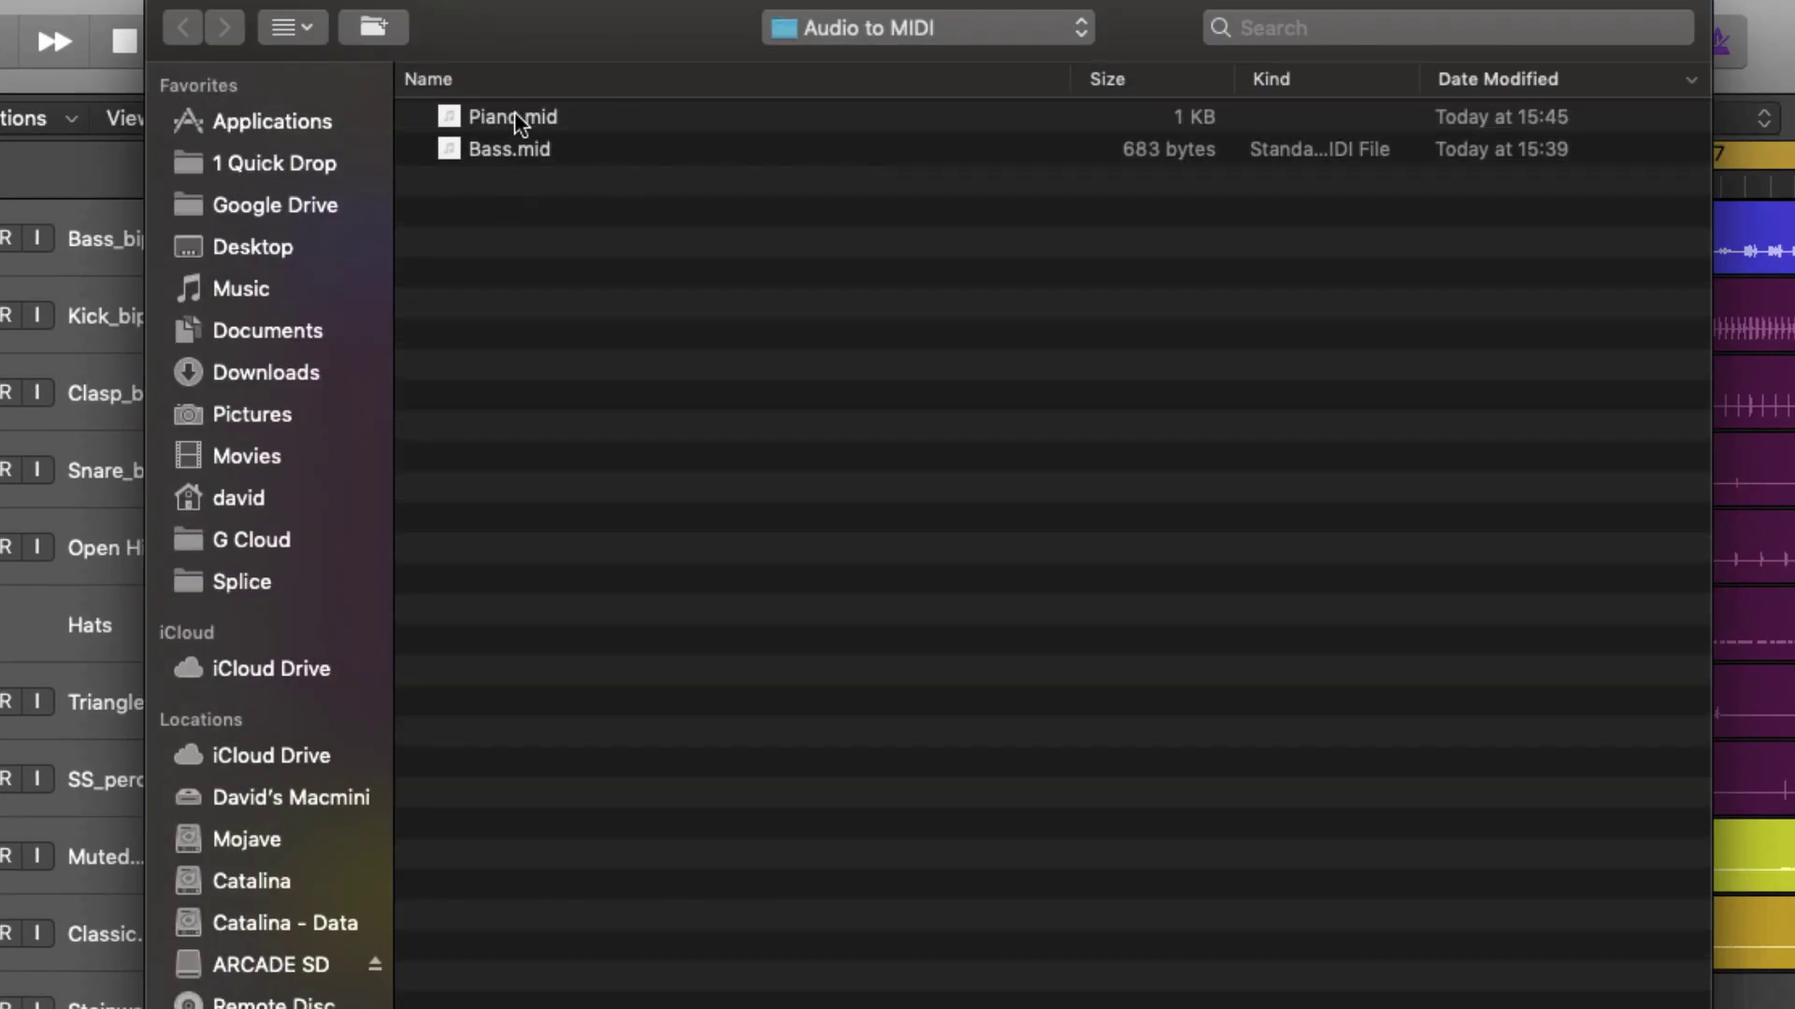
left_click(516, 119)
double_click(516, 118)
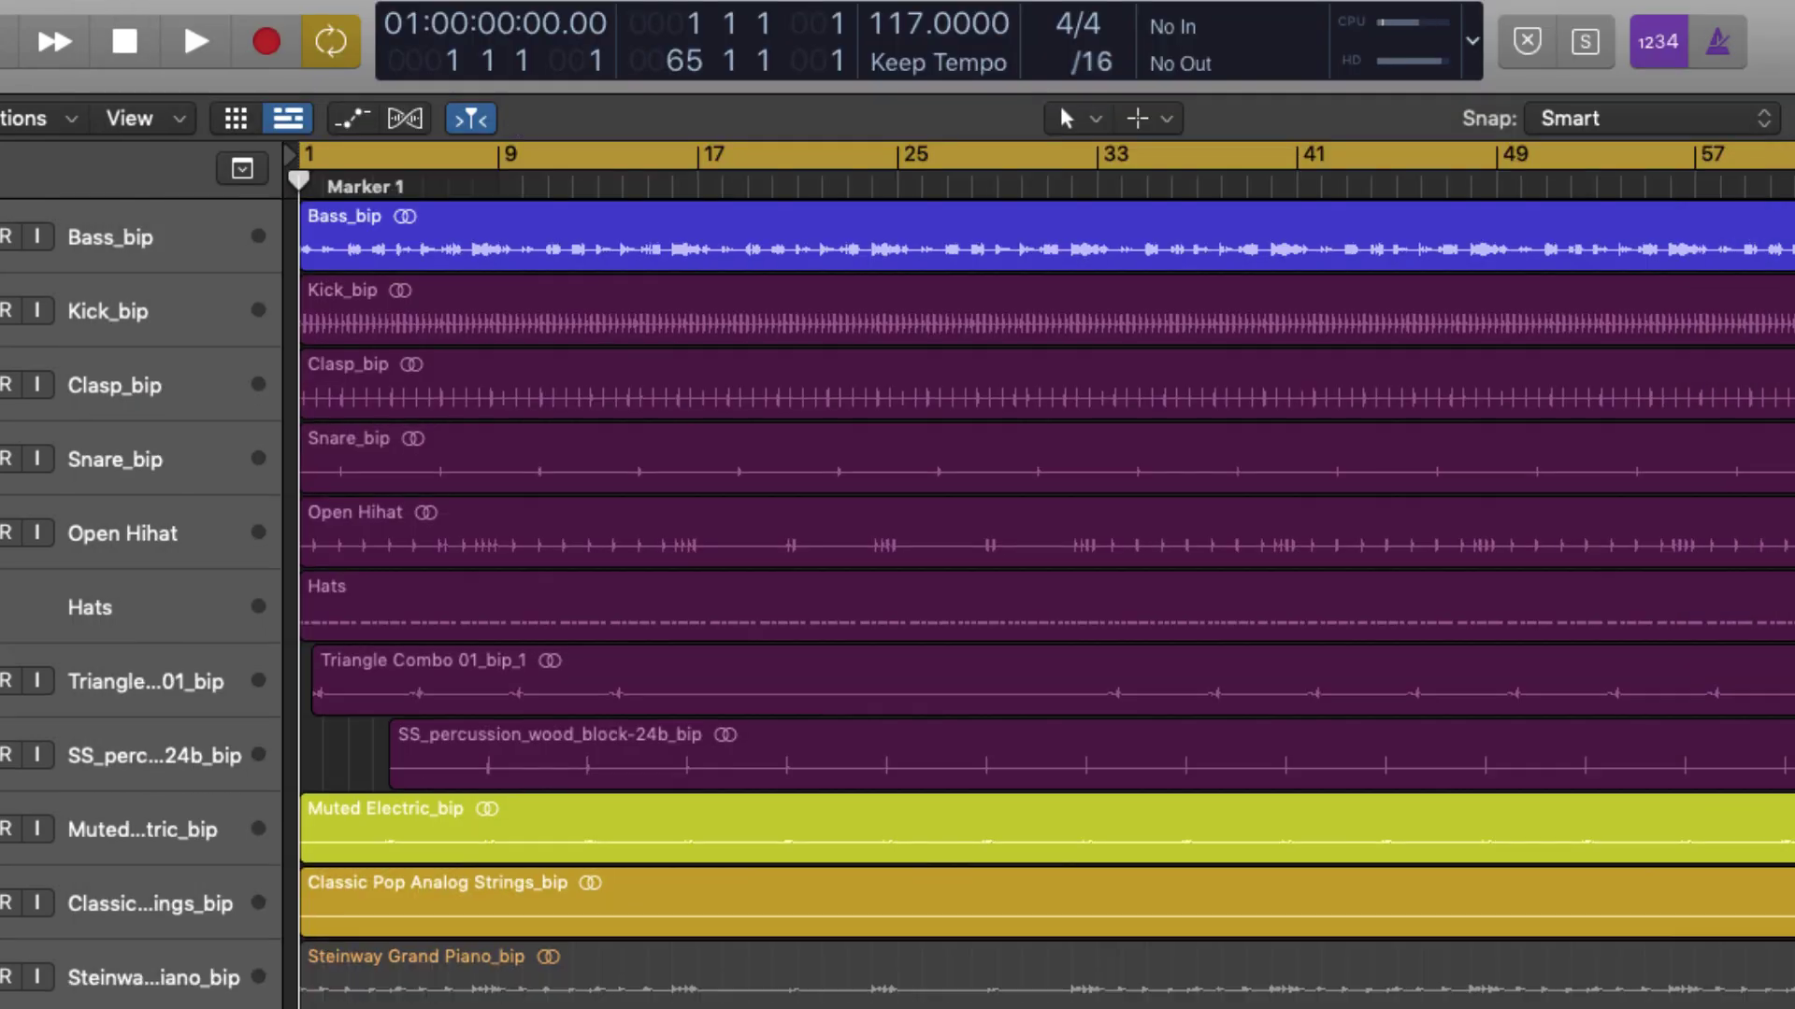
- Play the imported piano MIDI region soloed and examine its notes in the Piano Roll from bar 1 to about bar 14
key("s")
key("space")
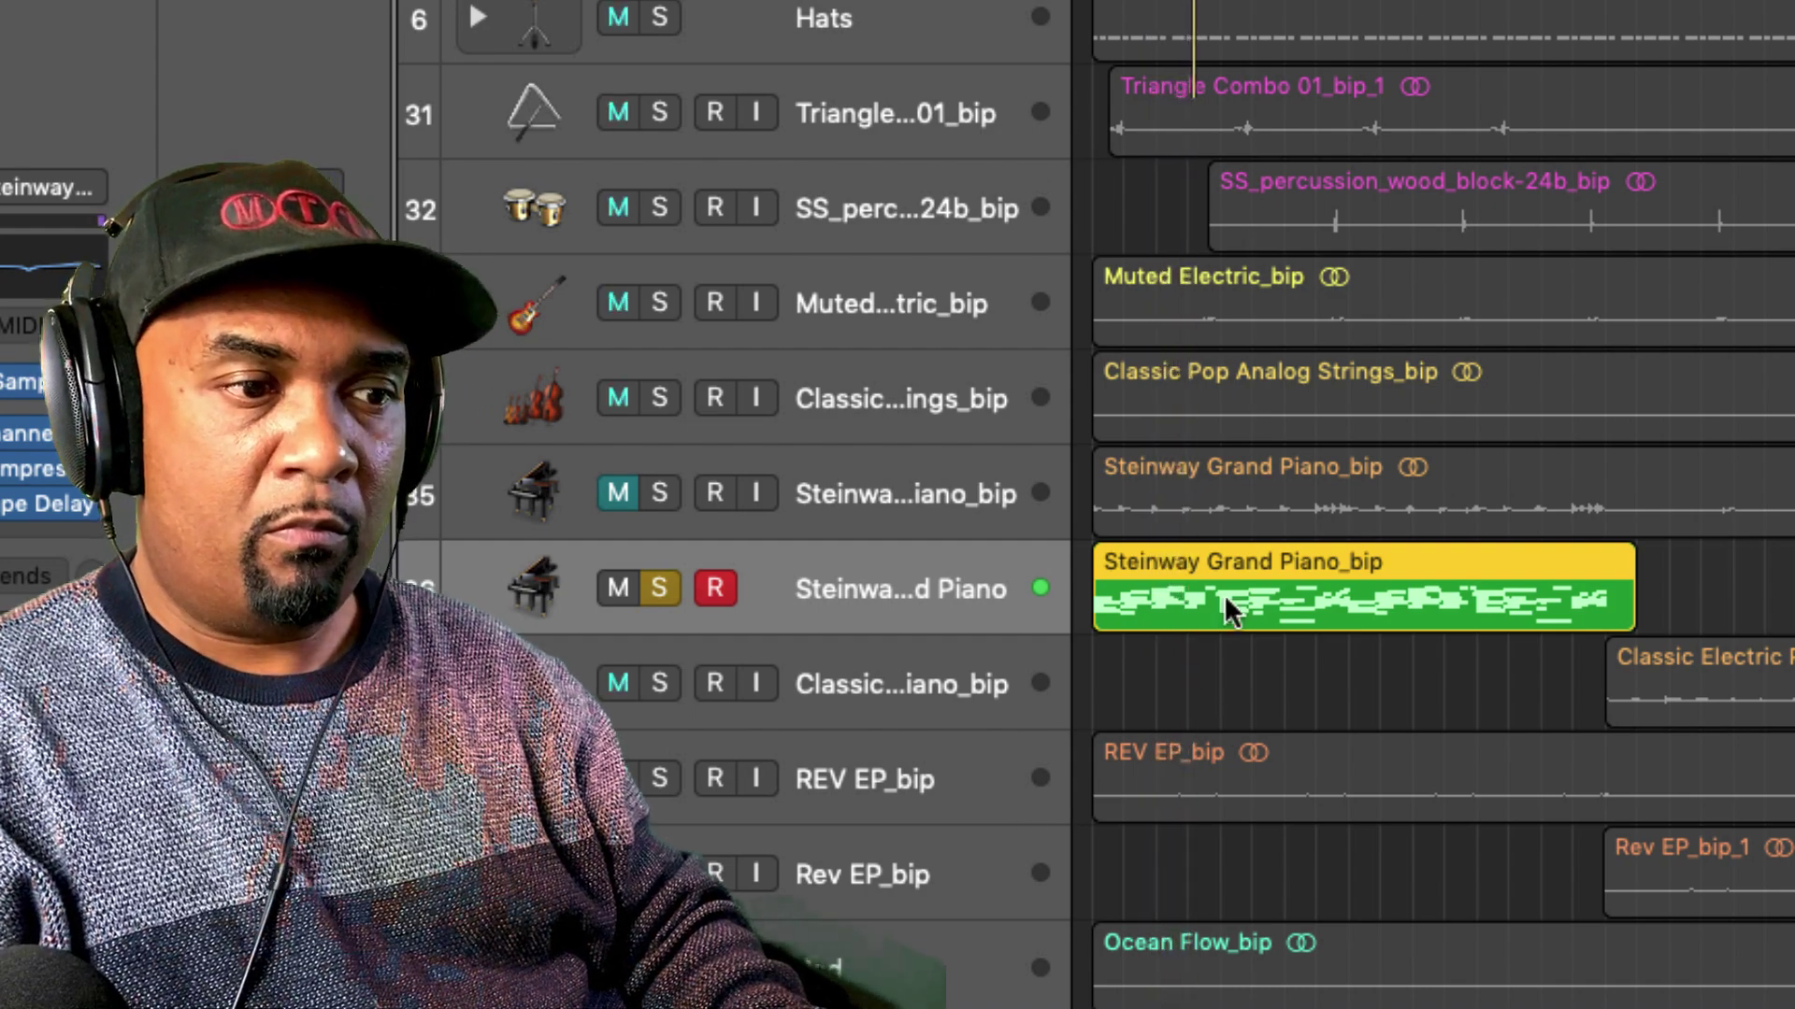
double_click(1222, 596)
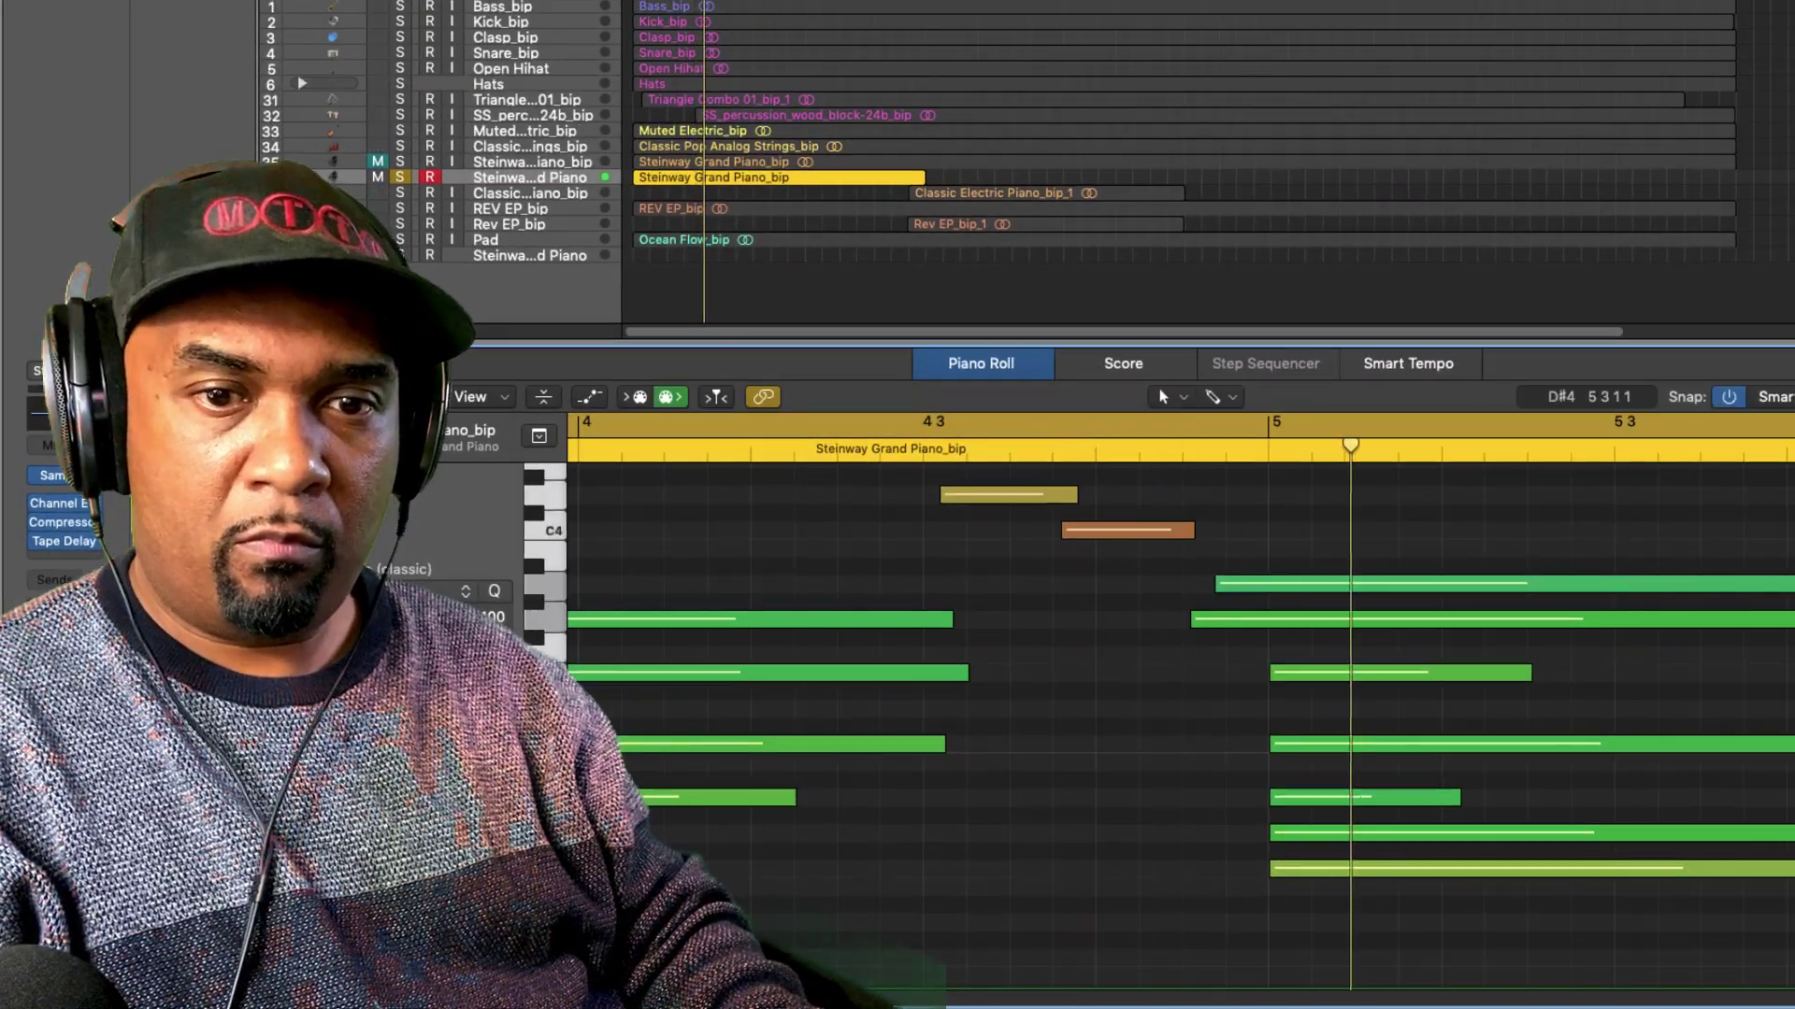
key("z")
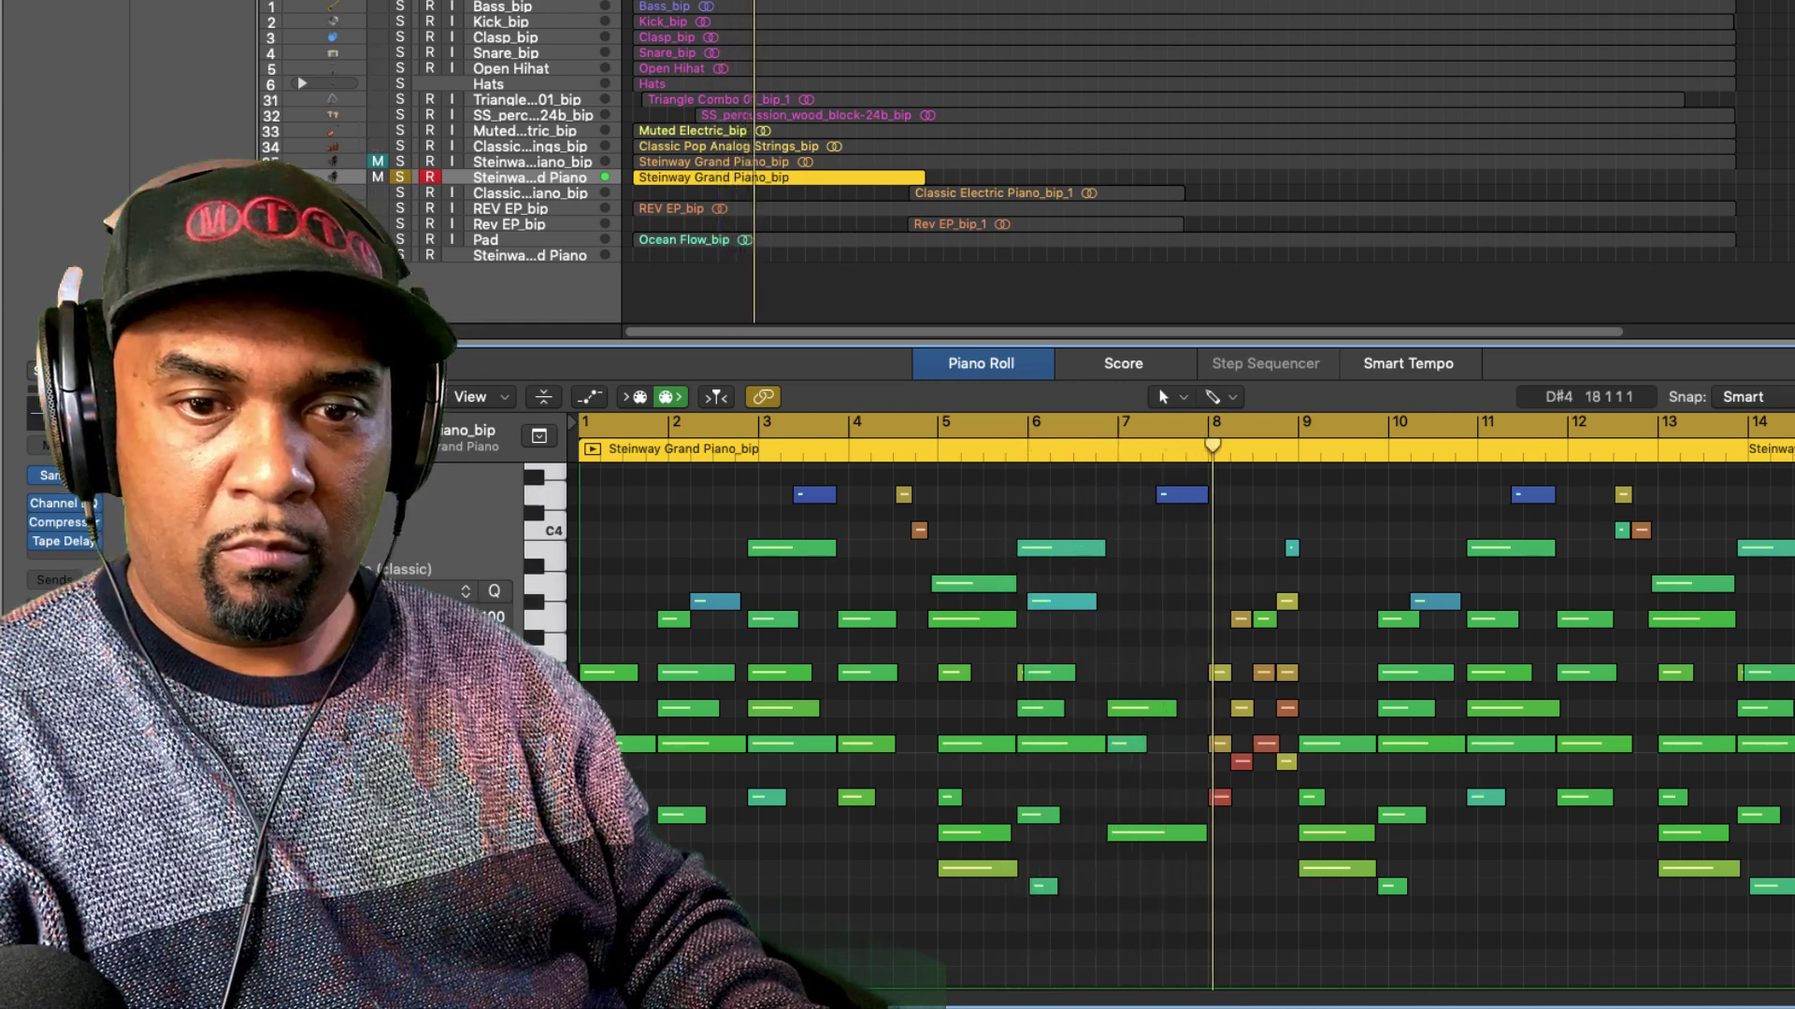
- Set the velocity of the long low note in bar 7, below C2, to 52 in the piano region
scroll(1178, 719, "down", 4)
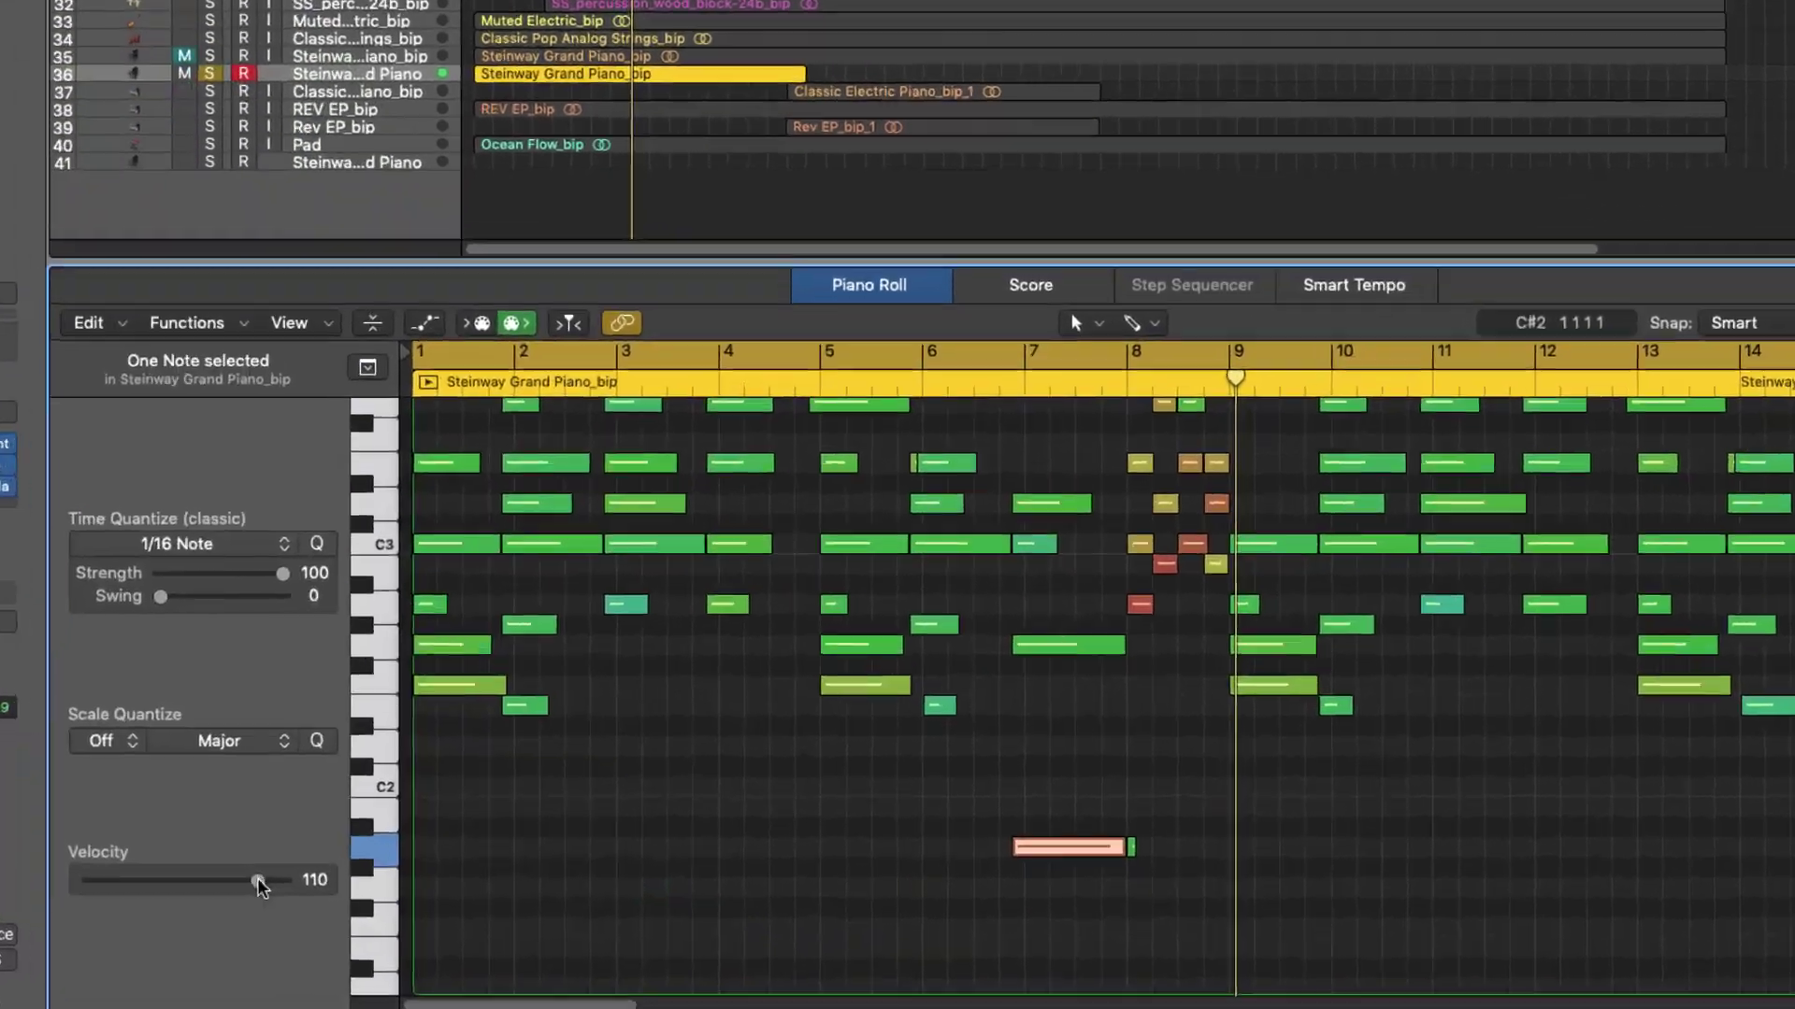
left_click_drag(406, 940, 334, 939)
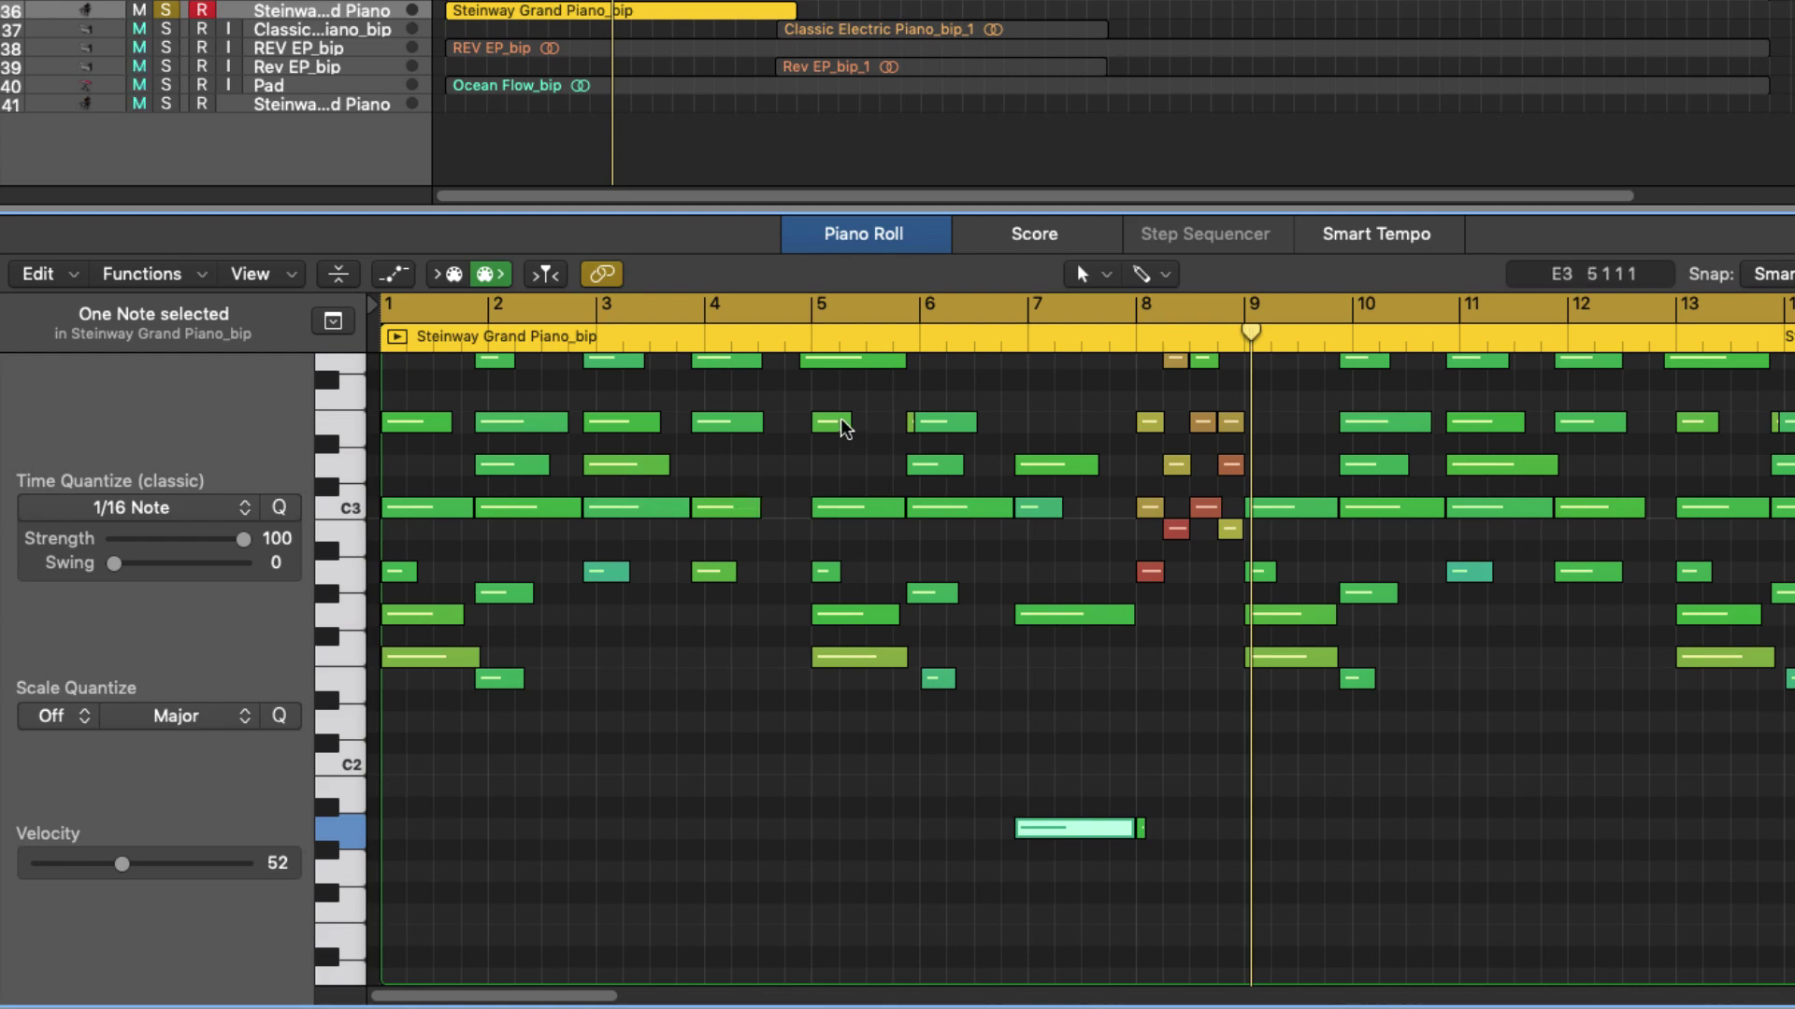
left_click(908, 423)
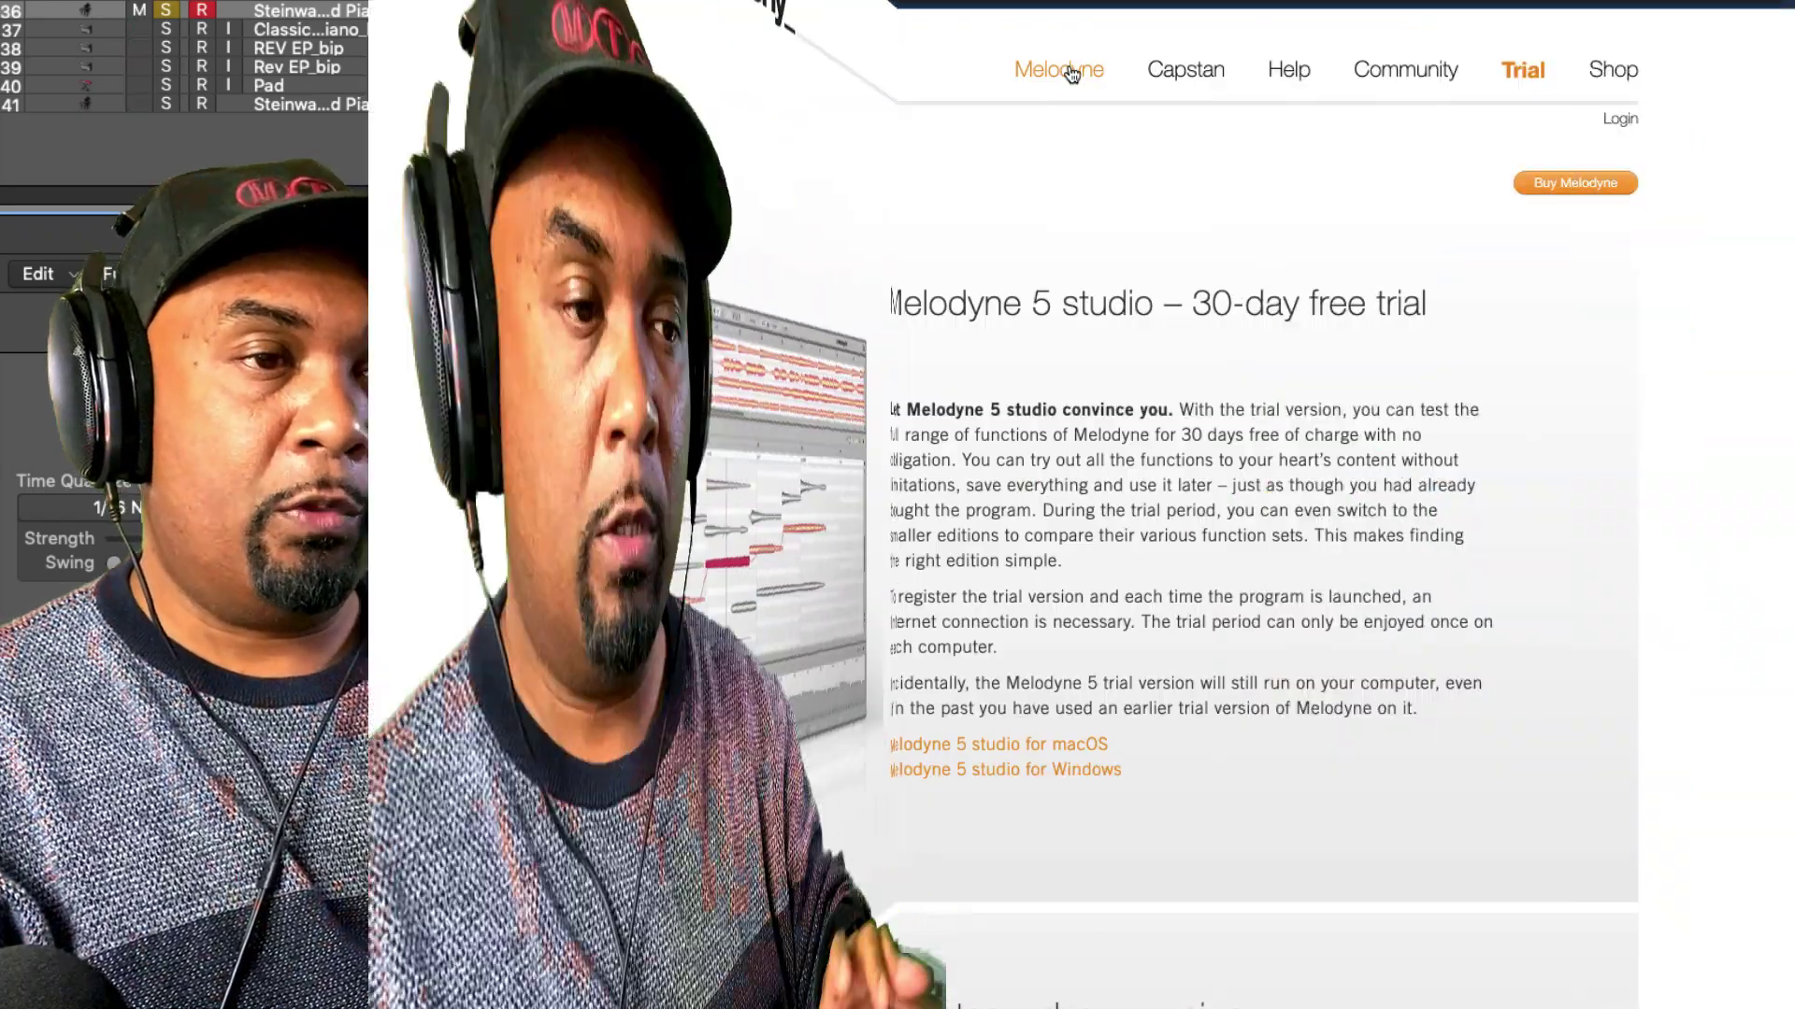
- Examine the Melodyne pages on the Celemony website, comparing what the essential, editor and studio editions offer
left_click(1074, 70)
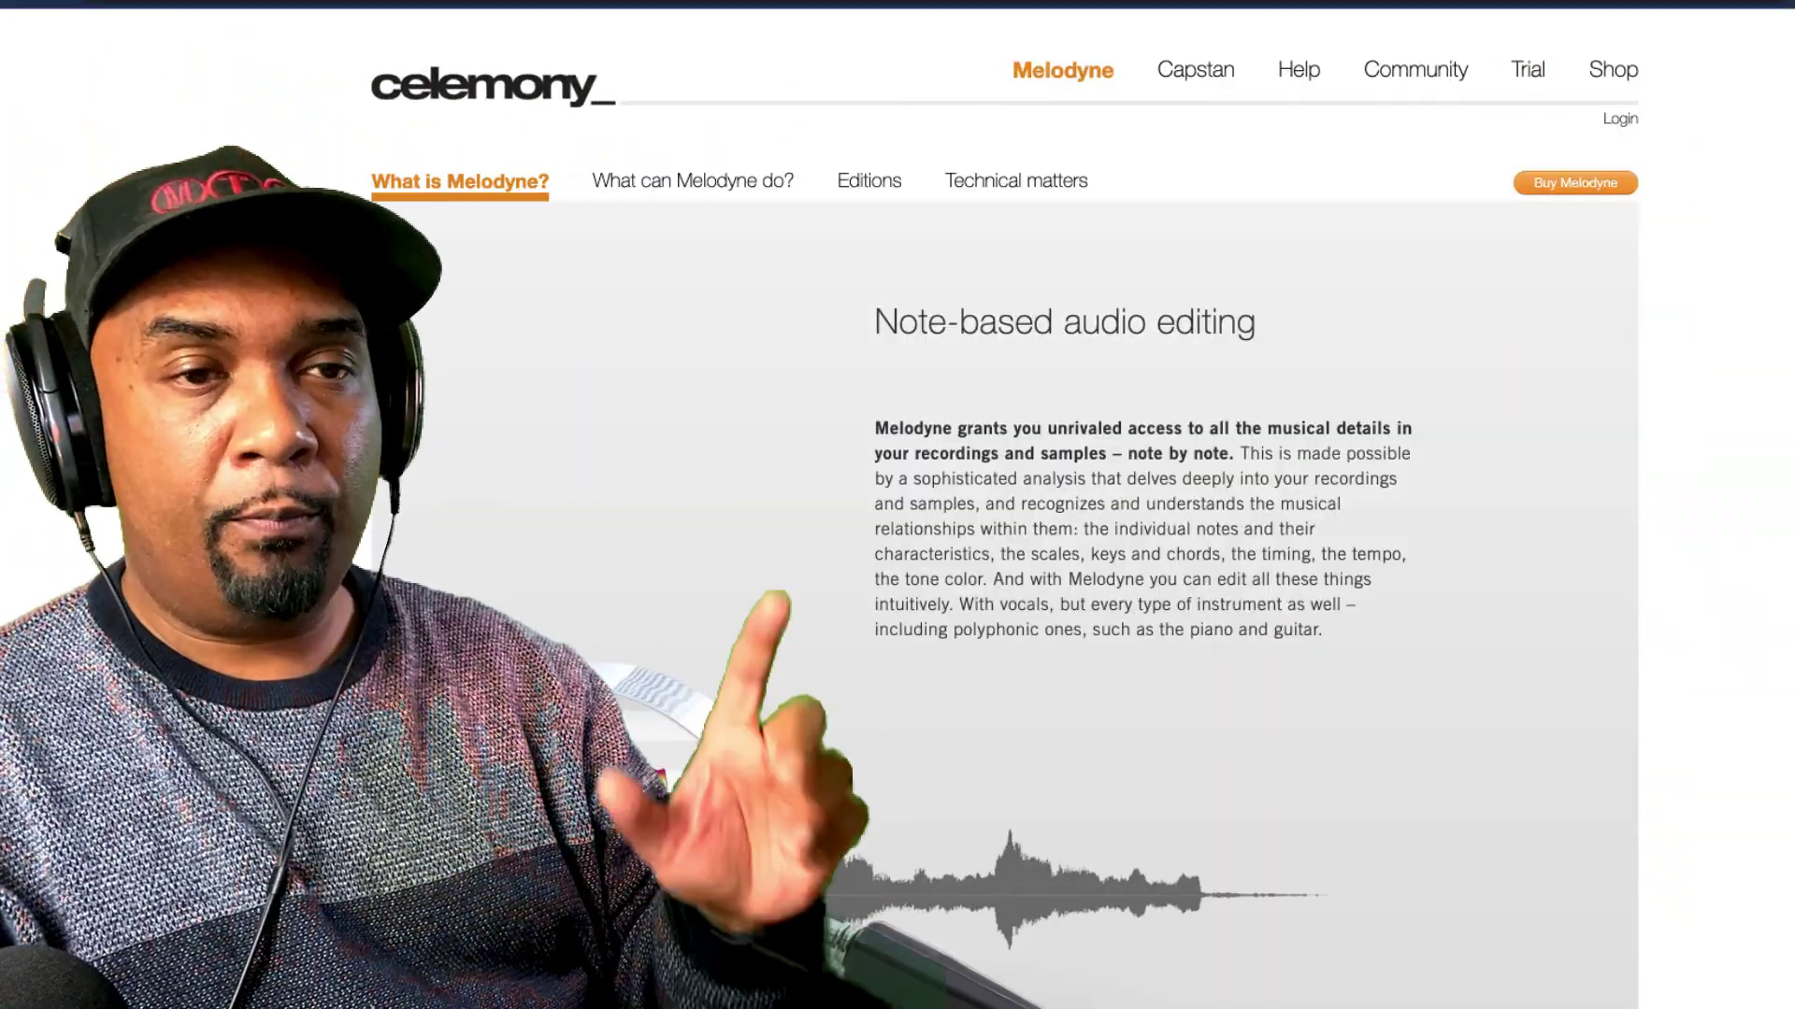
left_click(1529, 73)
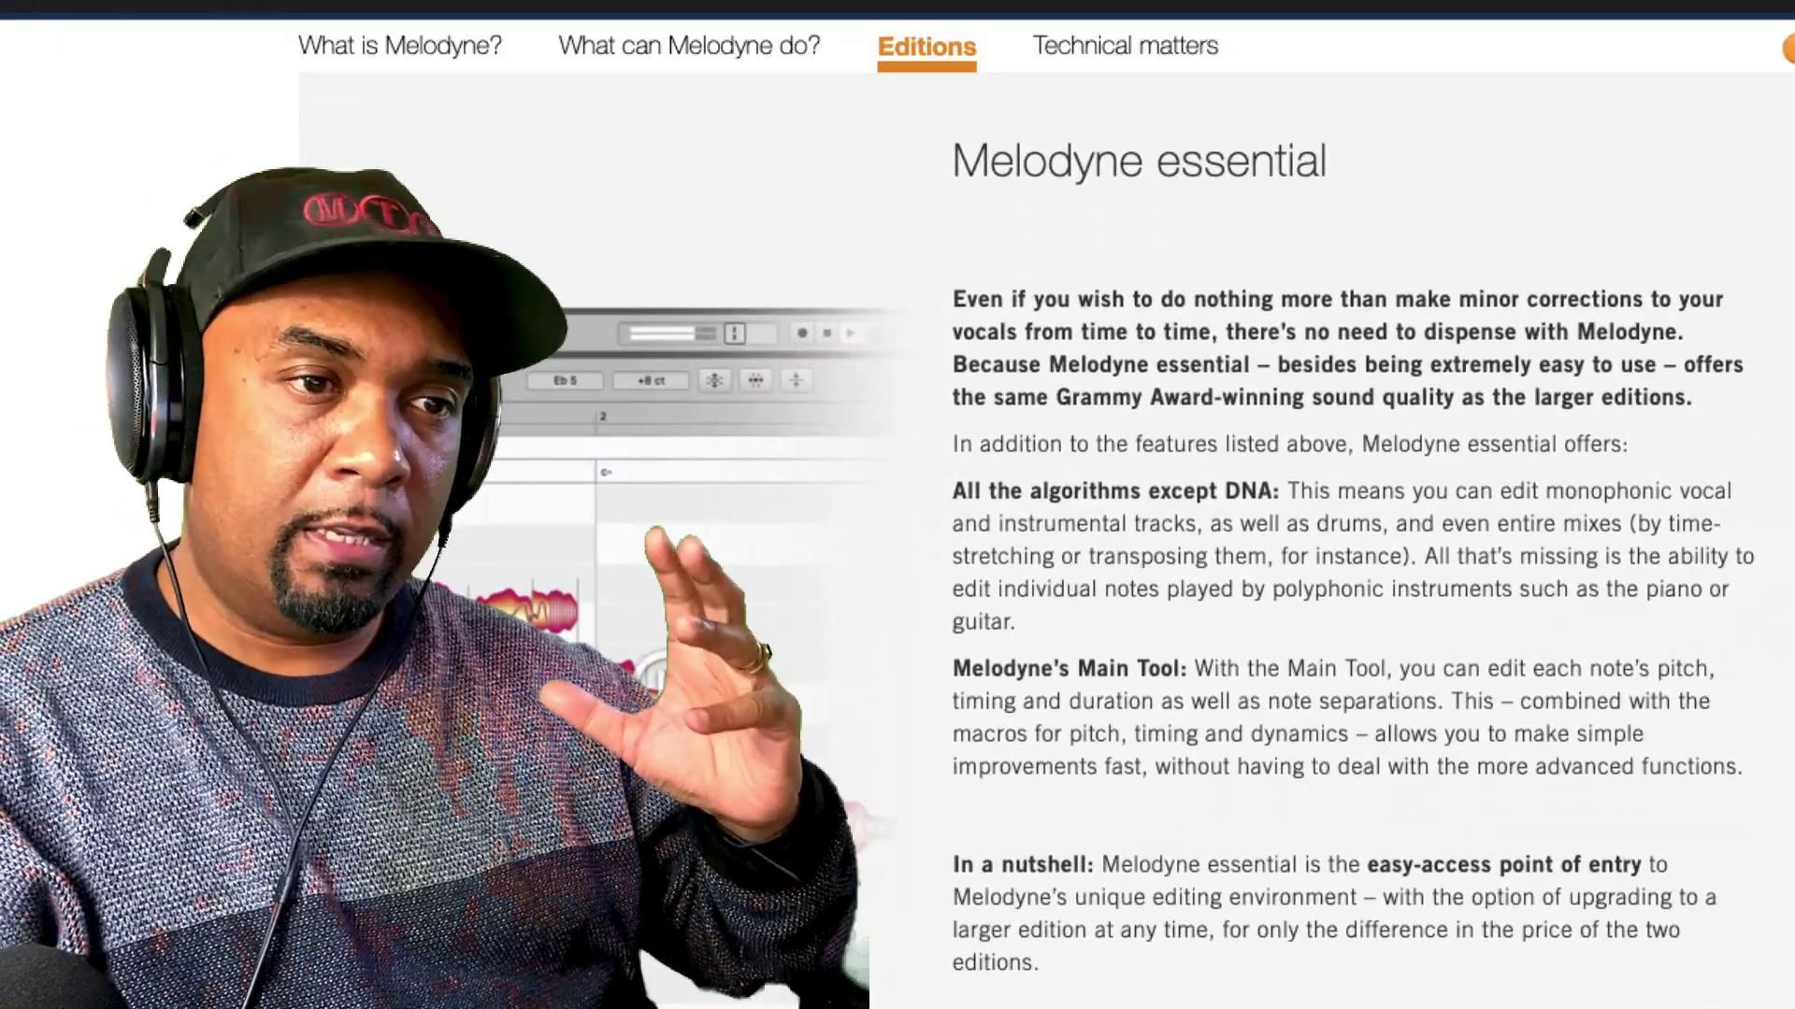
scroll(1047, 561, "down", 10)
scroll(1047, 561, "down", 15)
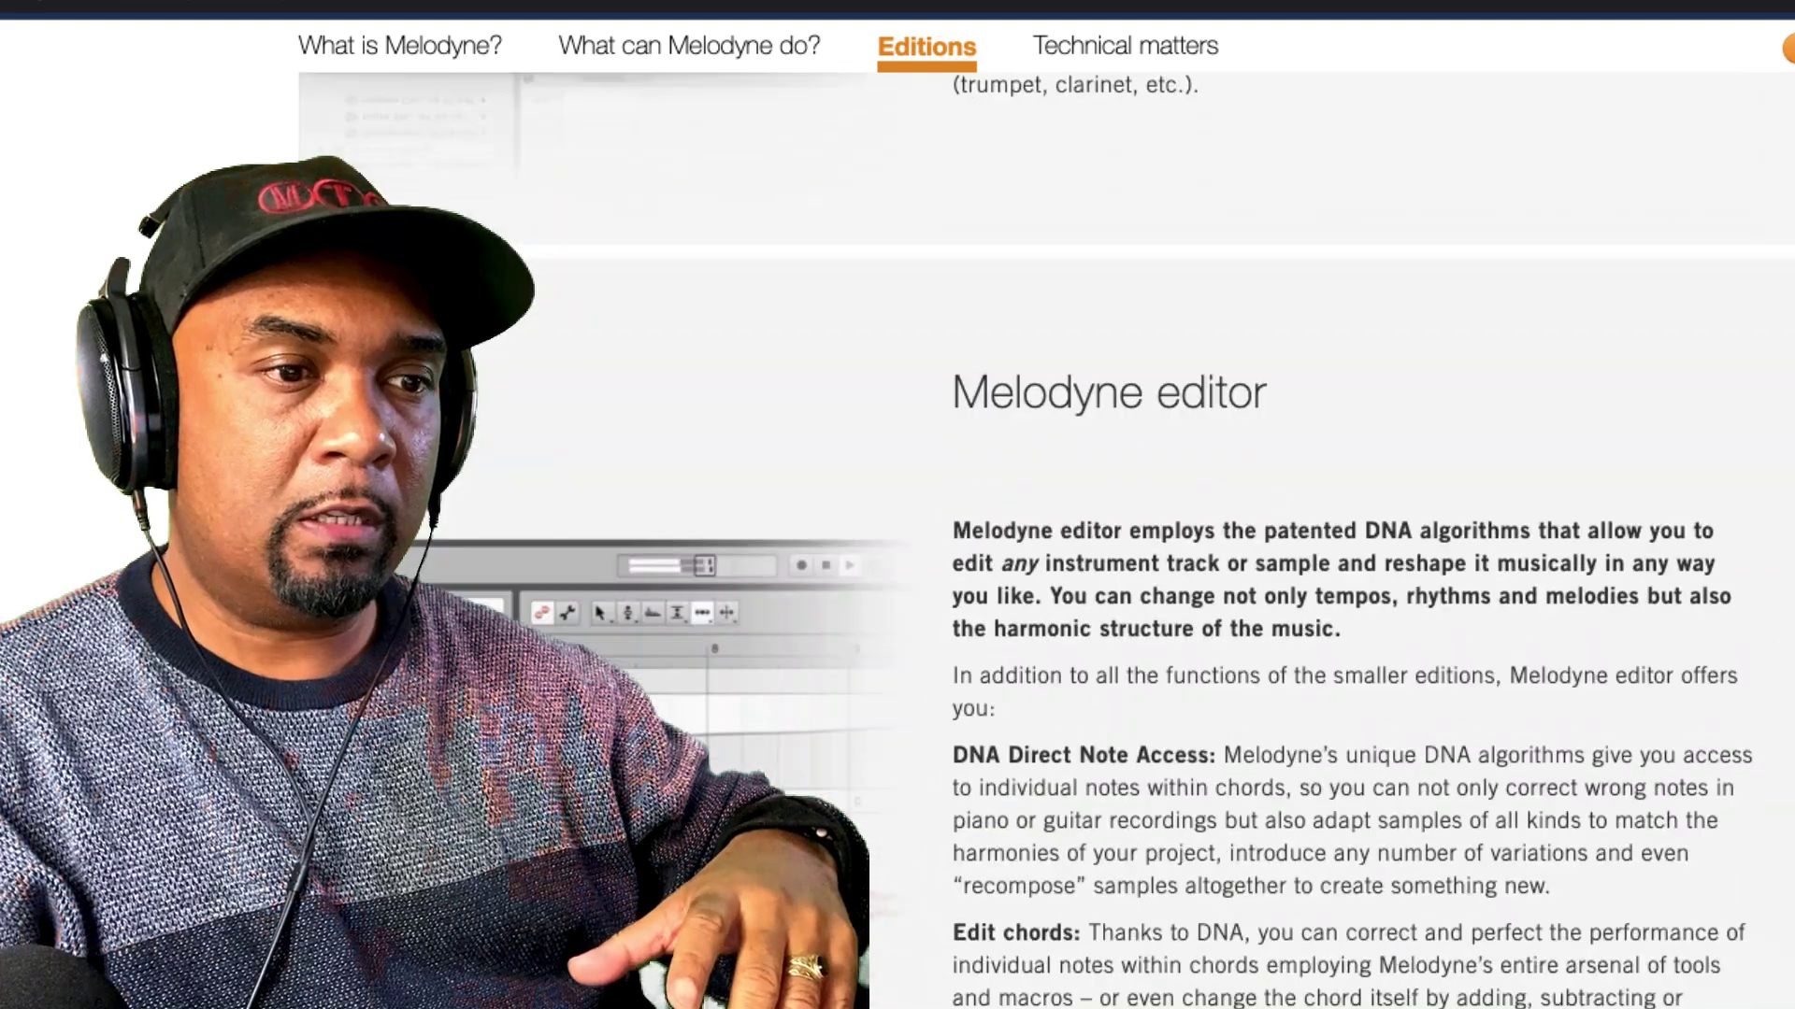
scroll(1047, 561, "down", 10)
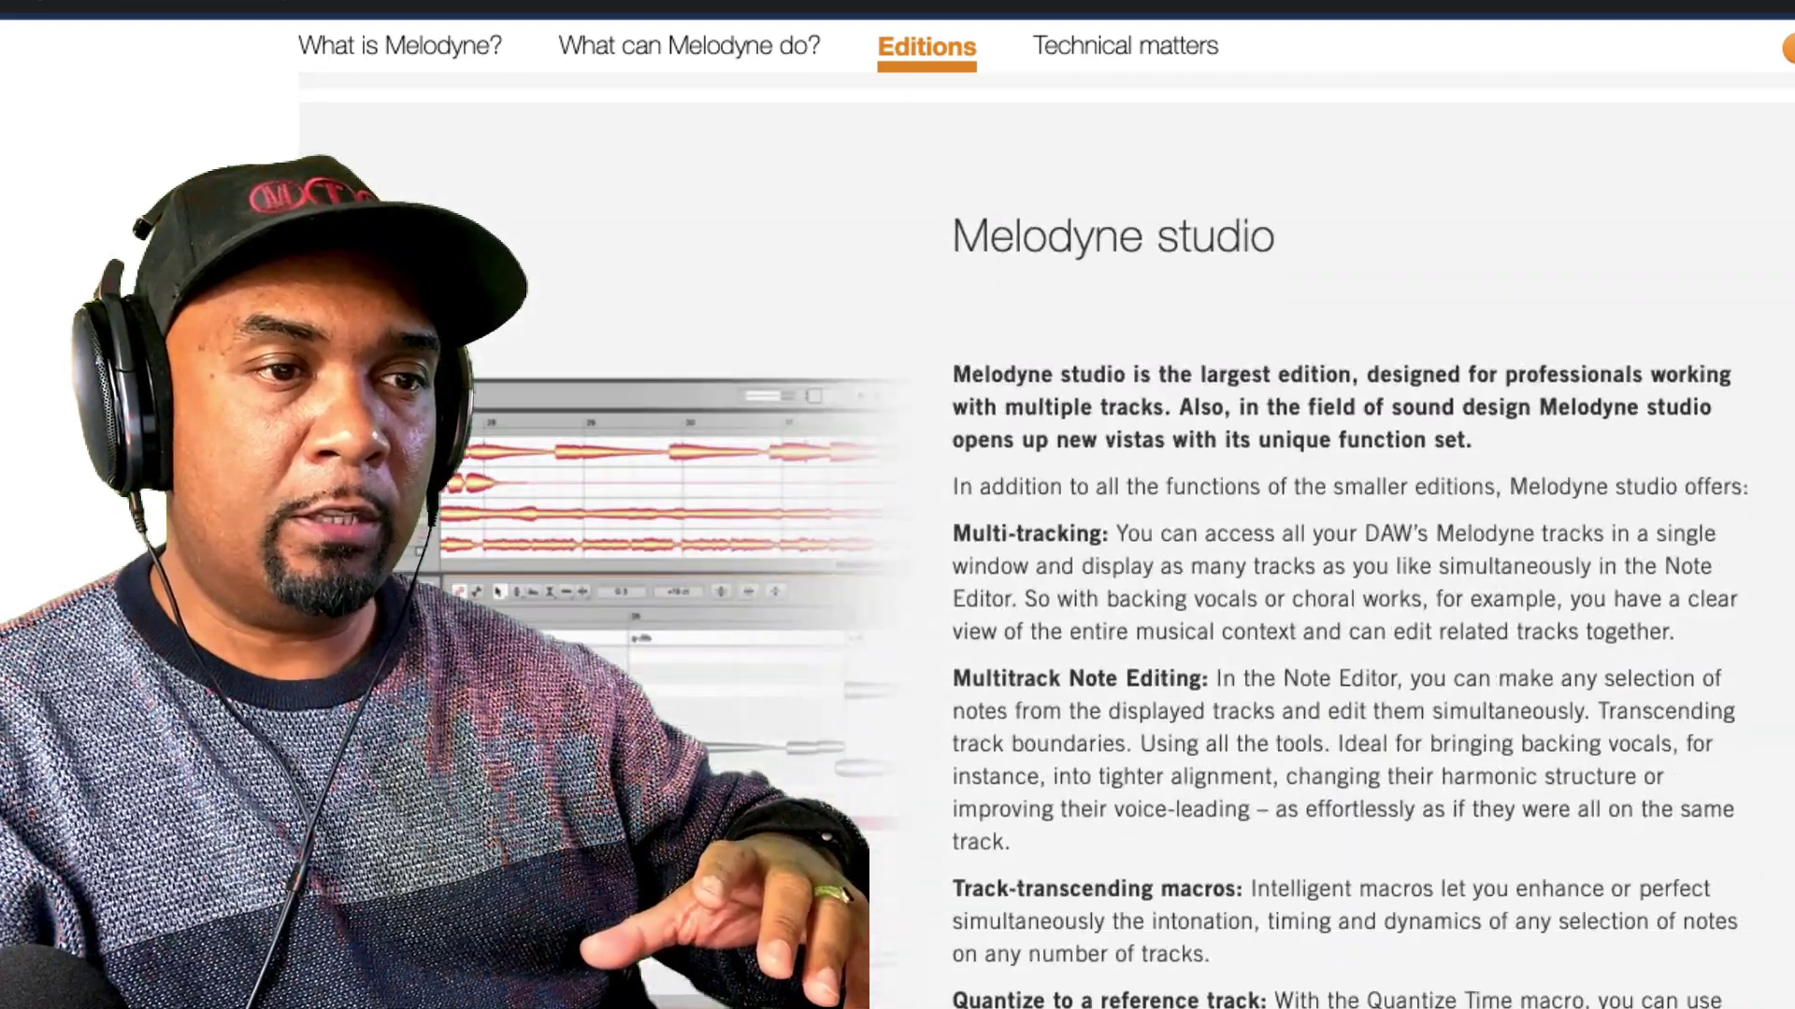